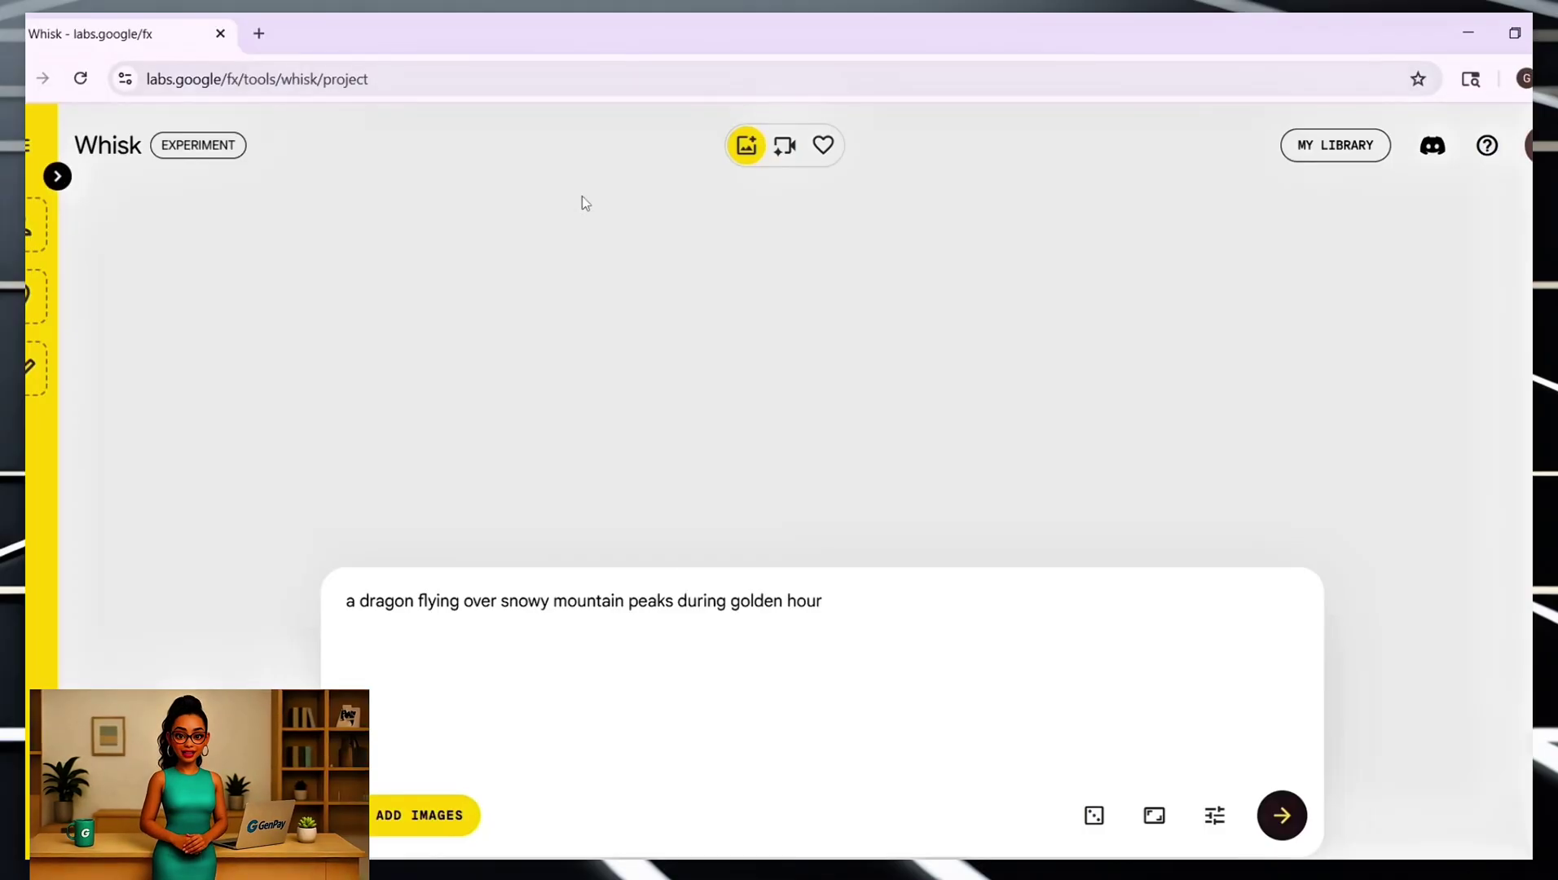
Generate Whisk images from the prompt 'a dragon flying over snowy mountain peaks during golden hour'.
click(1283, 815)
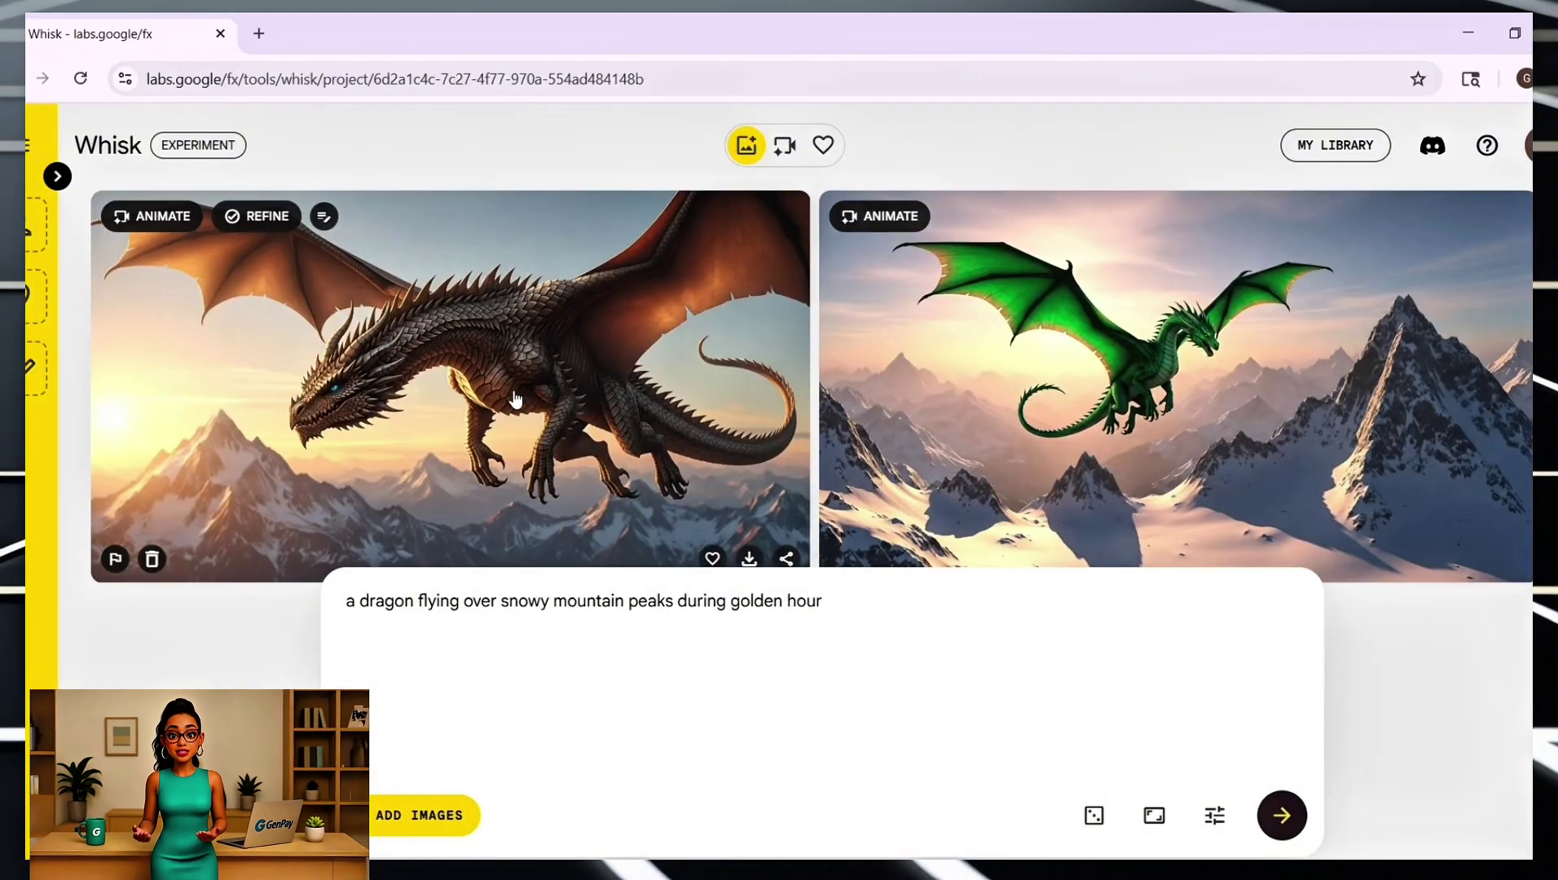
Animate the brown dragon image with the pasted dragon prompt and watch it full screen.
click(151, 216)
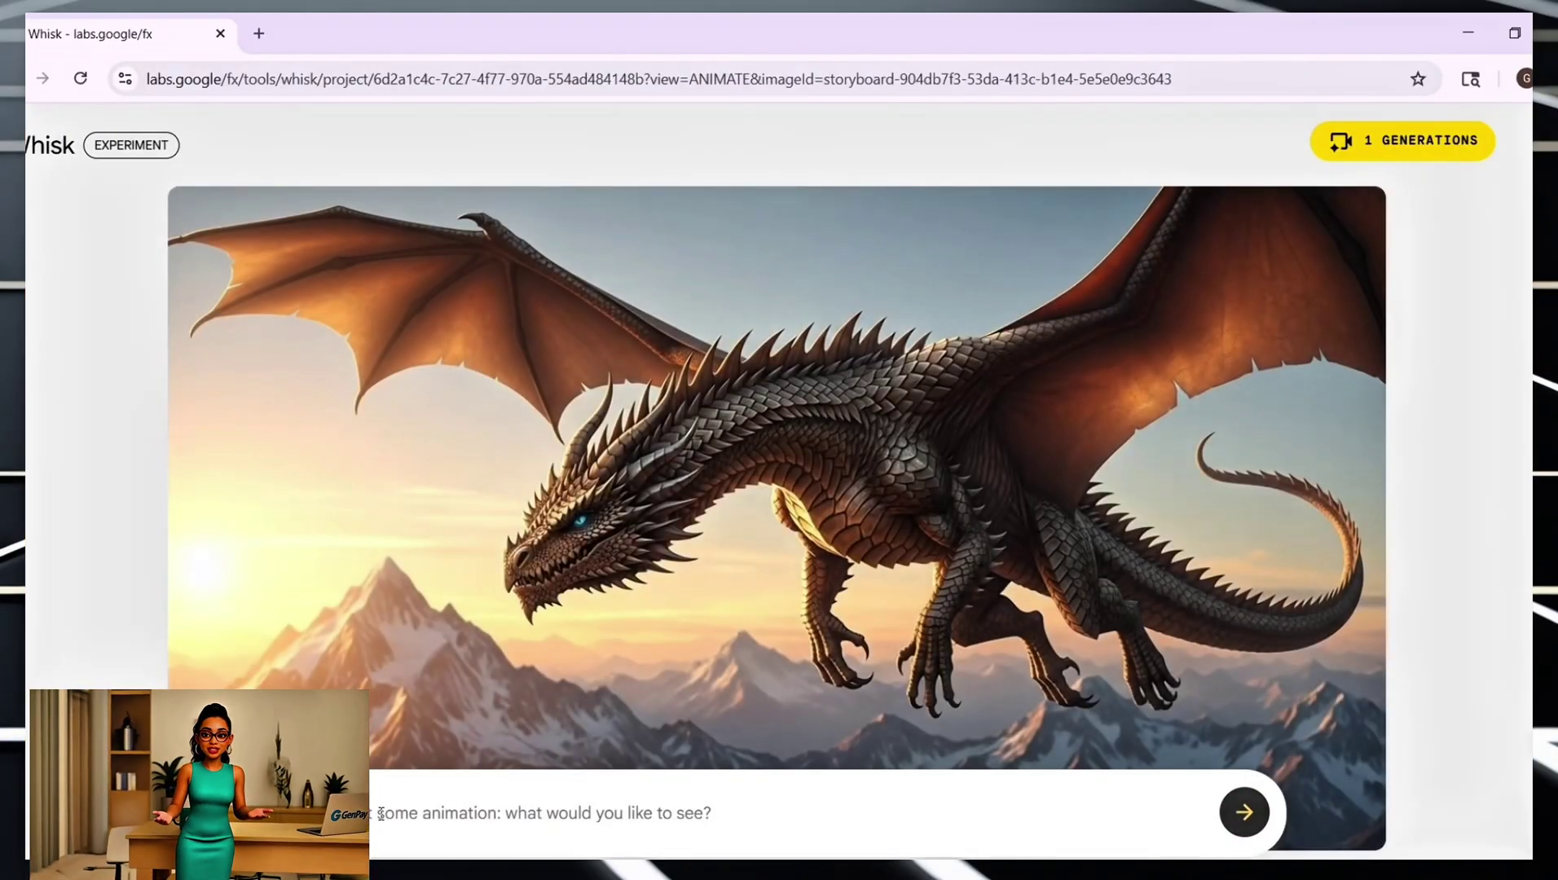
key(ctrl+v)
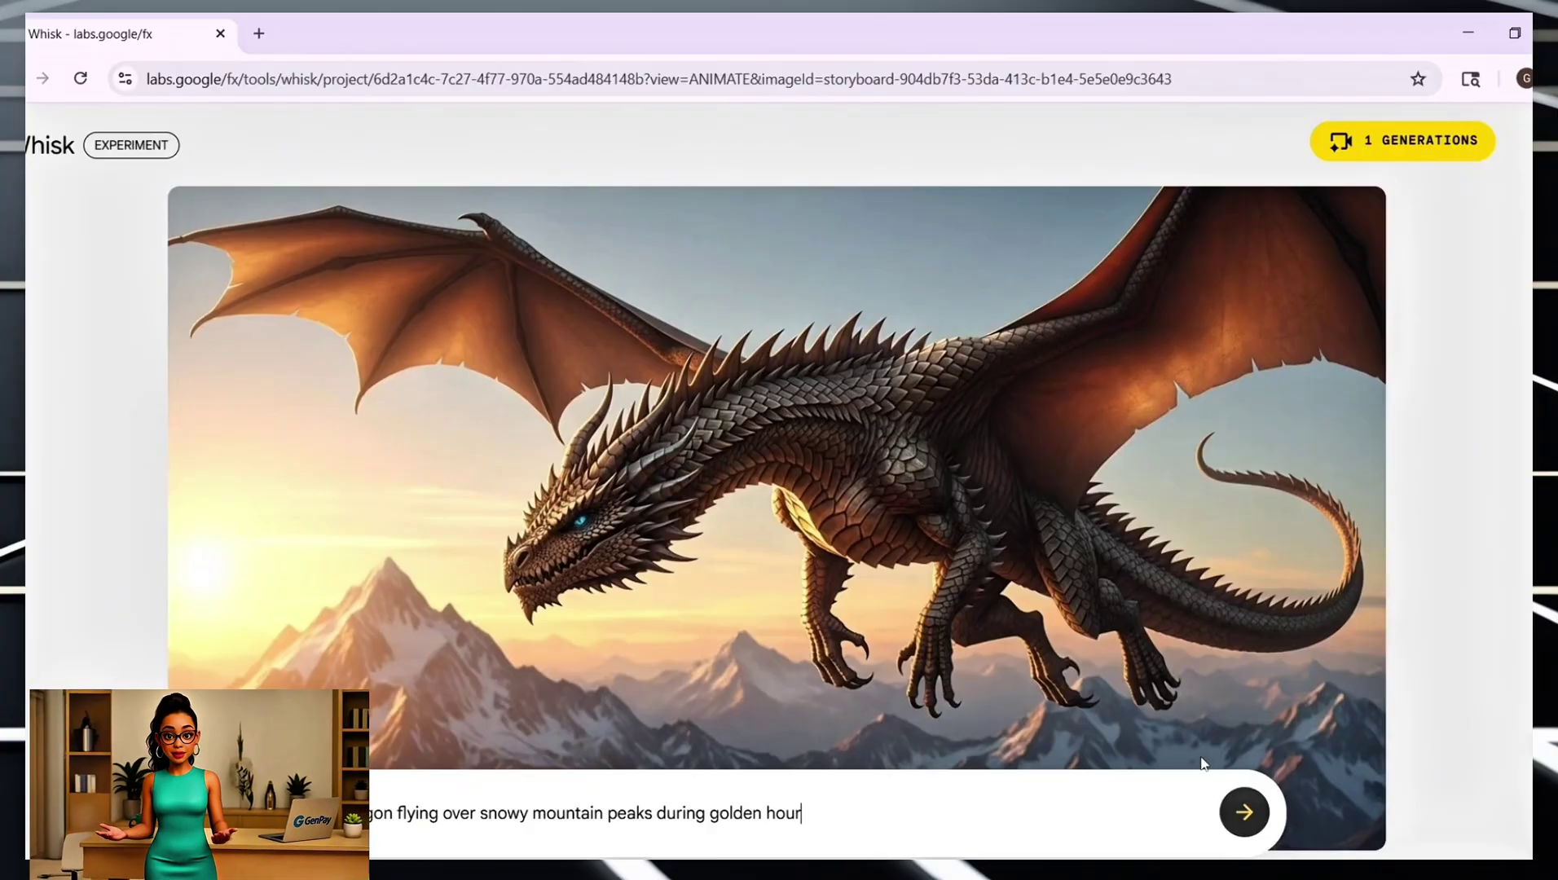
click(1244, 812)
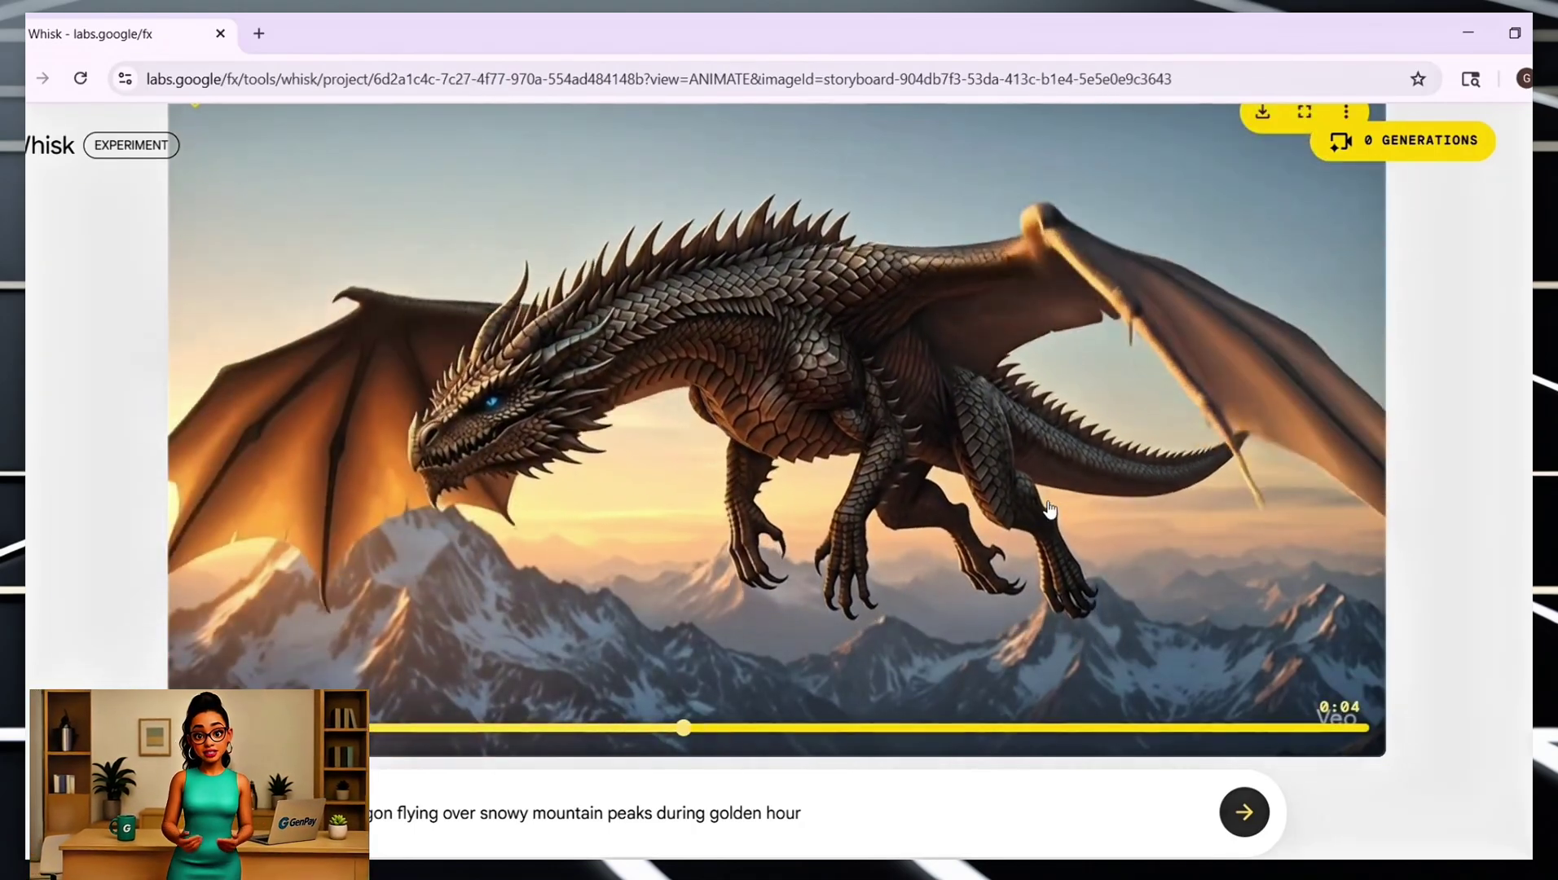
click(1303, 111)
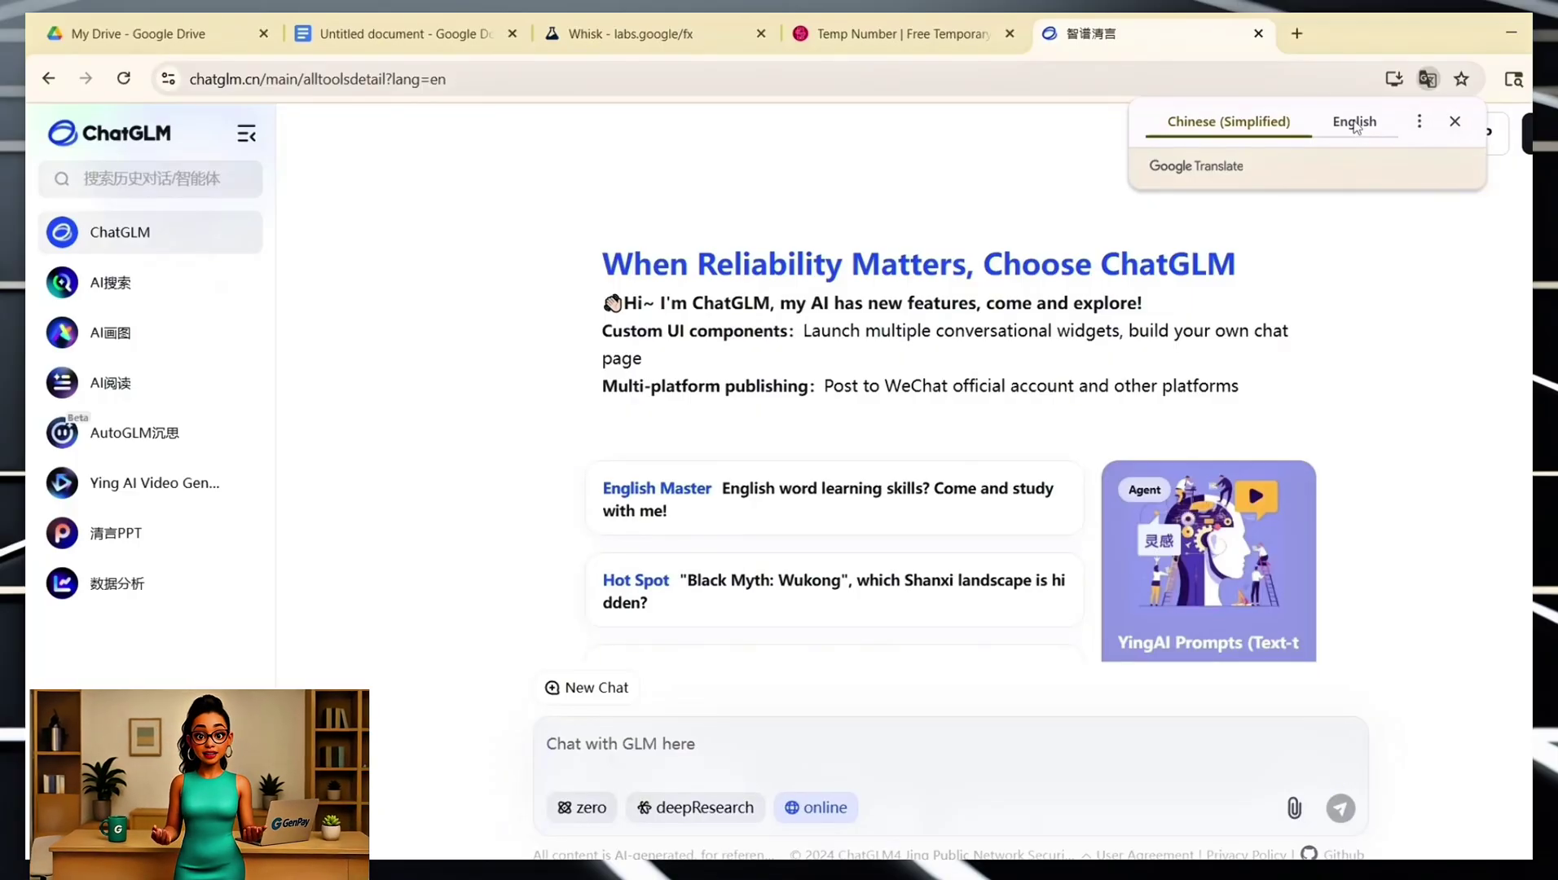
Translate the ChatGLM page into English and sign in with phone number and SMS code.
click(1355, 122)
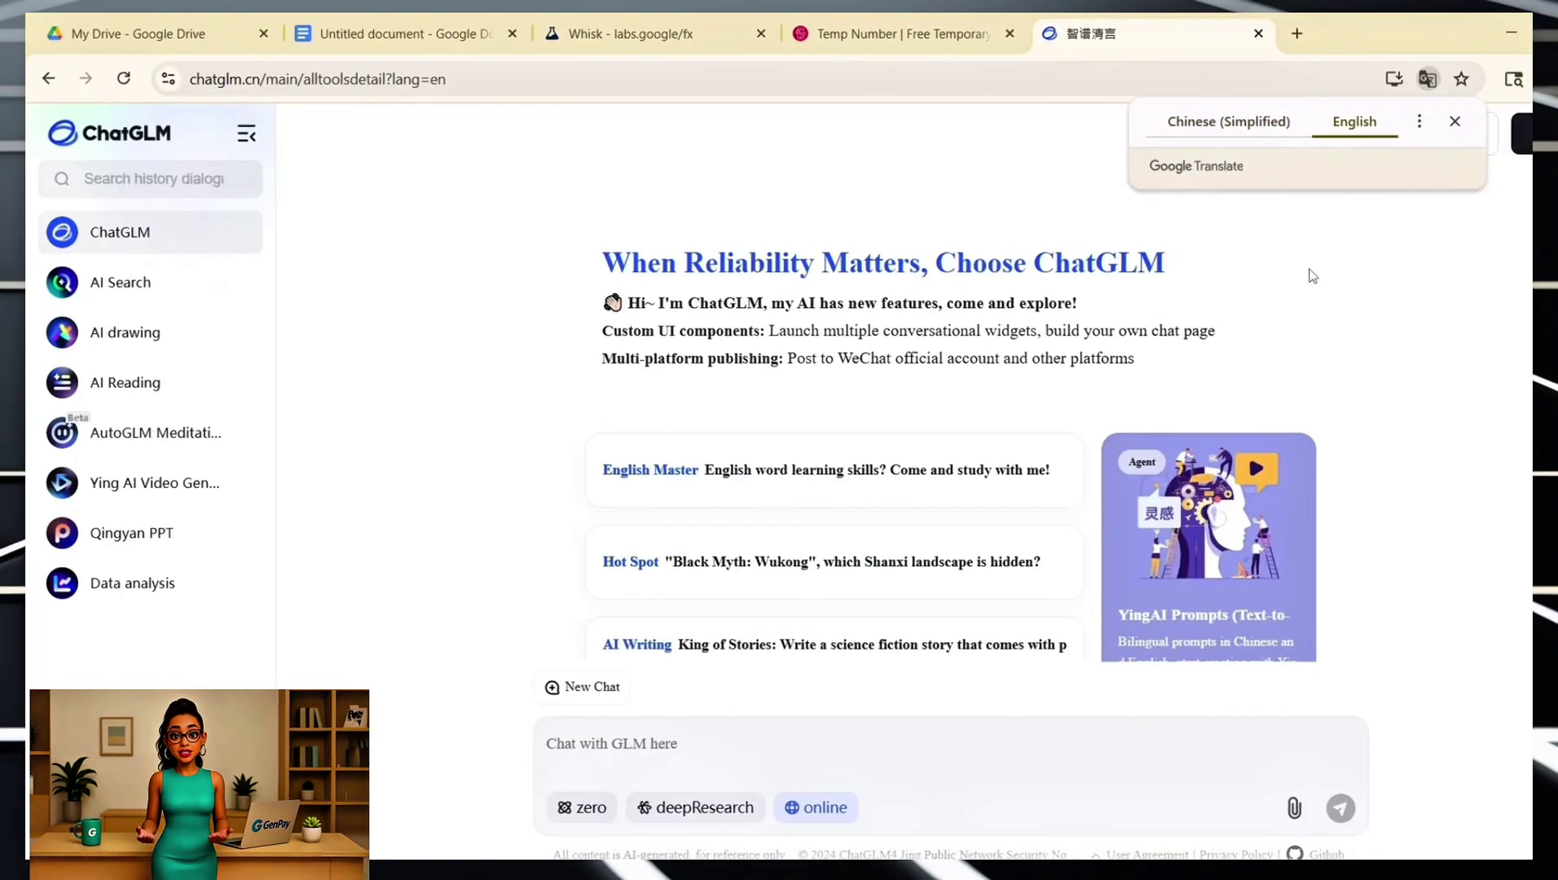
right_click(1312, 277)
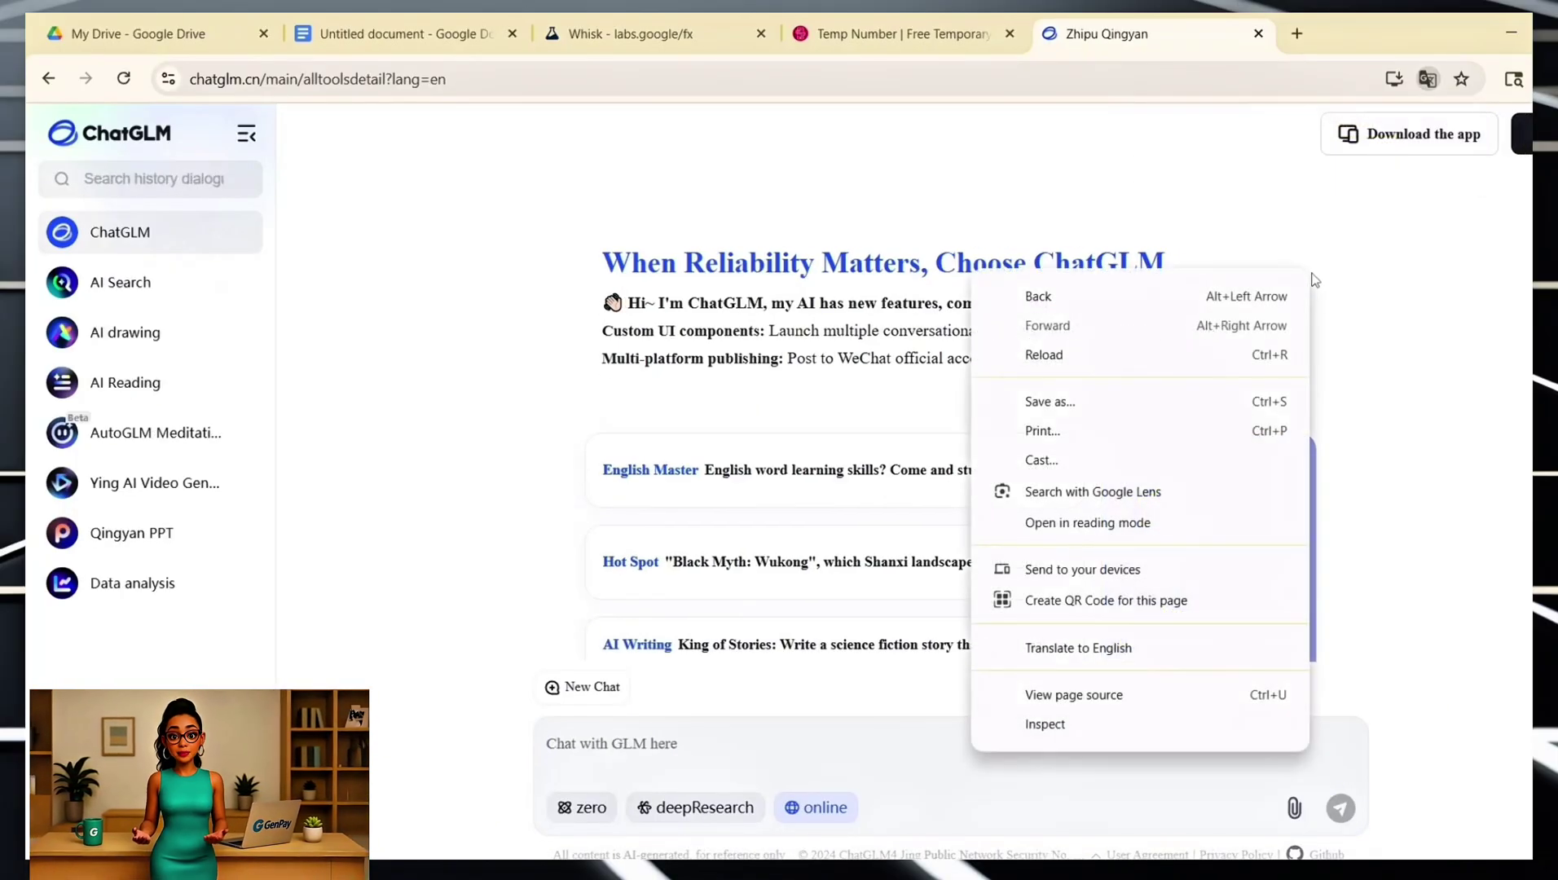
click(1068, 648)
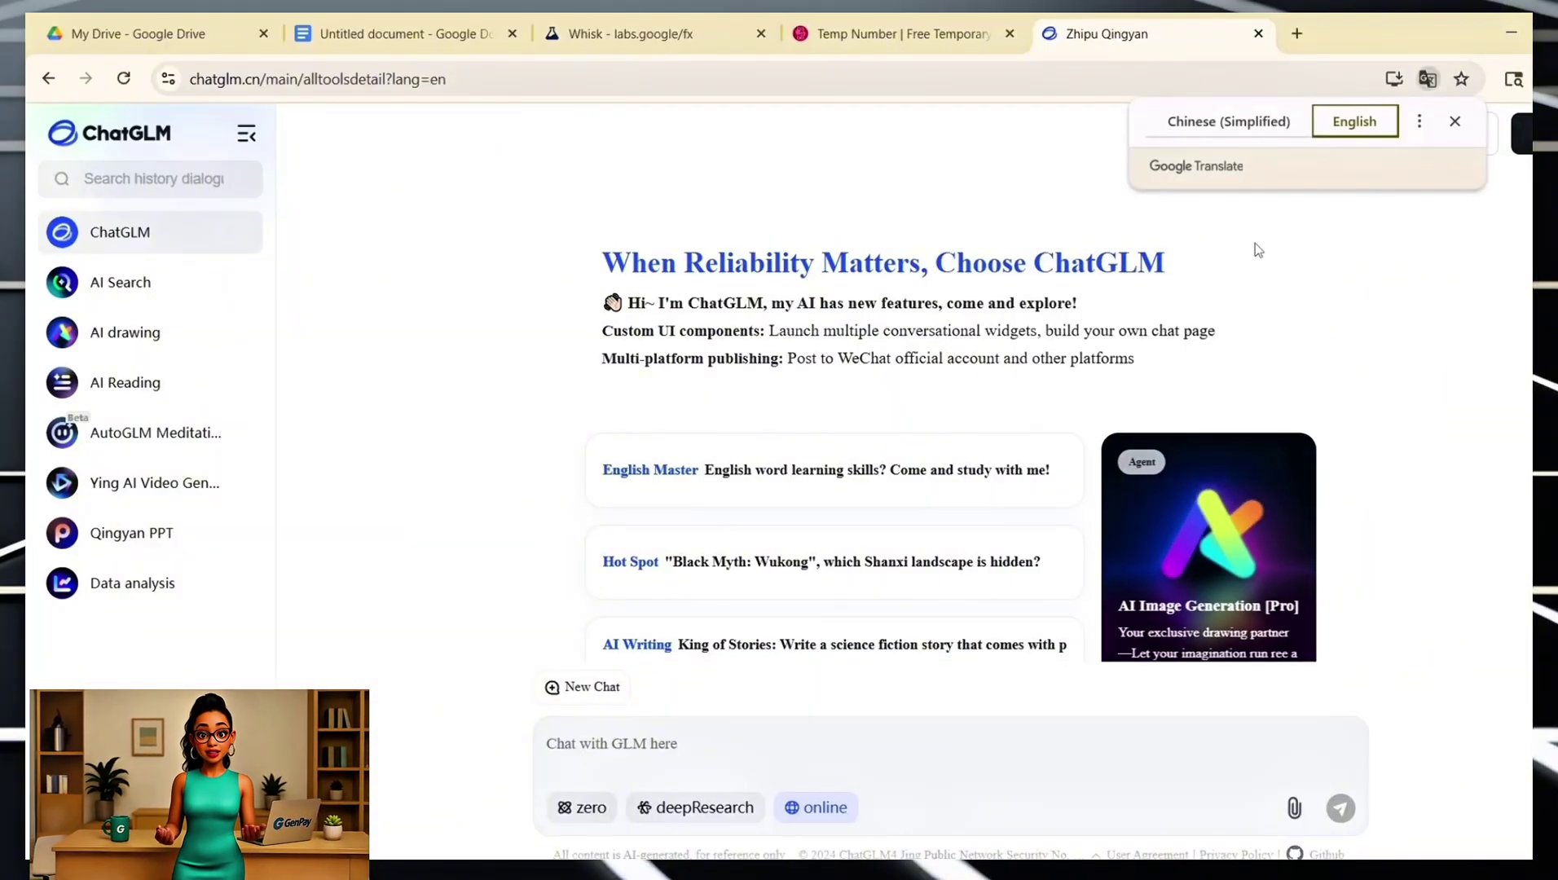
click(1467, 237)
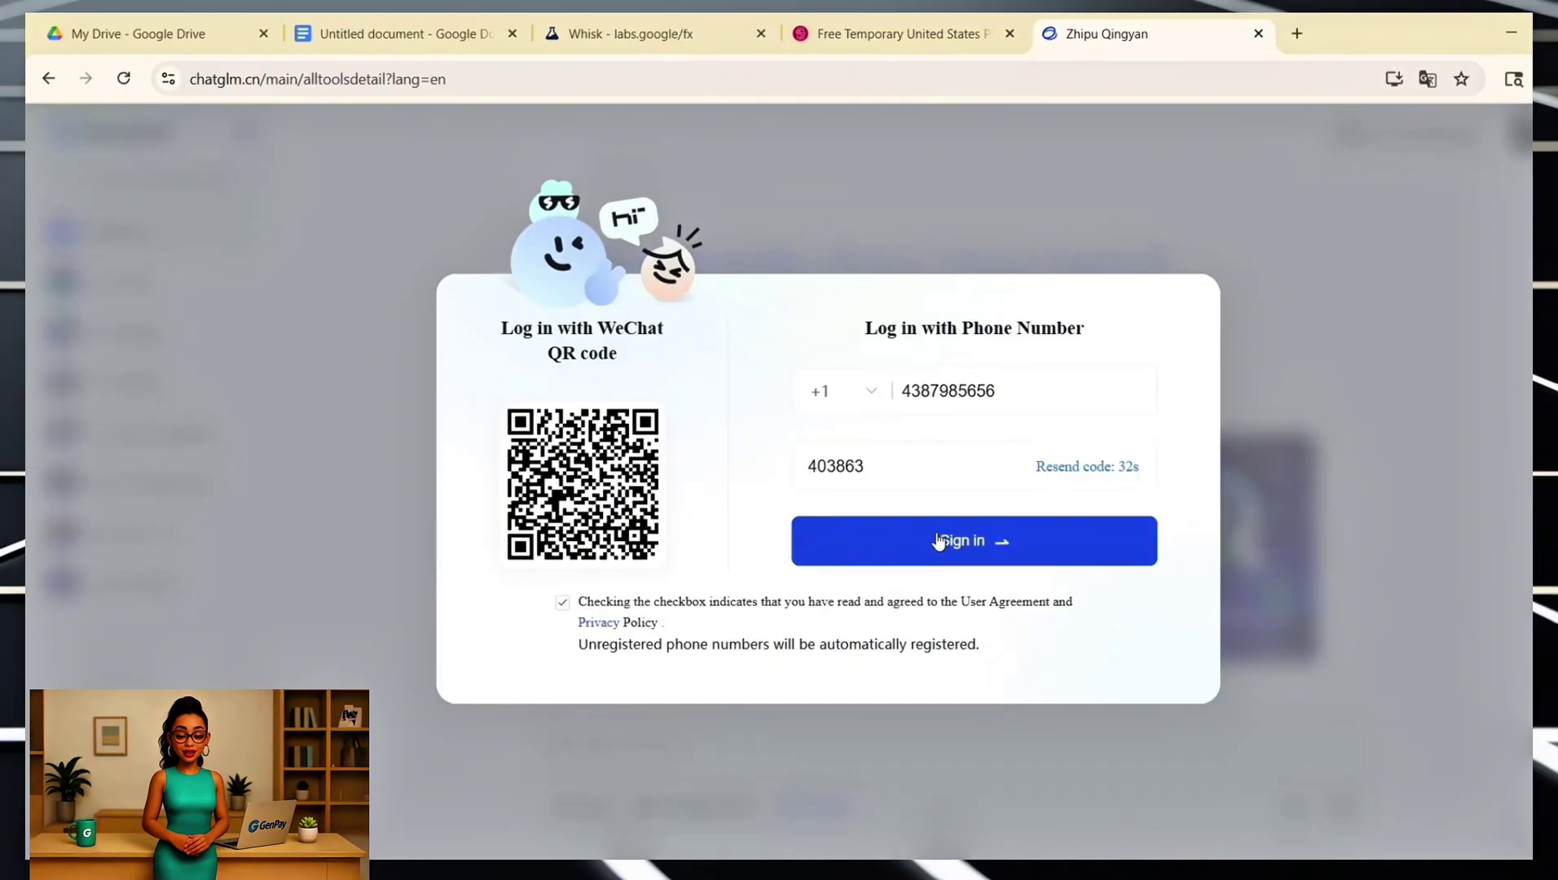
click(934, 540)
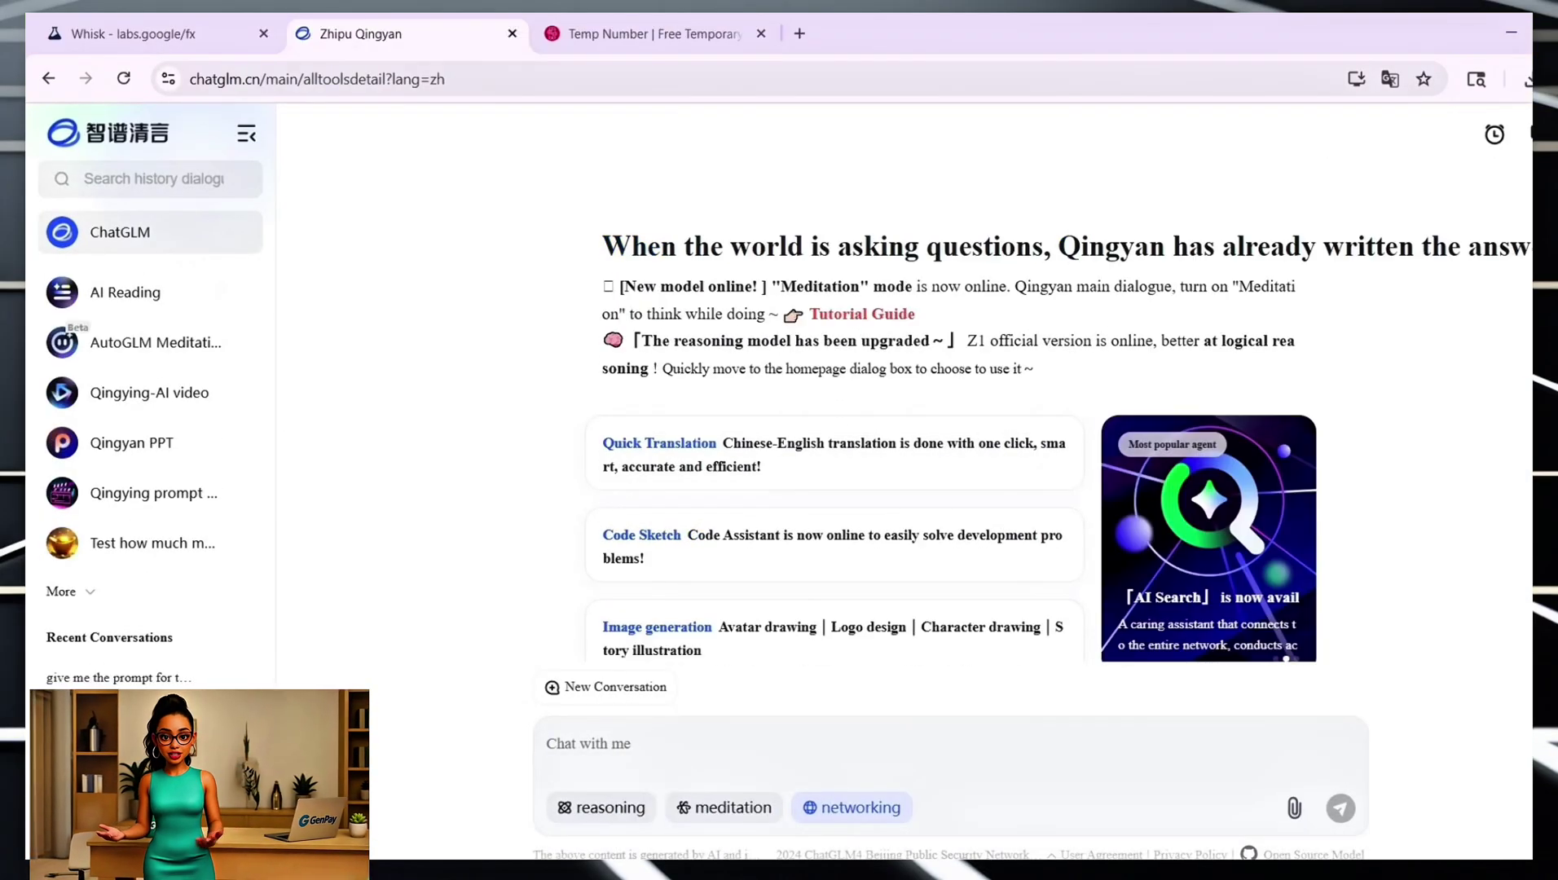
Open ChatGLM's AI drawing tool and paste the wooden cabin by a misty lake prompt.
click(164, 342)
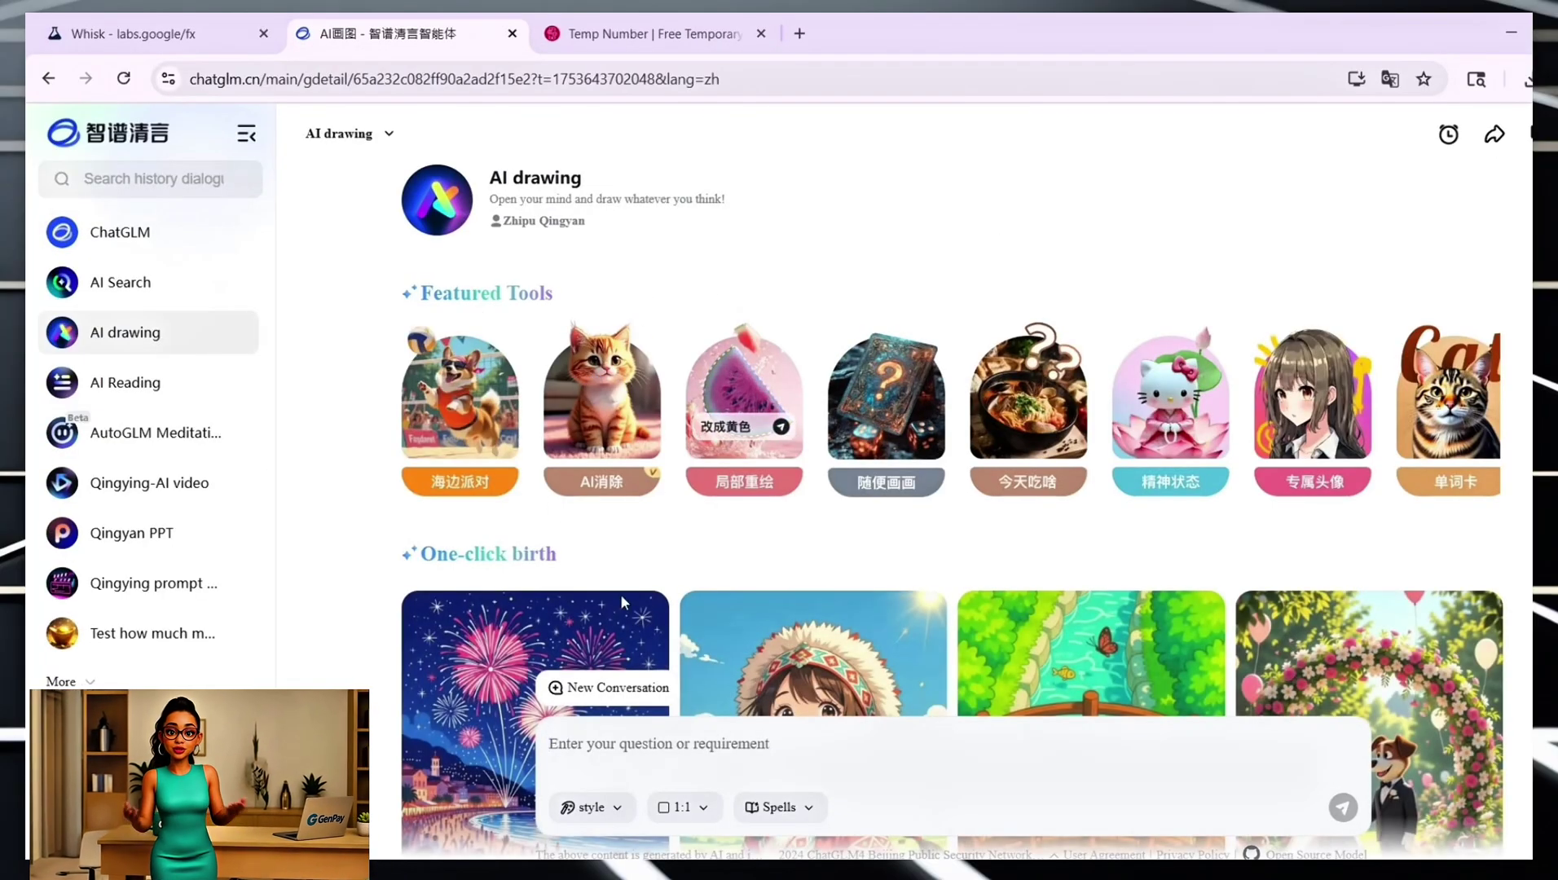
scroll(711, 346, down, 20)
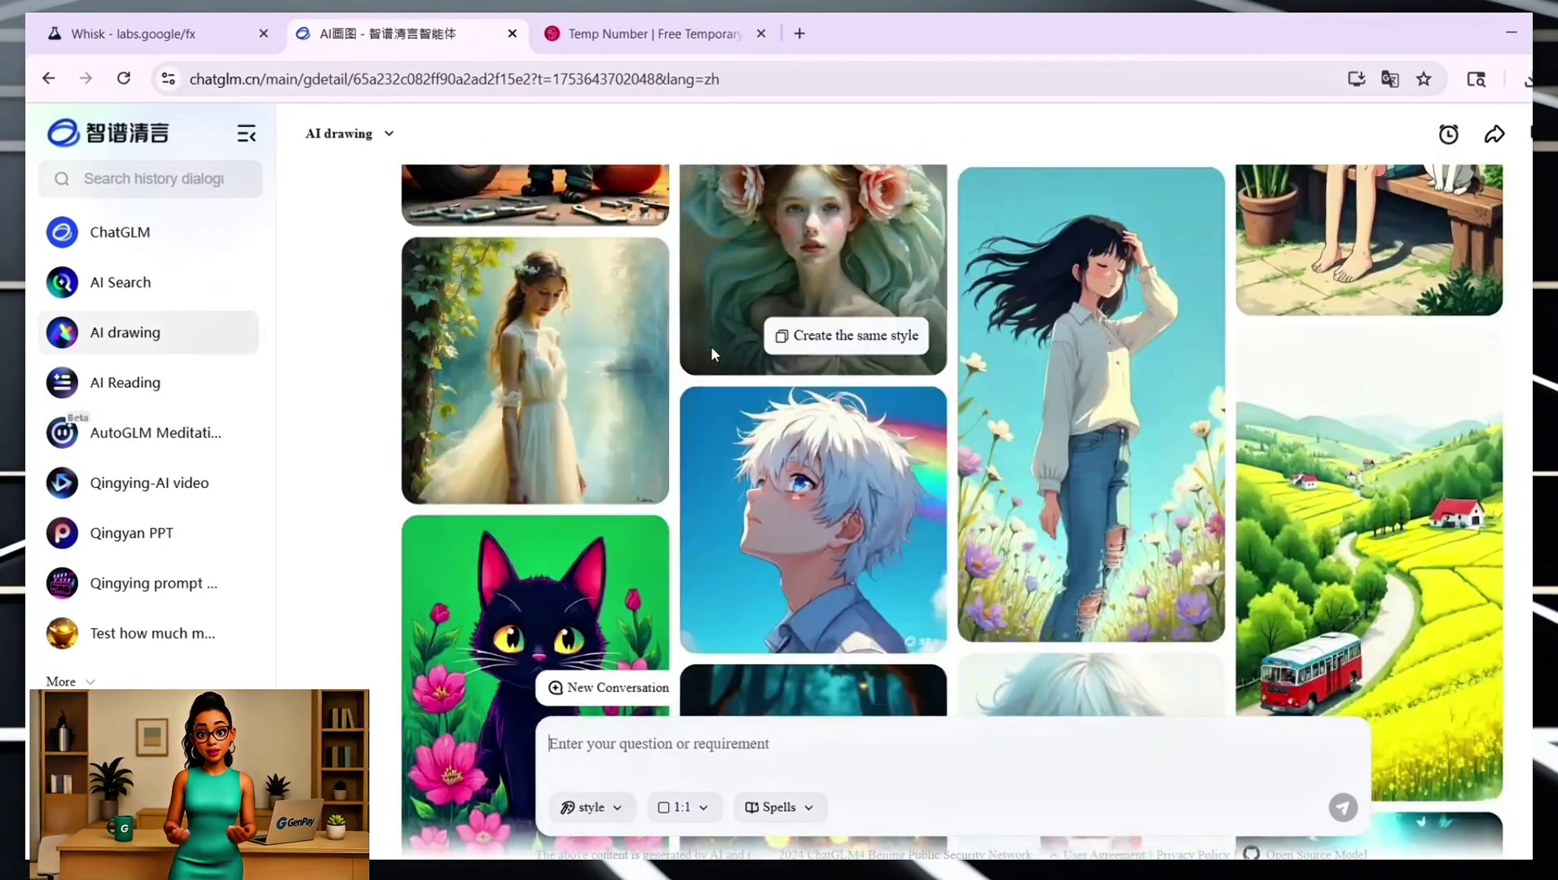
scroll(711, 352, down, 15)
scroll(710, 346, up, 12)
scroll(711, 345, down, 5)
scroll(711, 345, up, 5)
scroll(710, 345, down, 5)
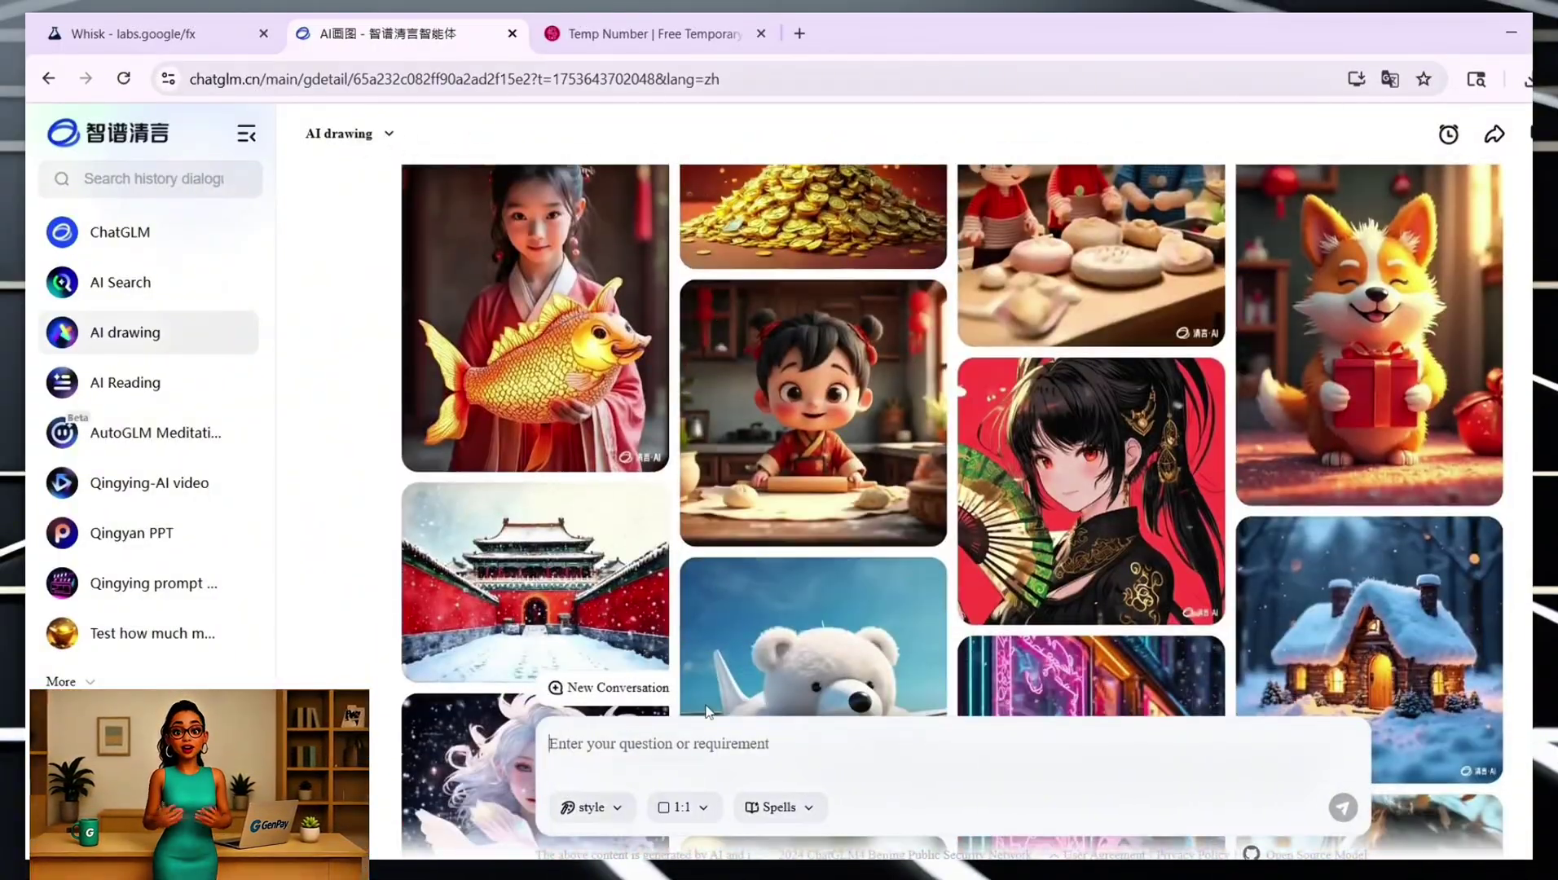
text(A small wooden cabin beside a calm lake during early morning mist. Soft light coming through pine trees and gentle fog drifting over the water)
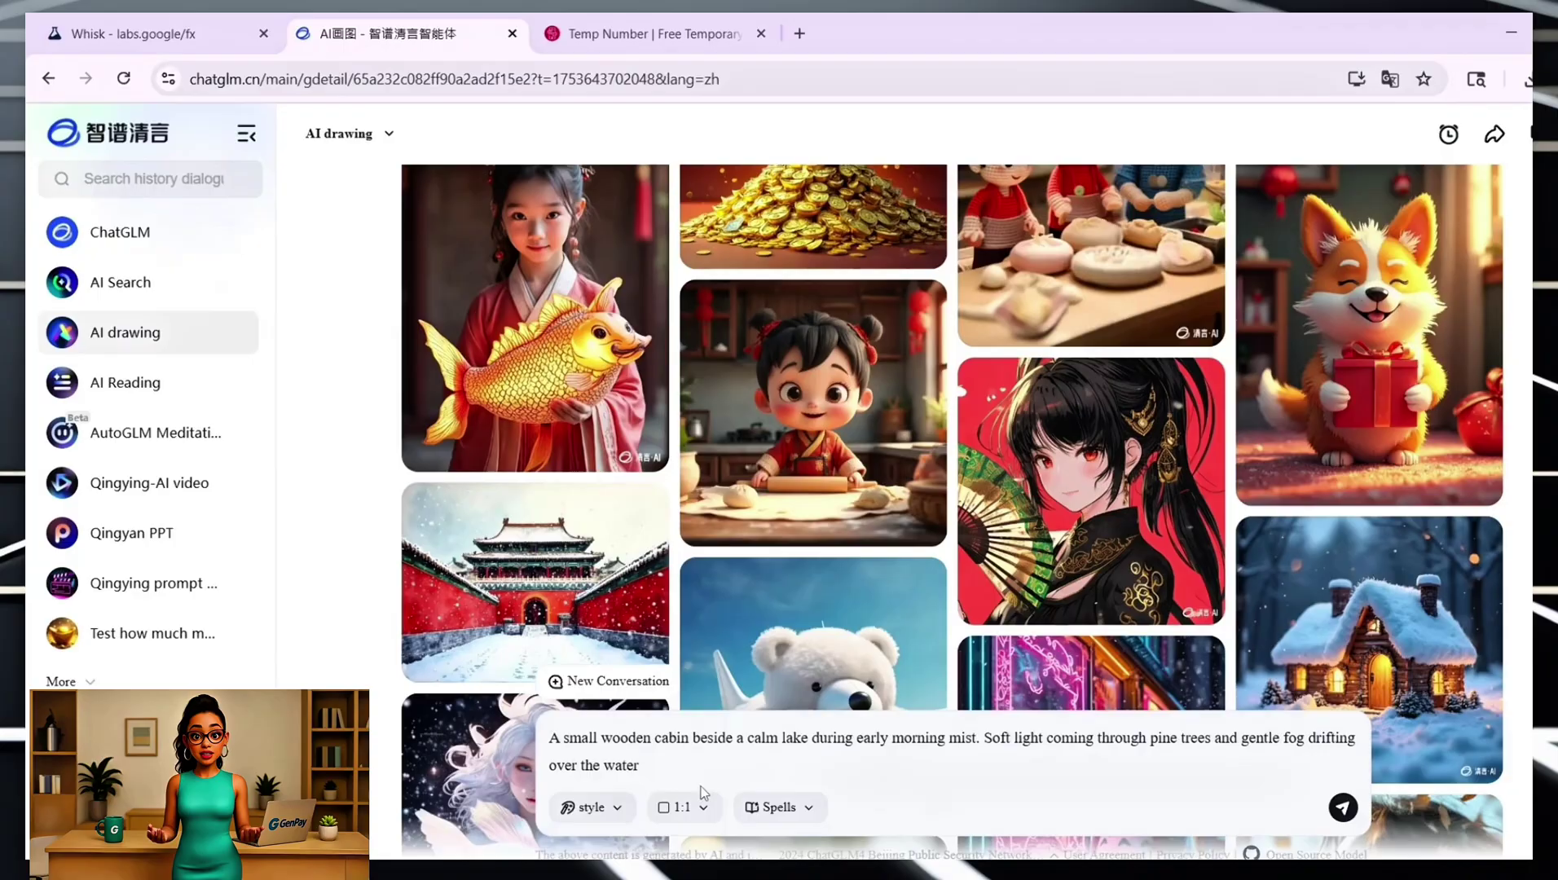
Set the drawing style to Pixar and the proportion to 16:9.
click(601, 807)
scroll(612, 692, down, 5)
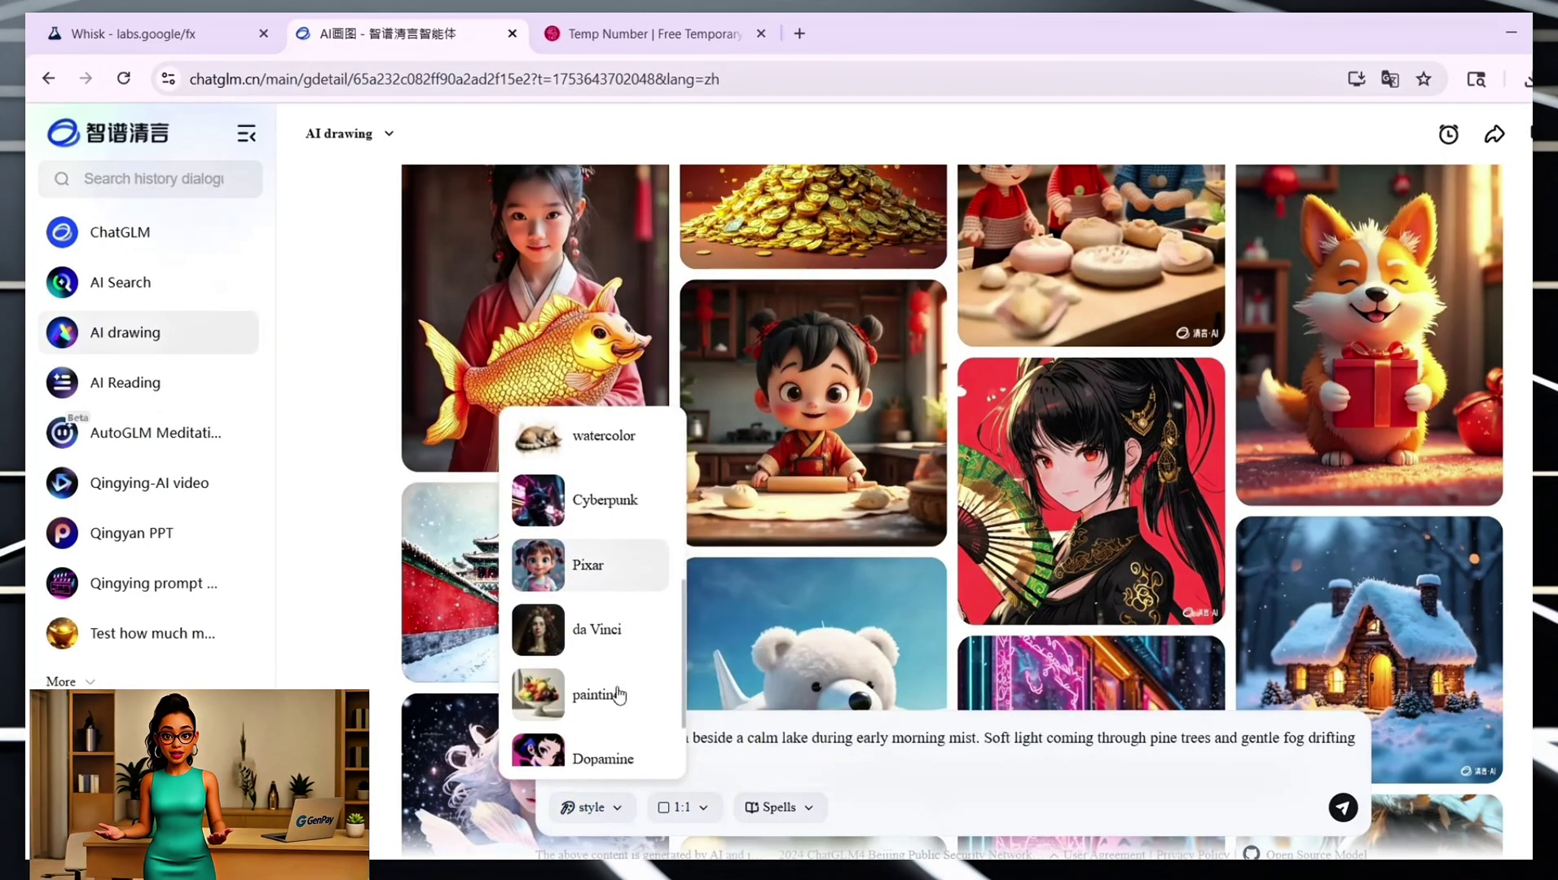
click(616, 580)
click(682, 808)
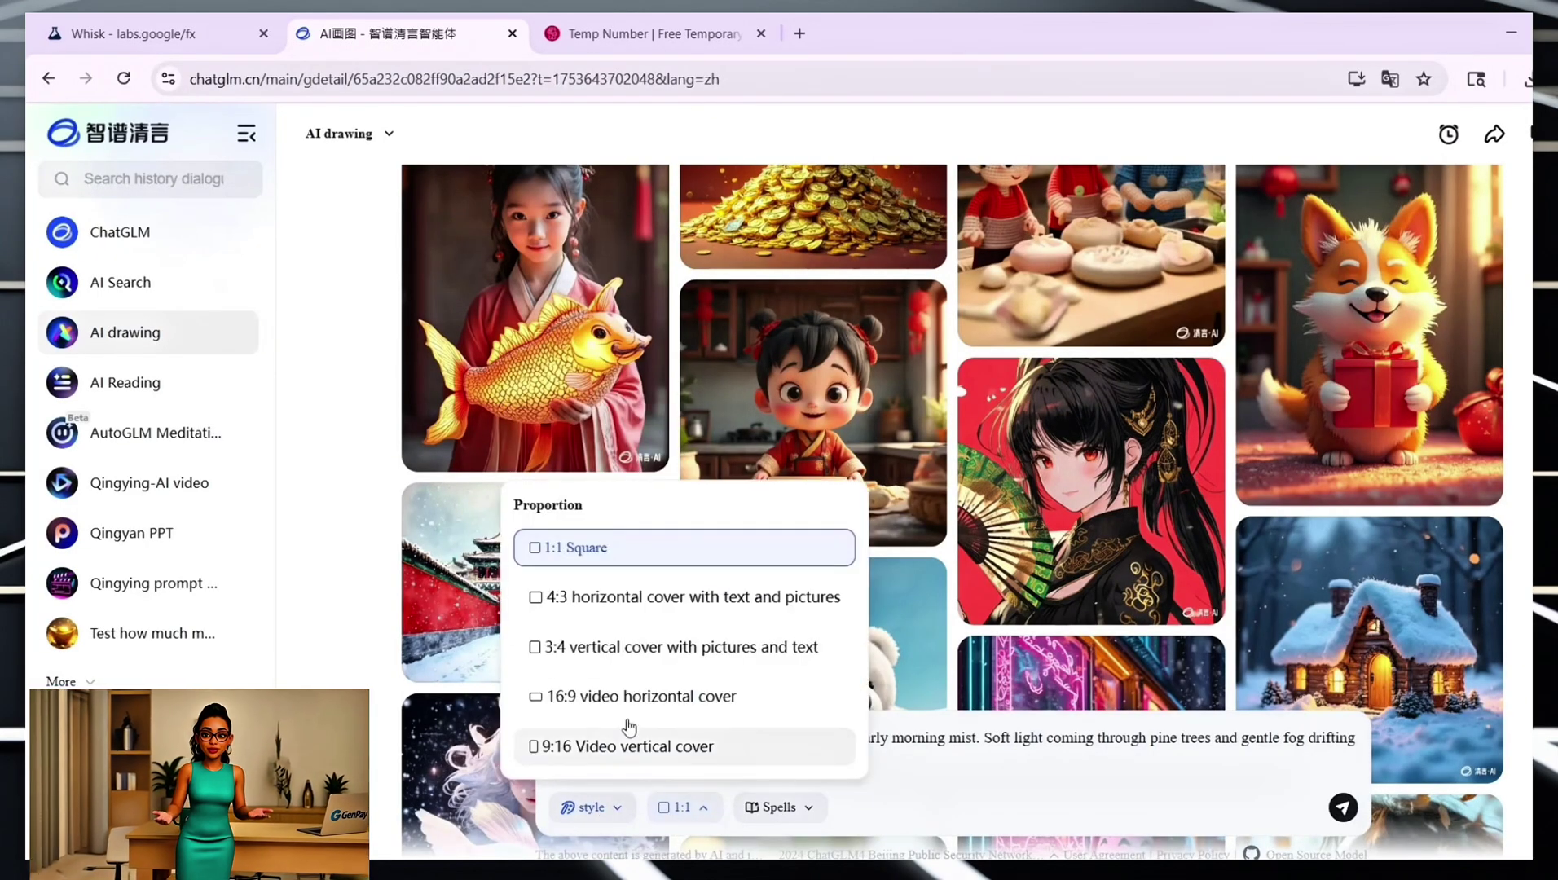
click(681, 694)
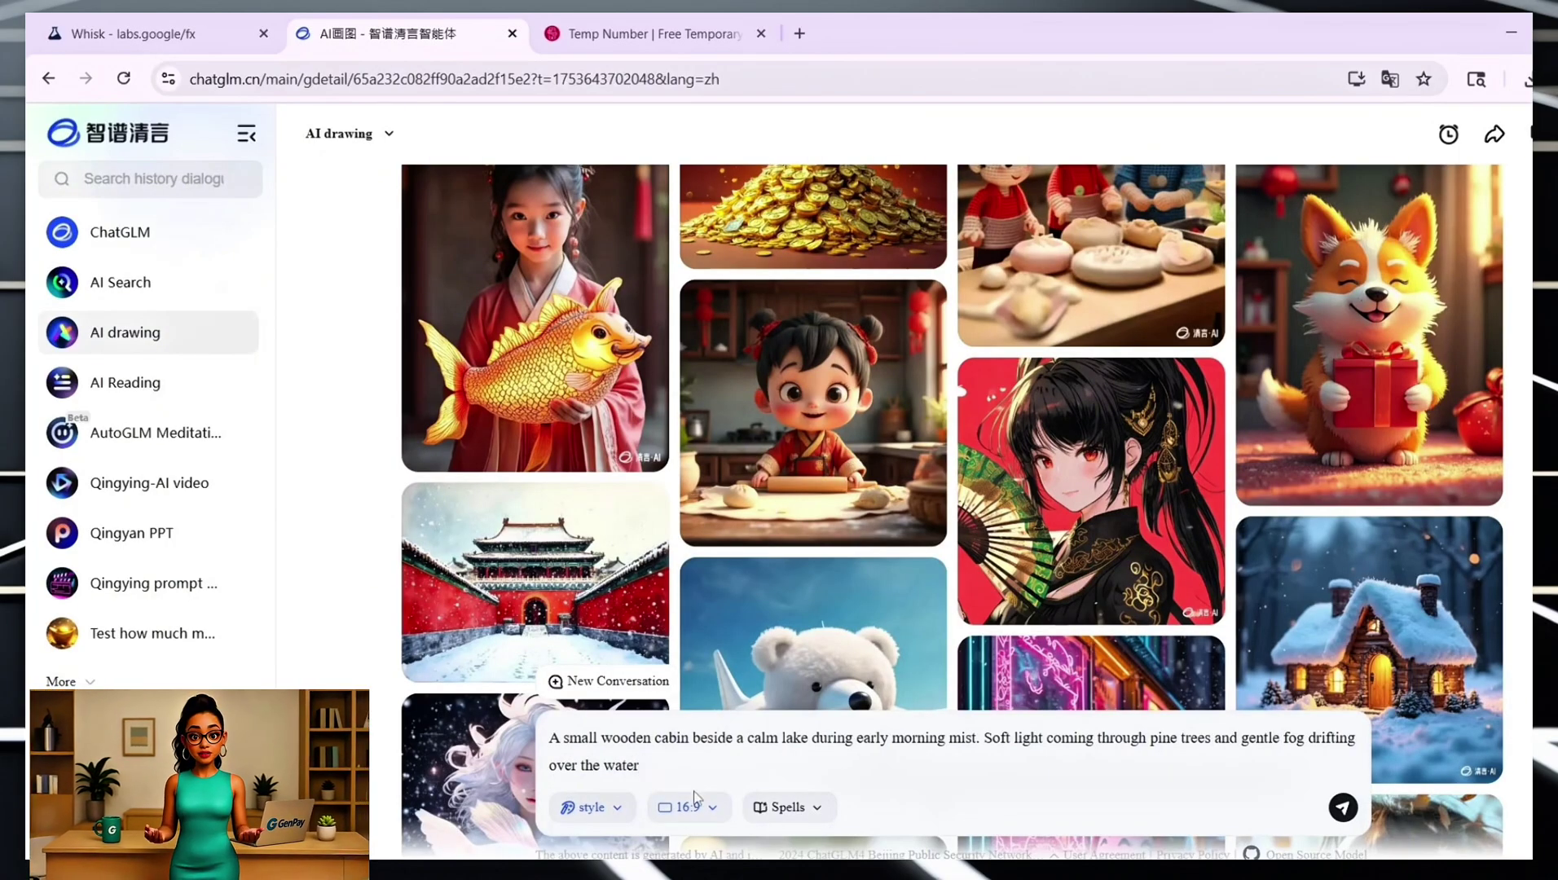
Generate the Pixar-style cabin images and browse them in the viewer.
click(1346, 809)
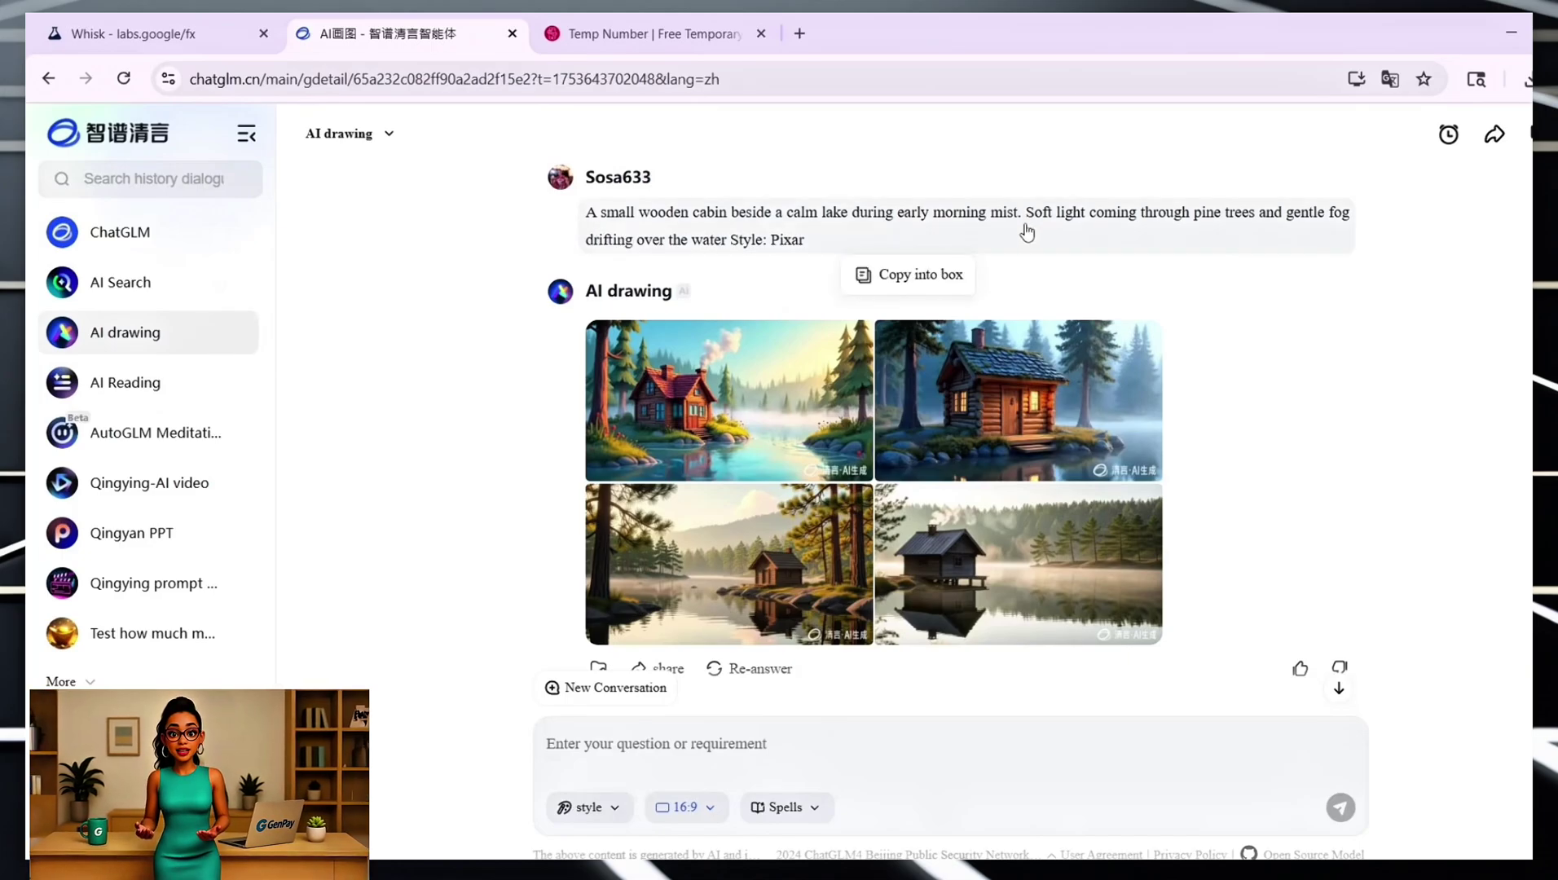
click(733, 423)
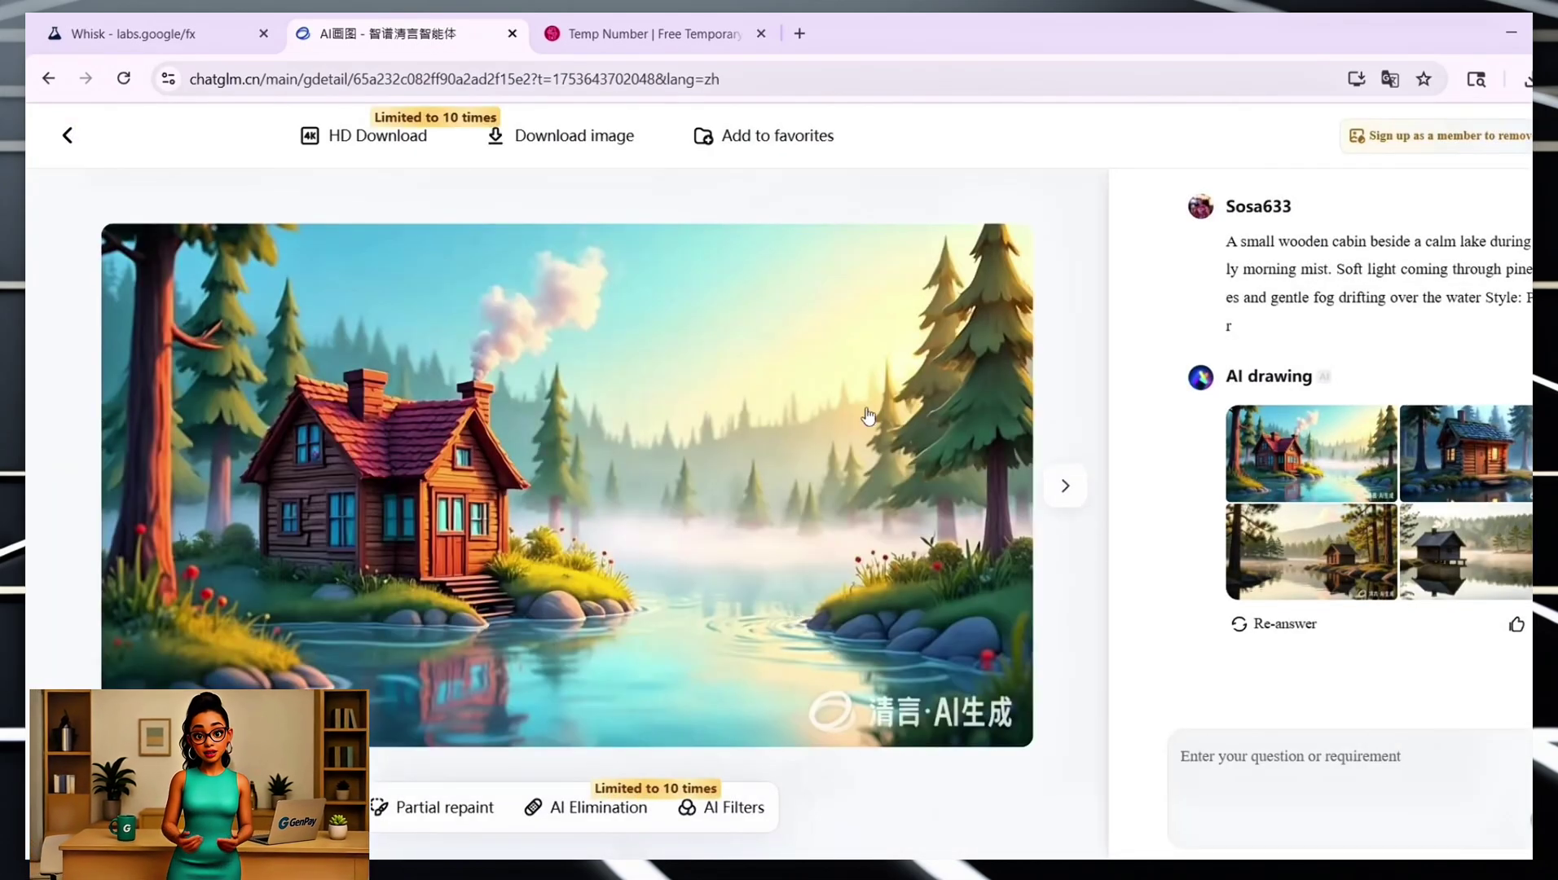
click(1065, 487)
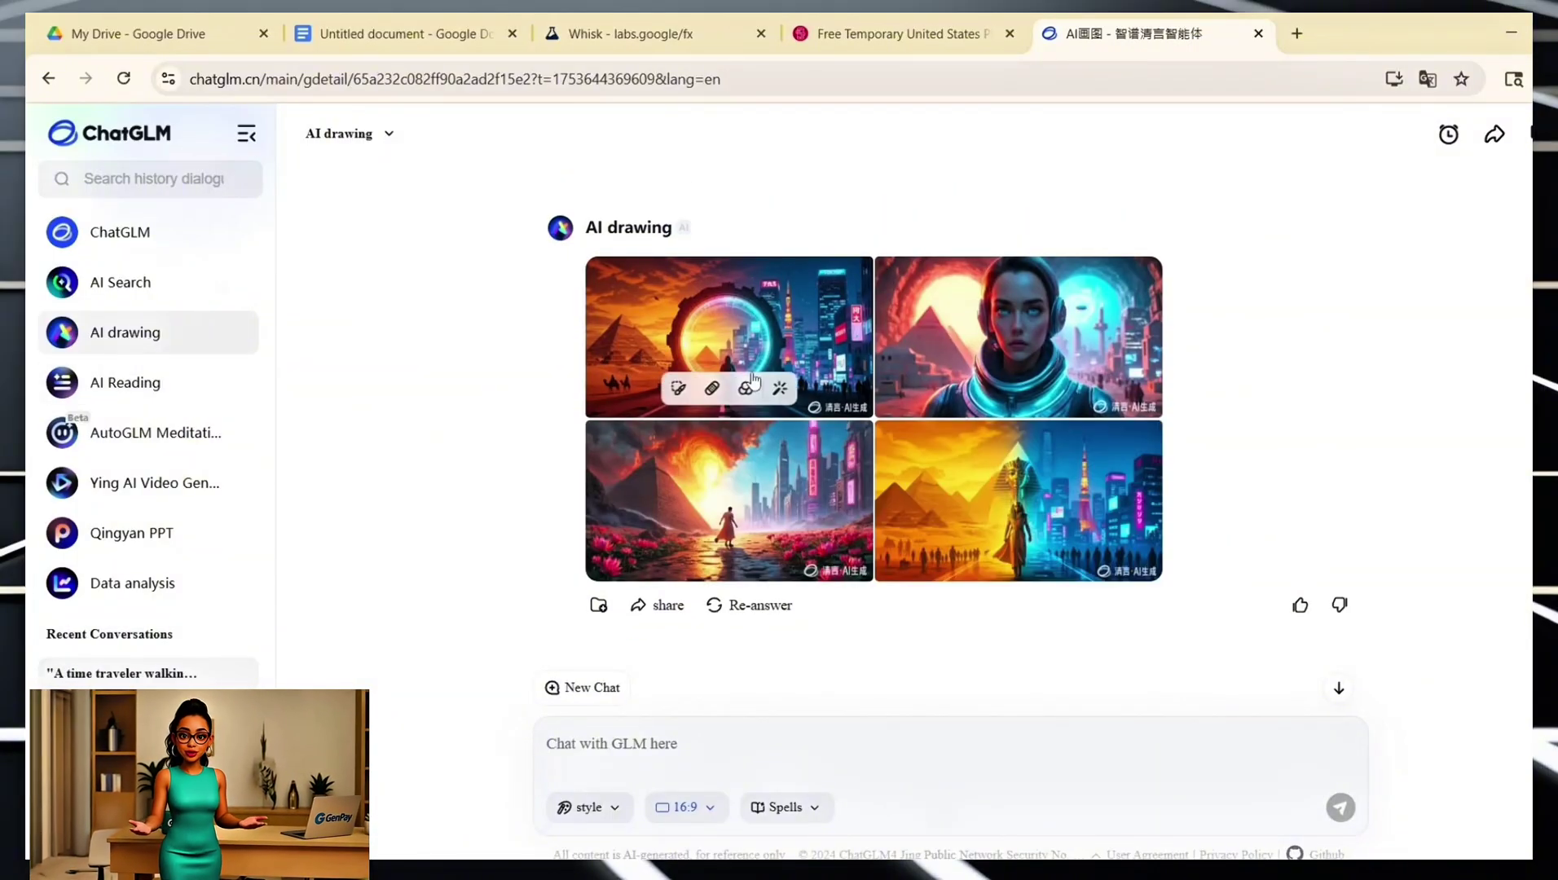
Browse the time-traveler images to the pharaoh and download it in HD.
click(729, 350)
click(1064, 488)
click(1064, 493)
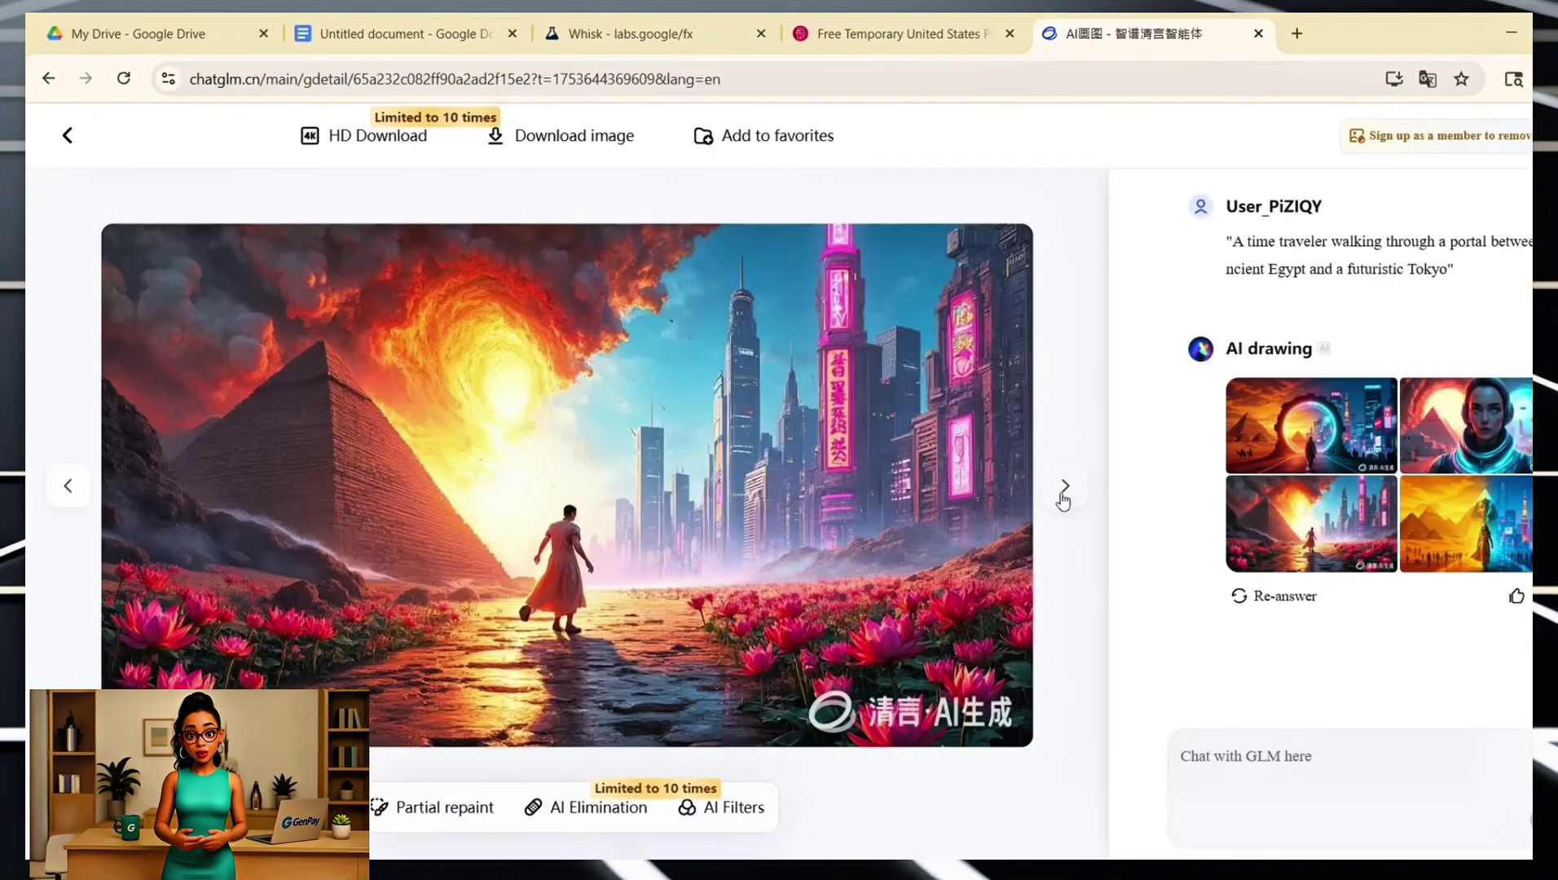
click(1064, 493)
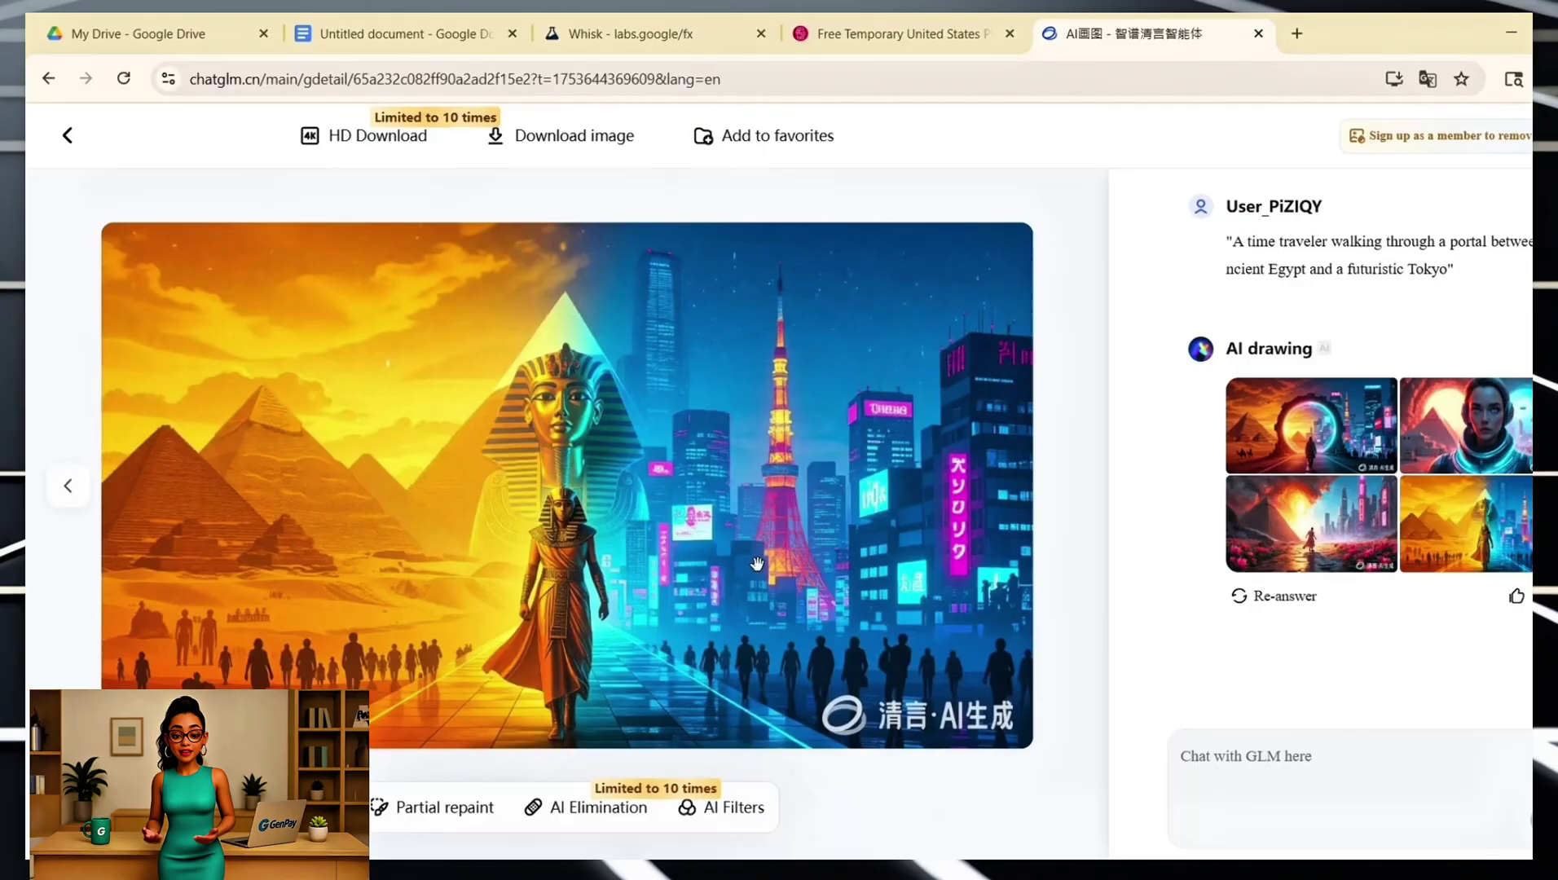
click(378, 136)
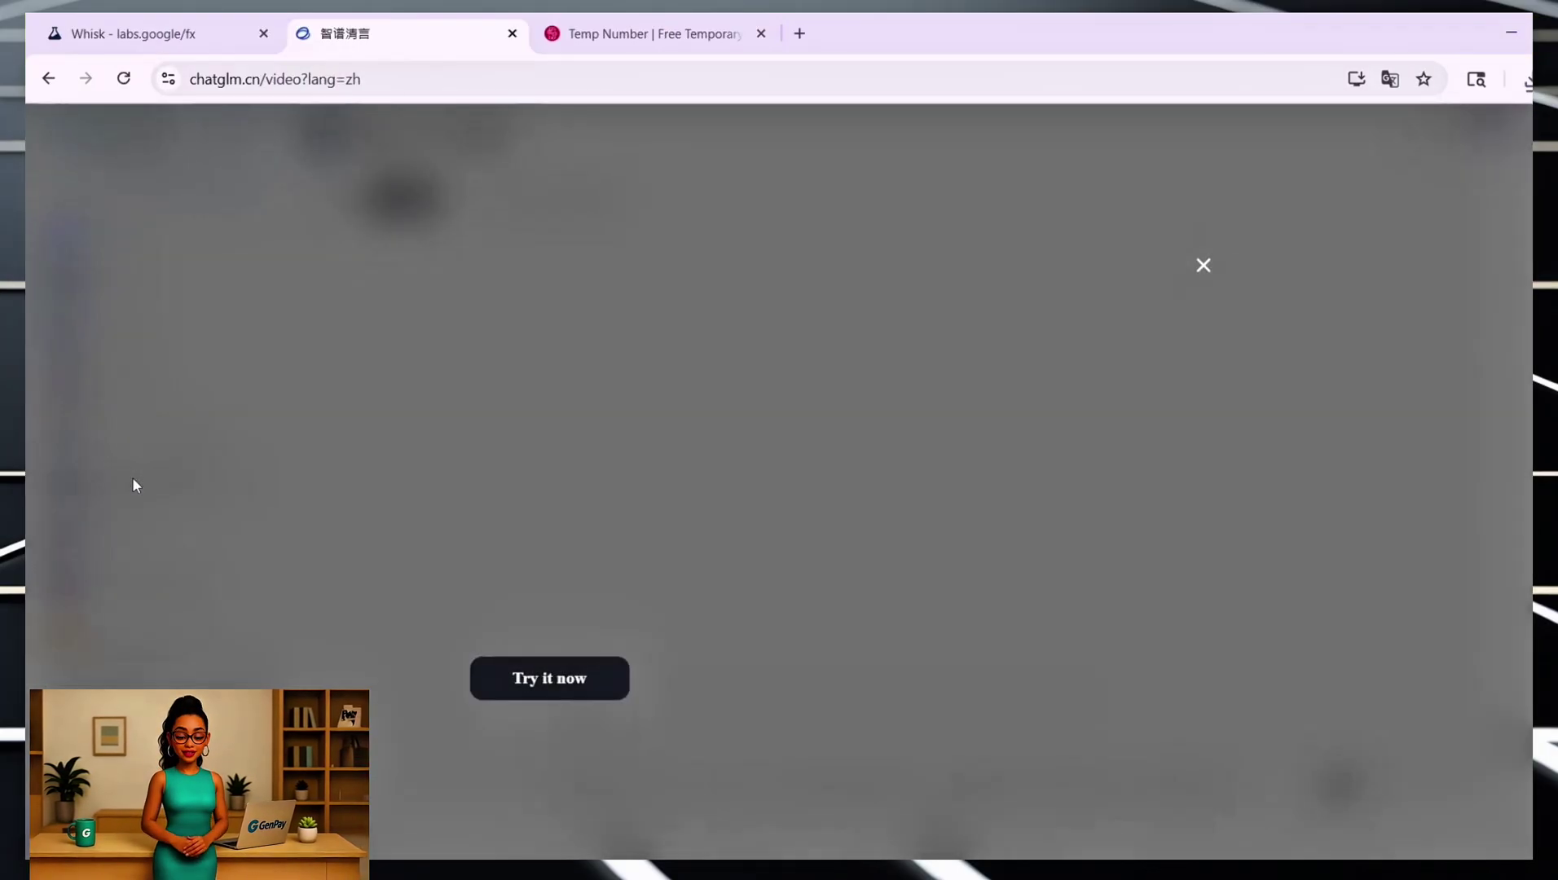
click(131, 478)
scroll(510, 531, down, 15)
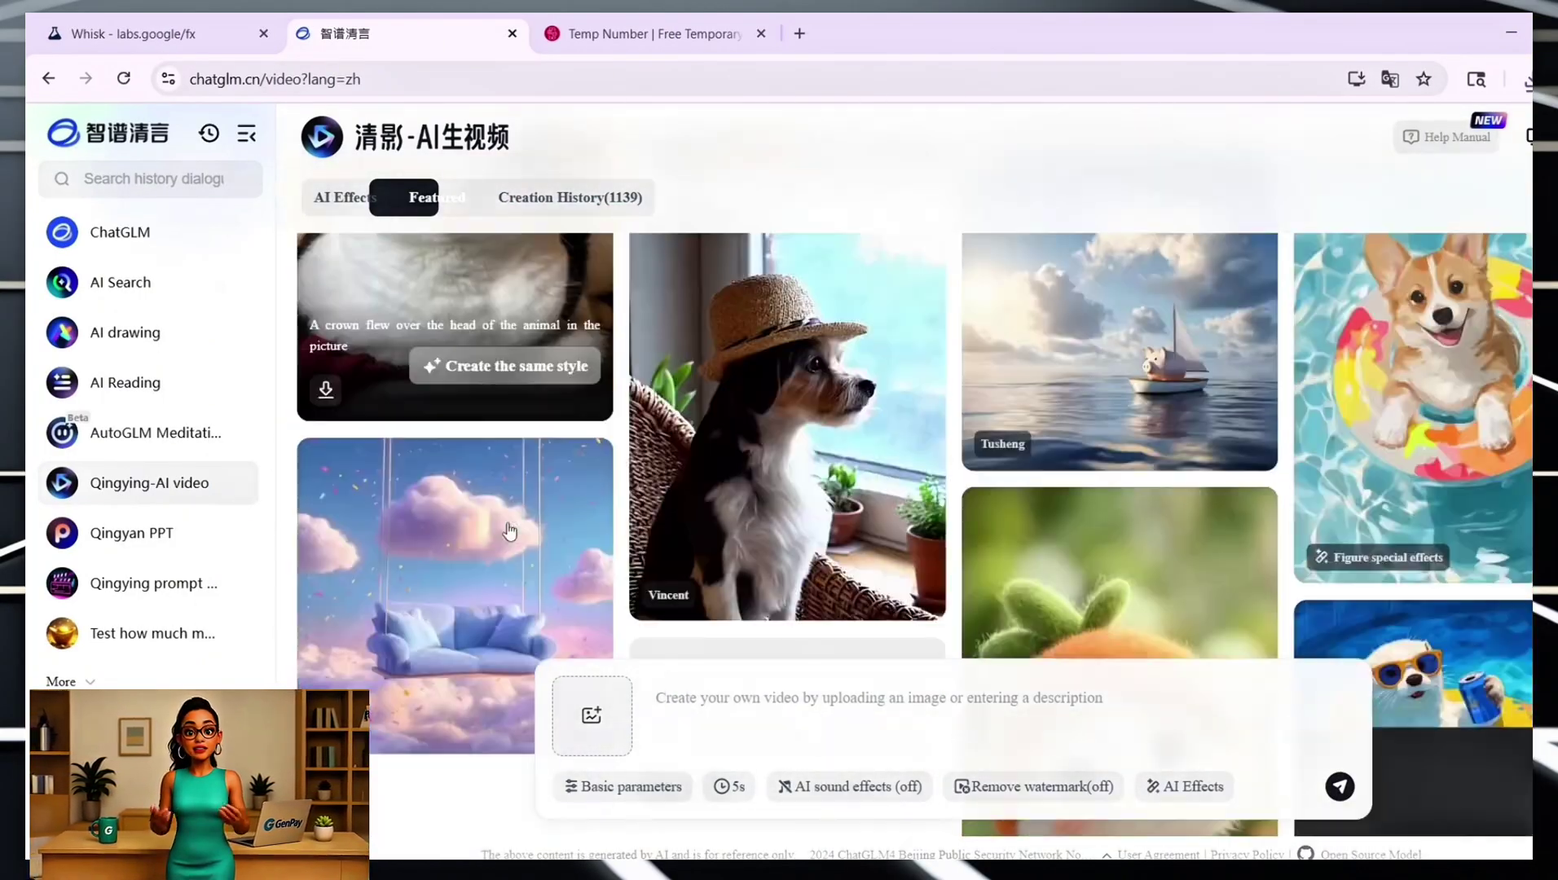
Upload the cabin image at 16:9 and replace the panda DJ prompt with the fog-over-the-lake prompt.
scroll(509, 532, down, 2)
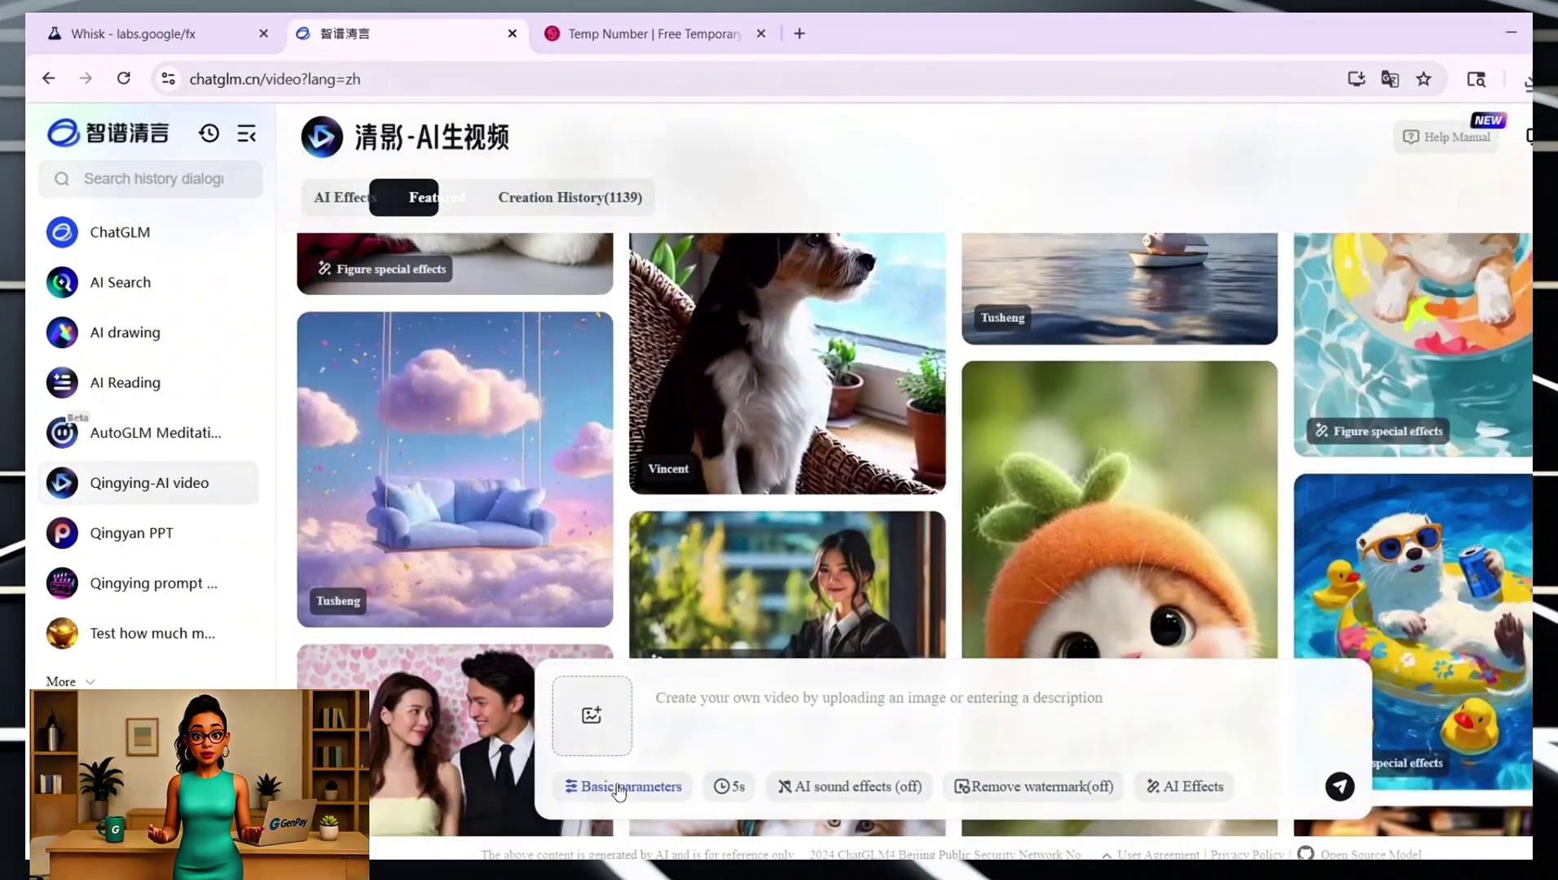
click(591, 717)
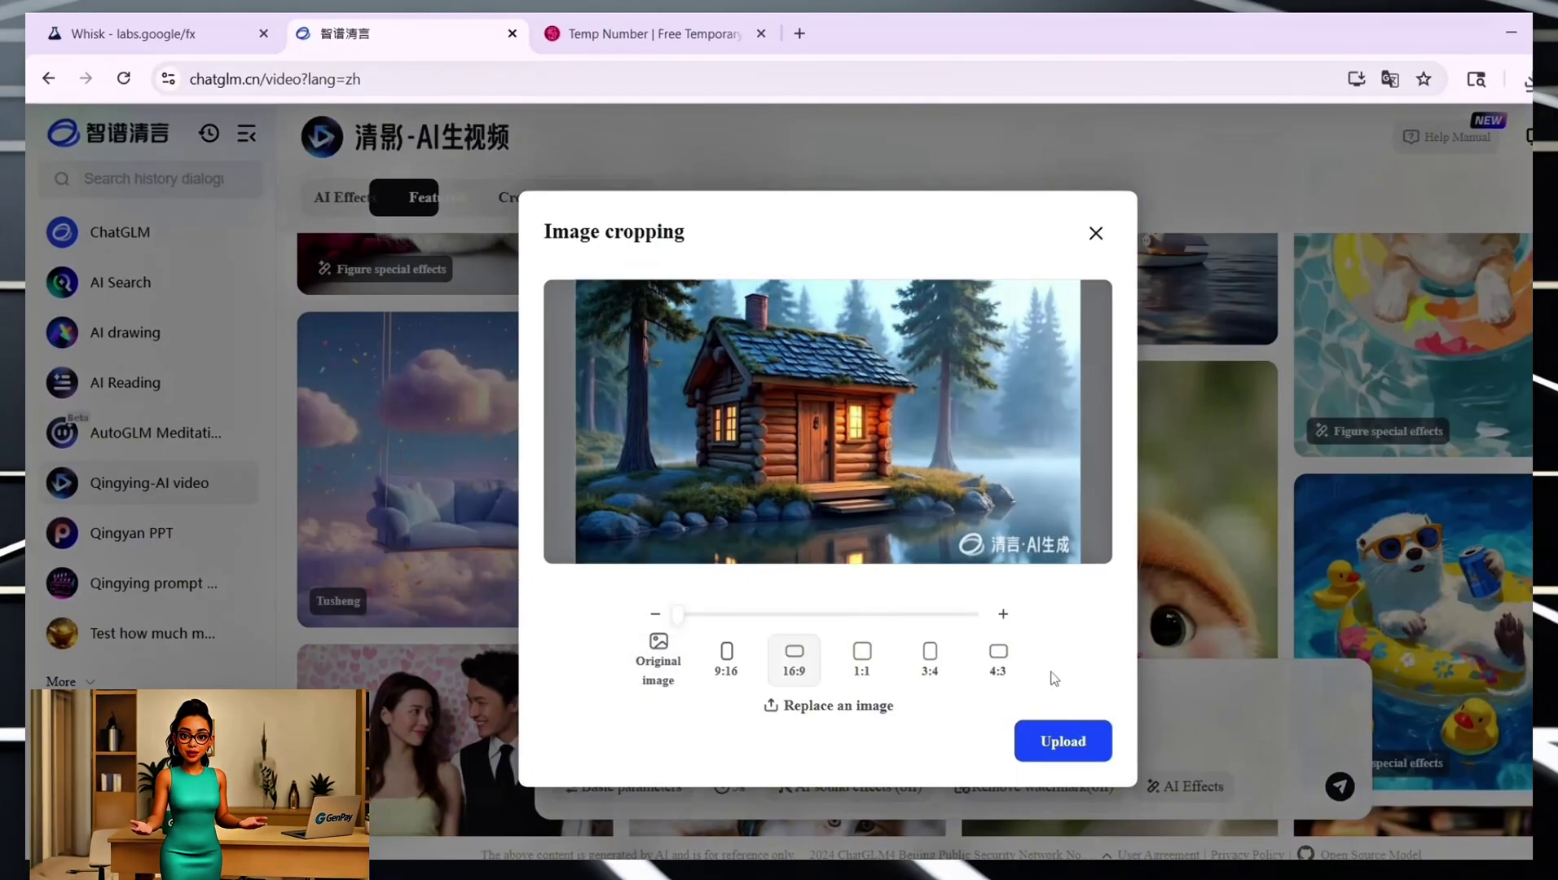
click(1066, 739)
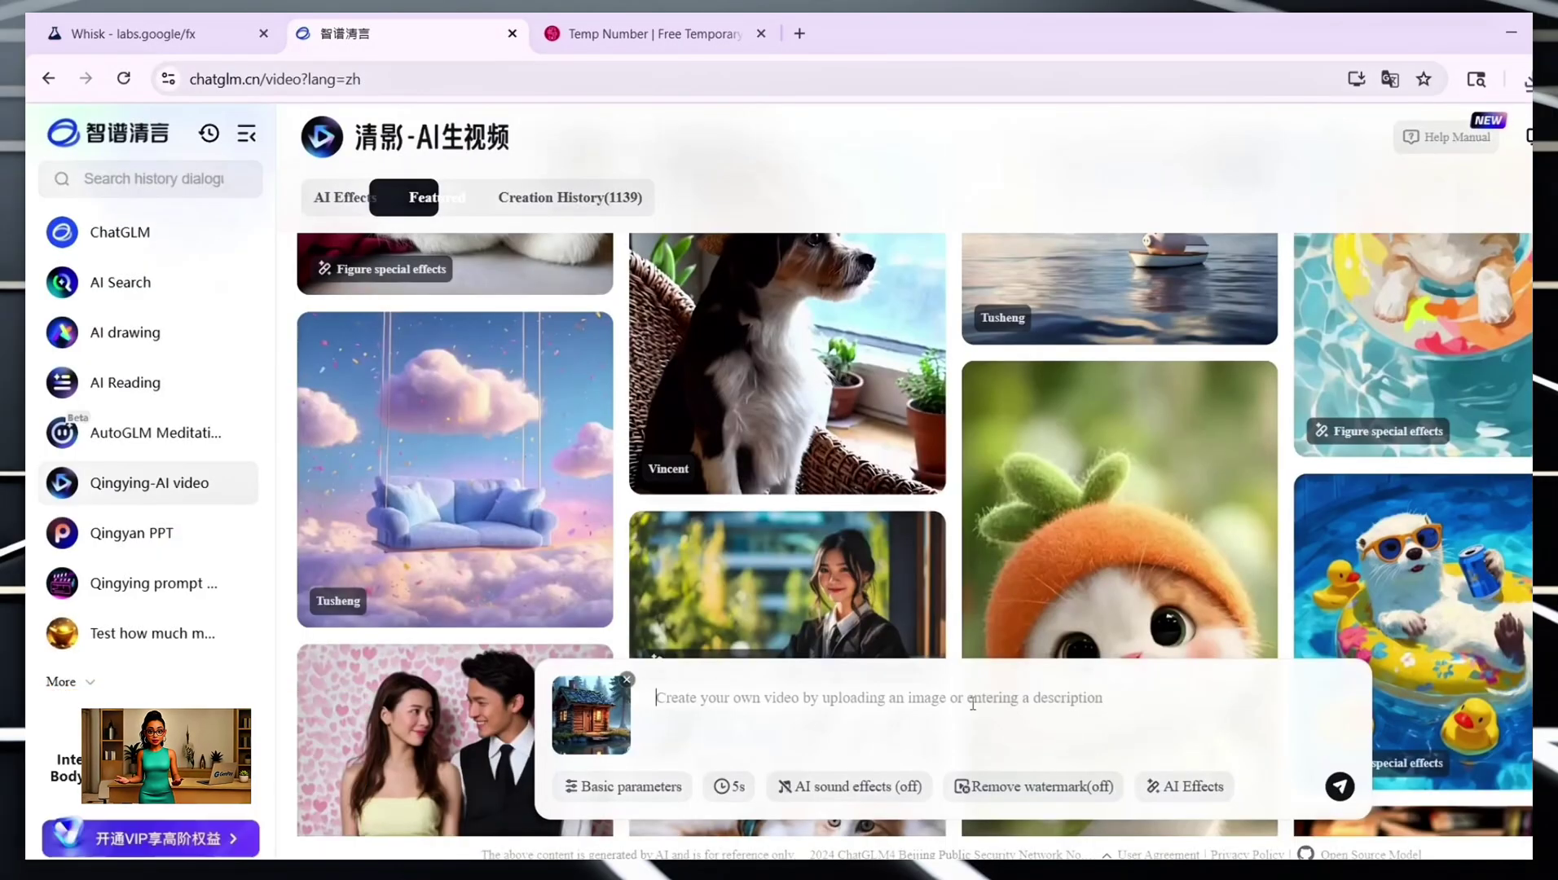
text(A panda DJ spinning vinyl records at a neon-lit jungle rave)
key(ctrl+a)
key(BackSpace)
text(Fog slowly drifts across the lake surface while the morning light flickers through the trees. Water ripples gently near the edge of the cabin.)
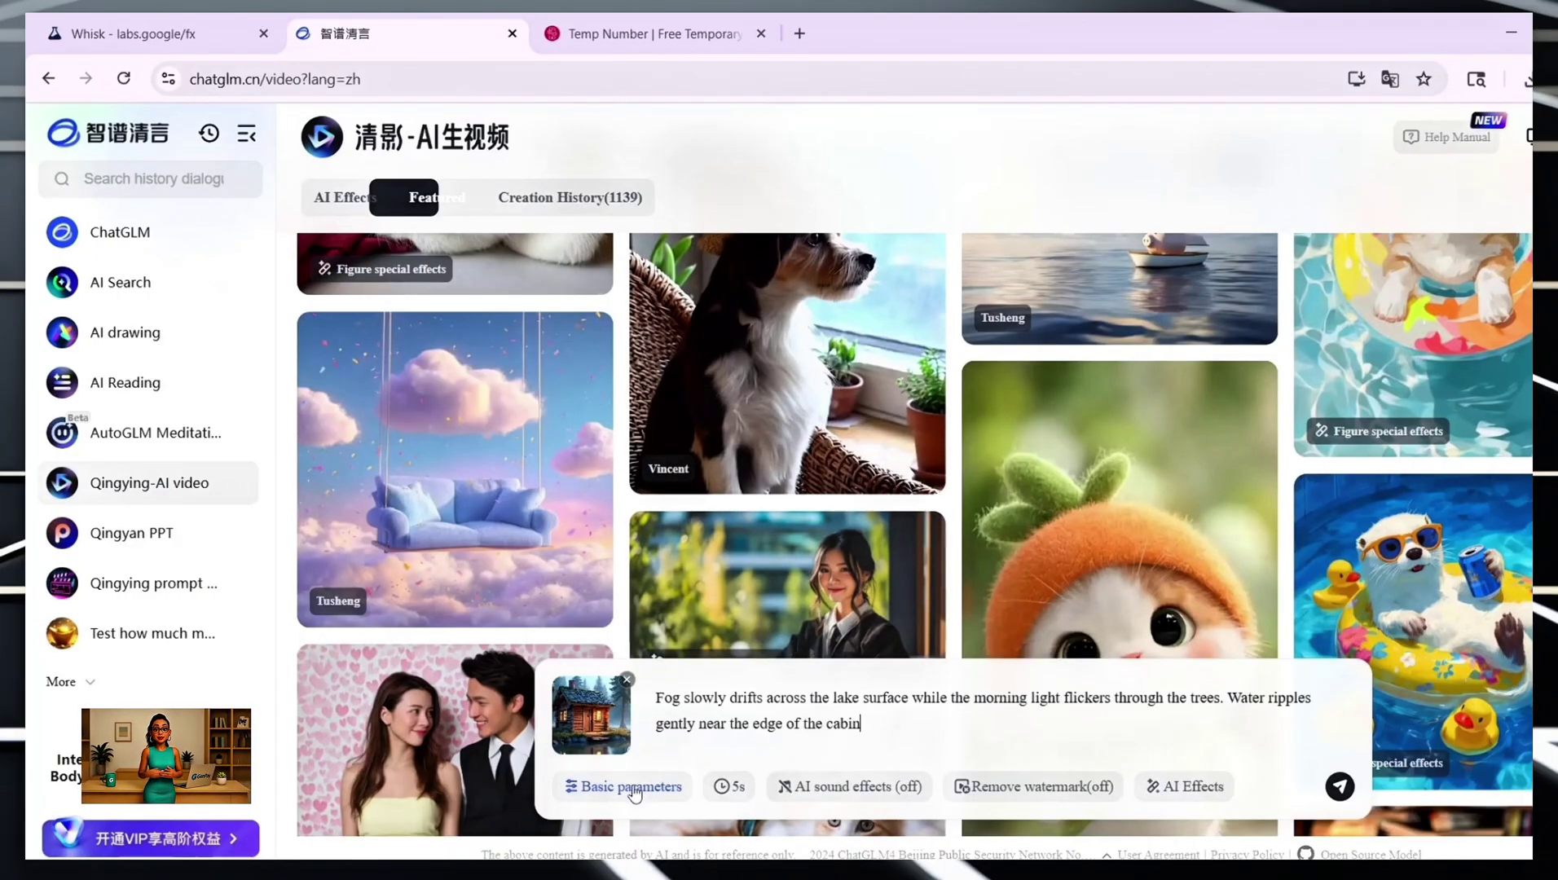
Keep Basic parameters with a 5s length and submit the cabin video.
click(632, 787)
scroll(715, 537, down, 2)
scroll(715, 602, up, 2)
scroll(716, 602, down, 2)
click(727, 788)
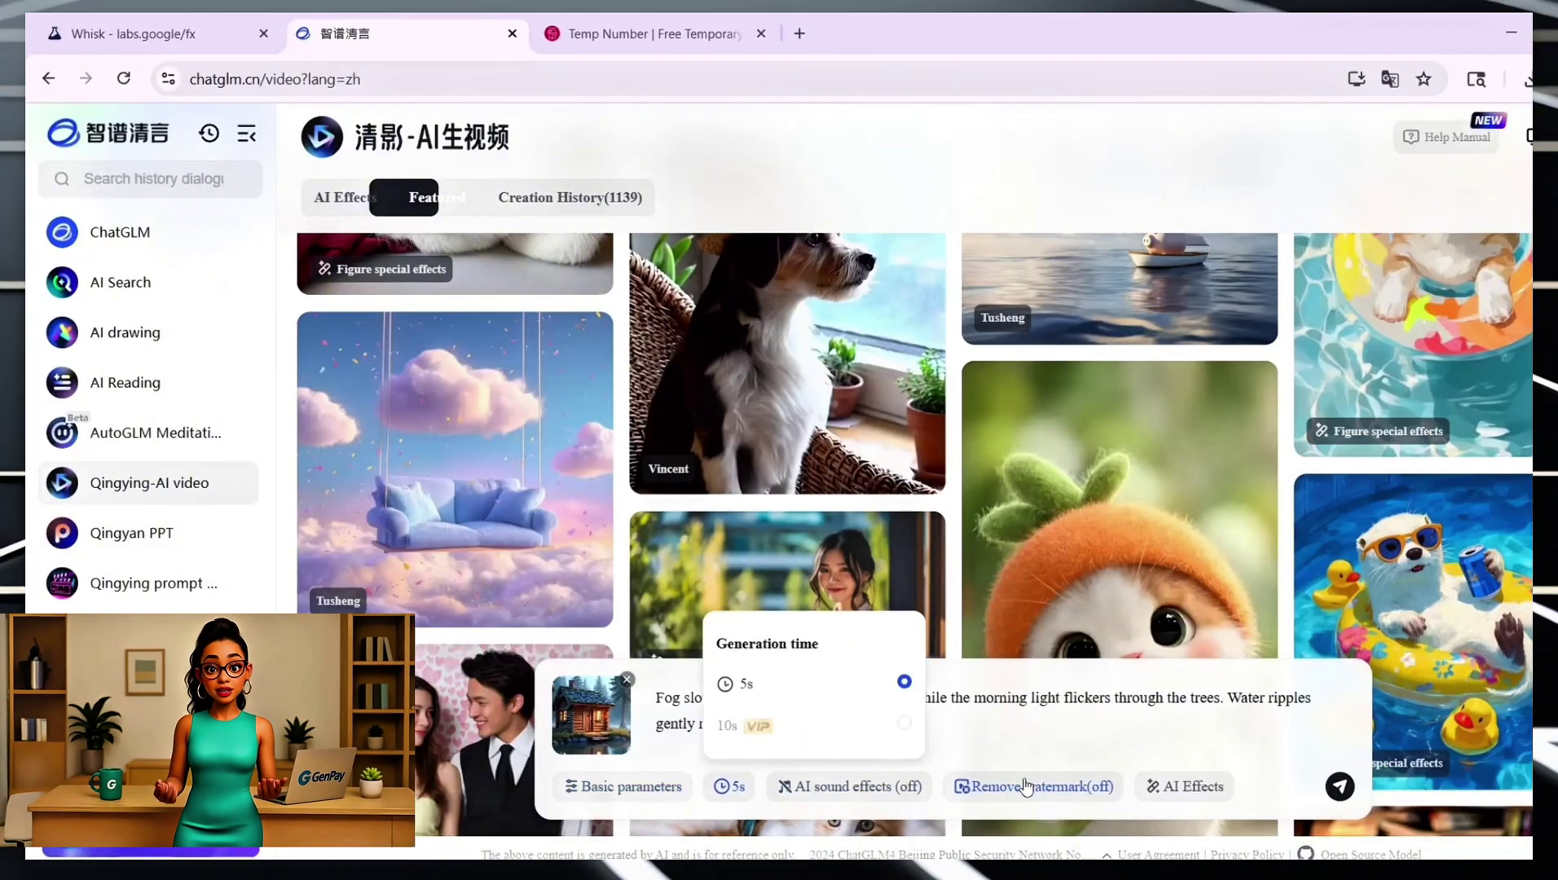
click(1091, 715)
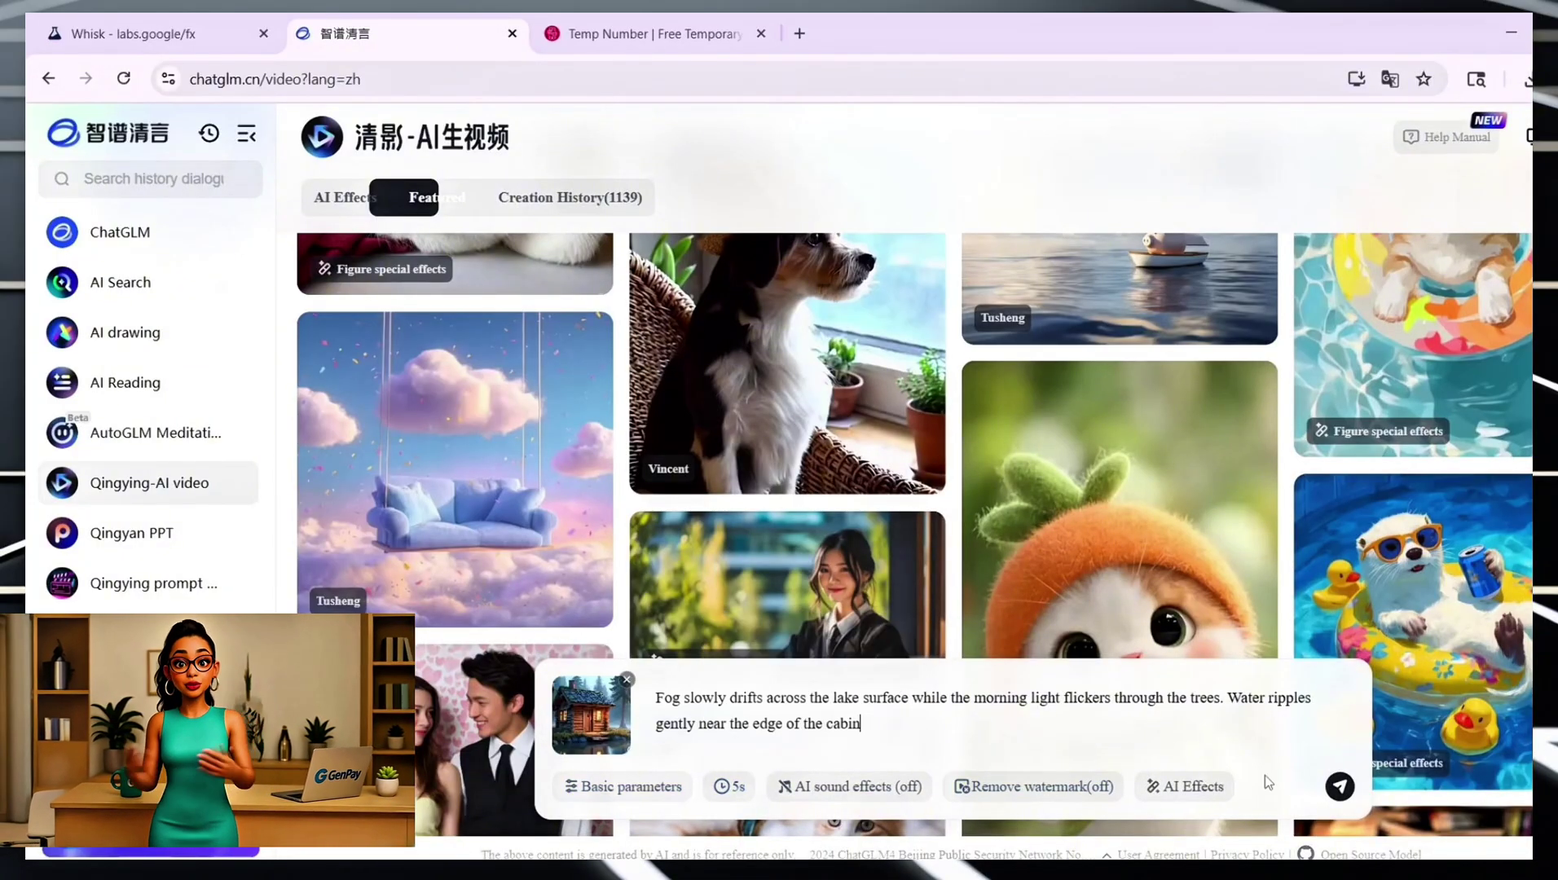
click(1340, 787)
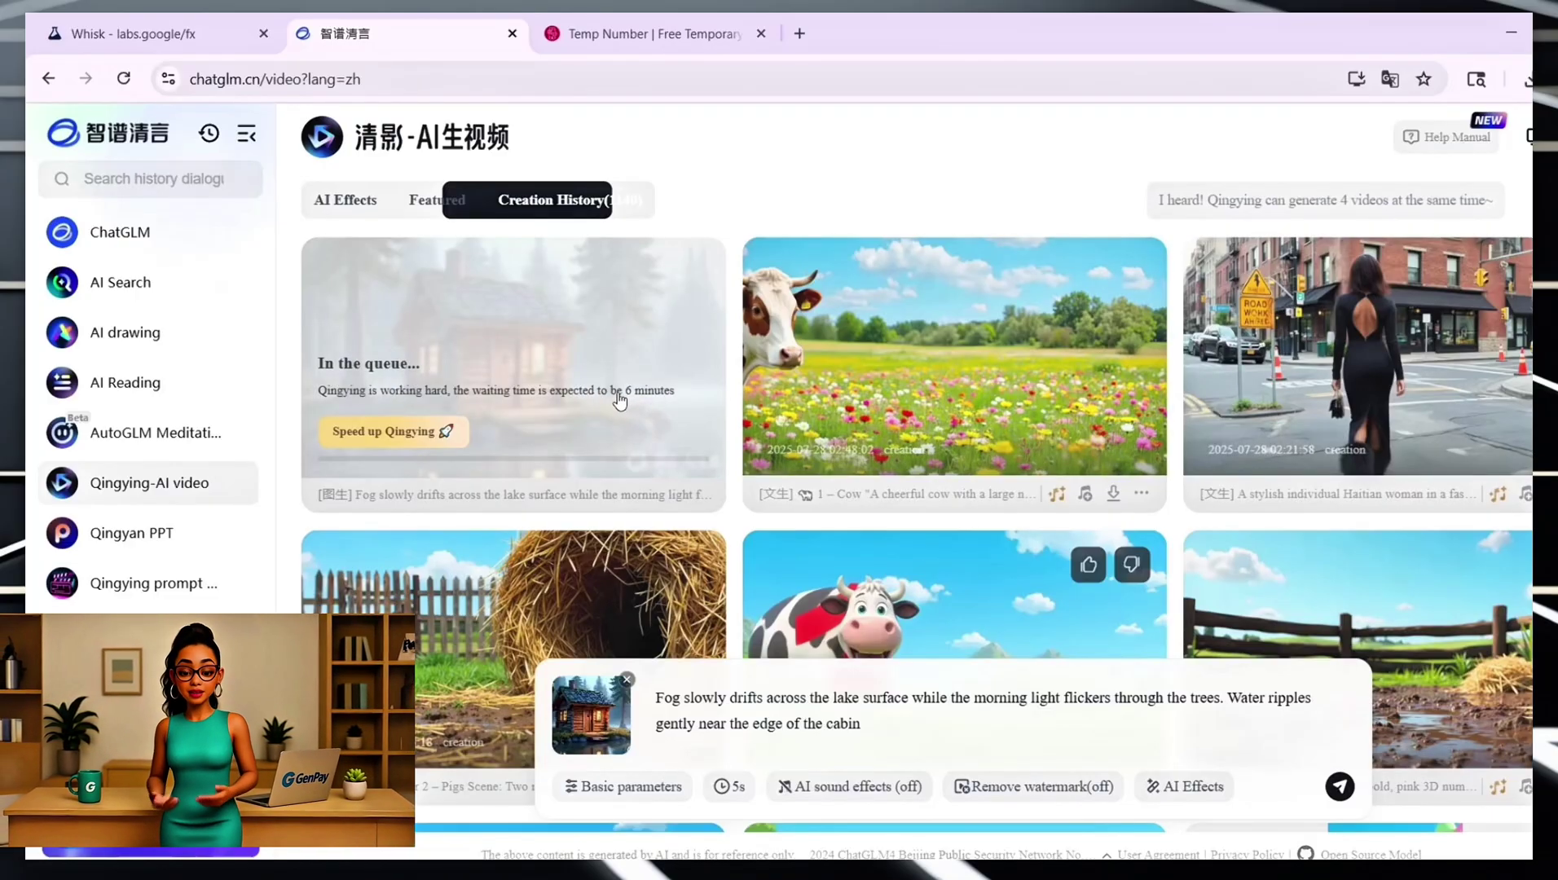
Download the finished 5-second 1280×720 cabin video as an mp4.
scroll(573, 399, up, 5)
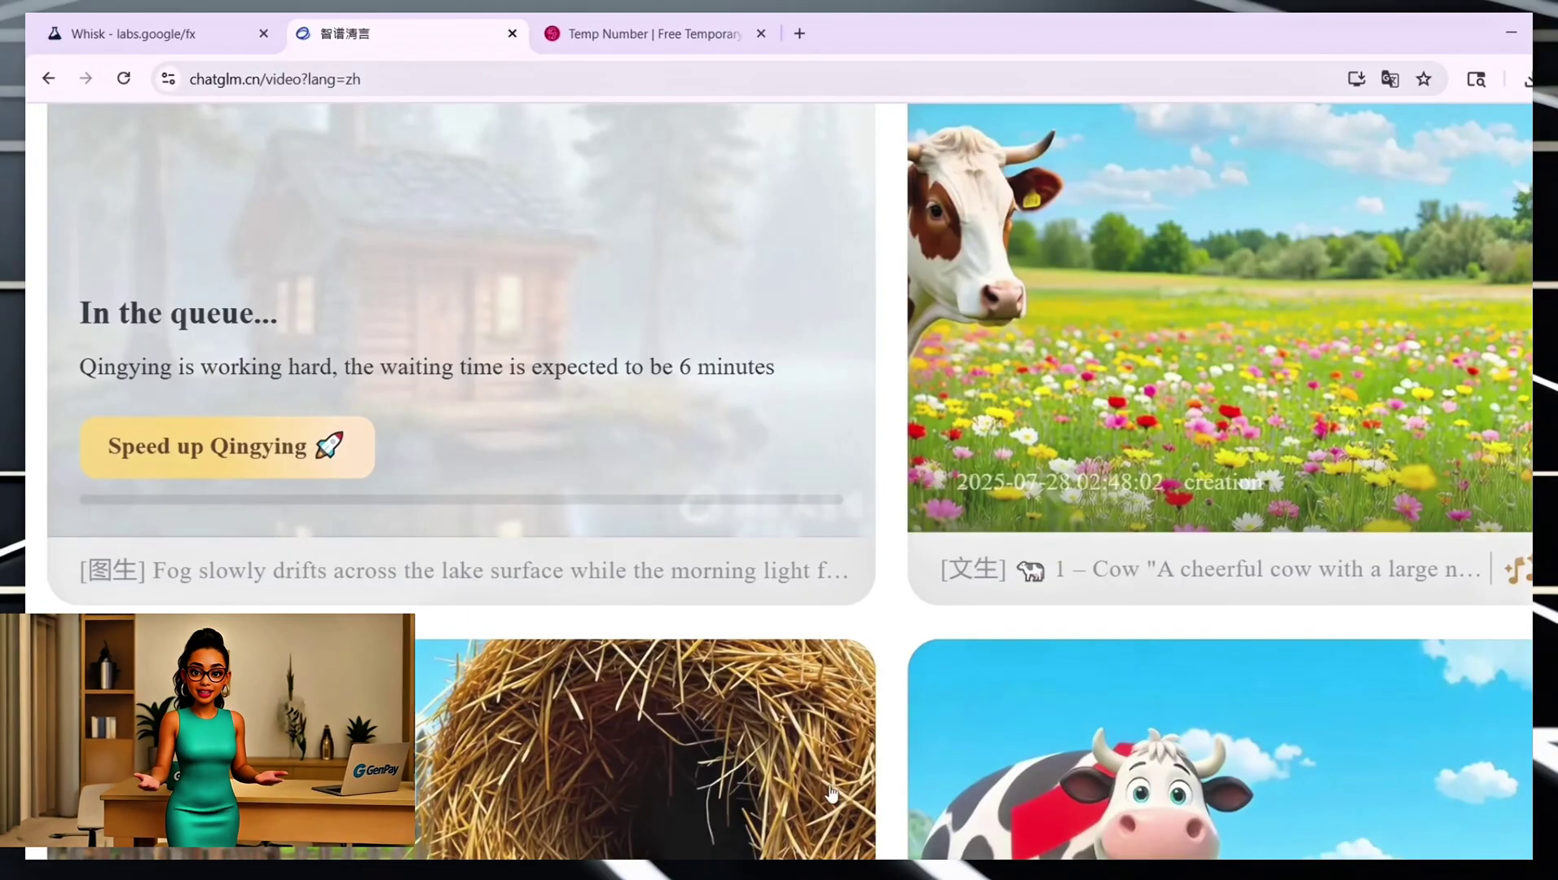
scroll(723, 706, down, 5)
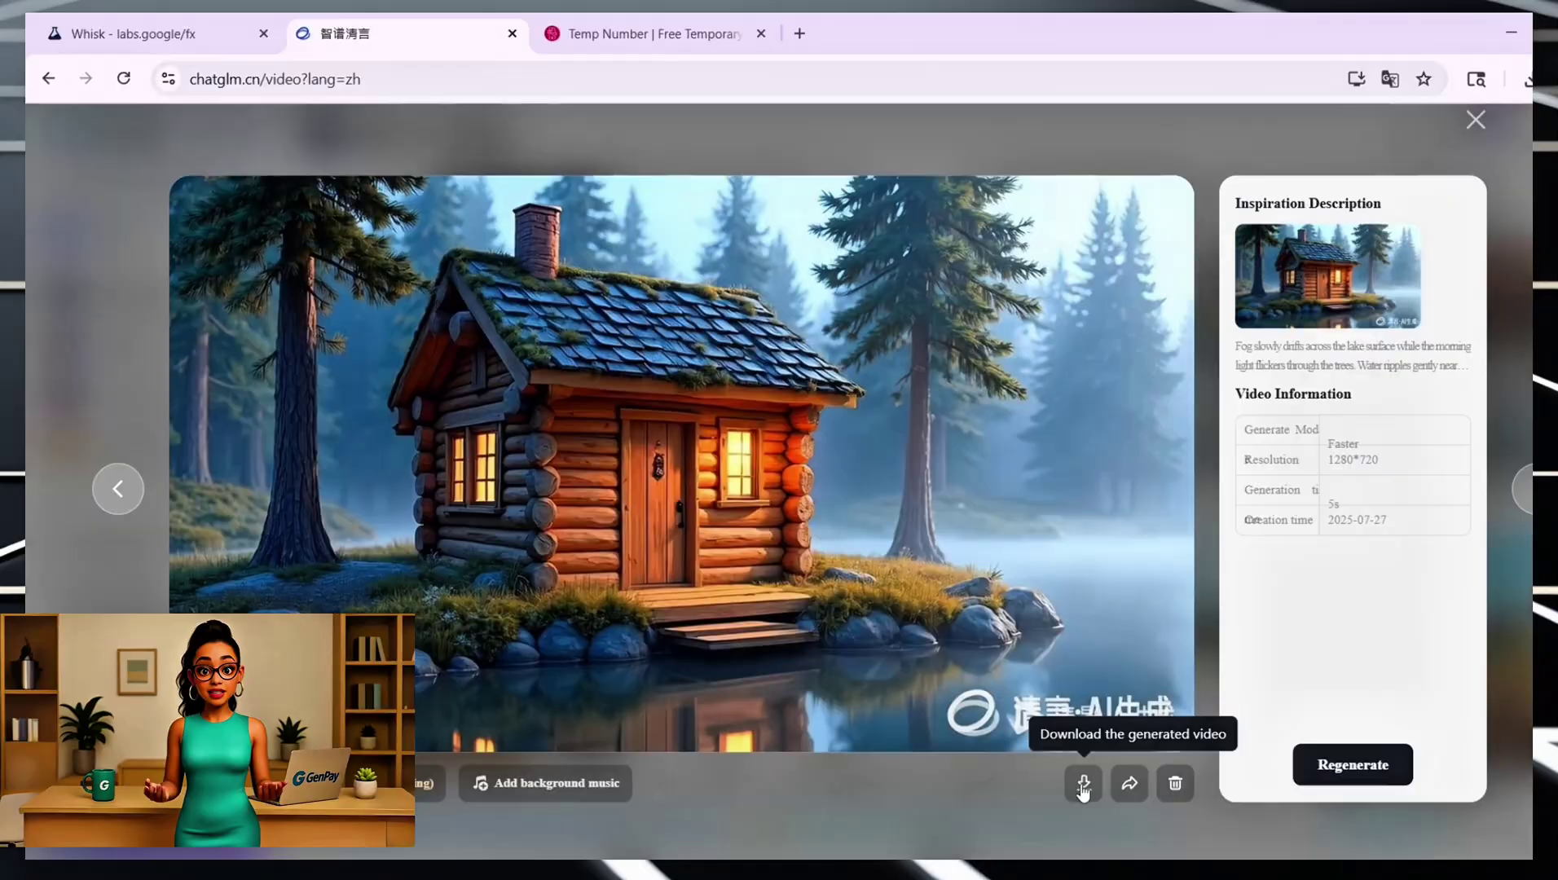
click(1083, 784)
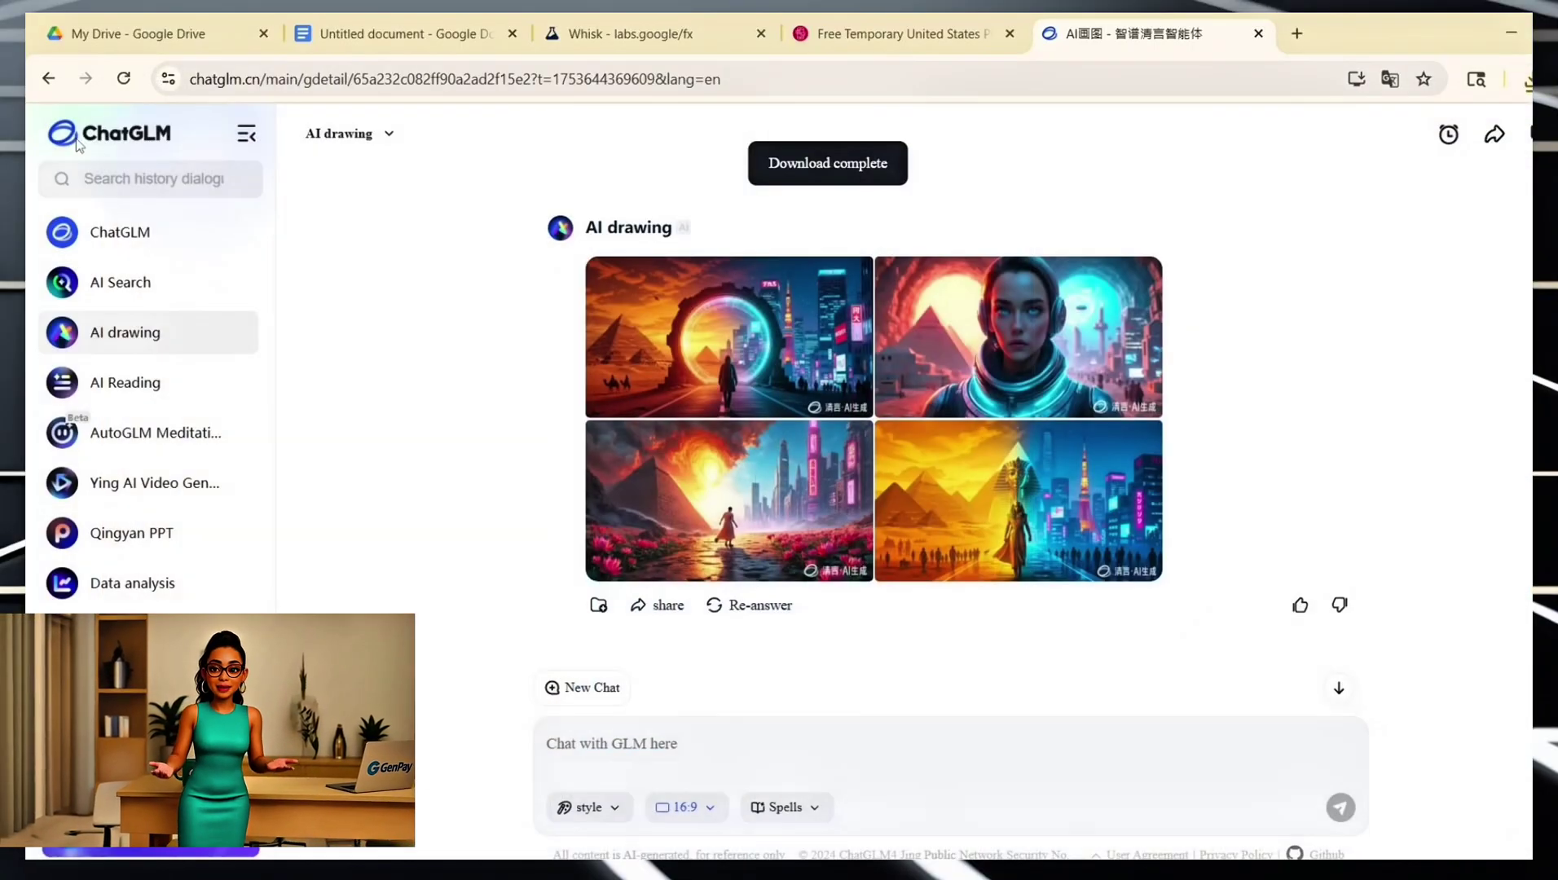
Upload the pyramids-and-neon-city image at 16:9 as the image-to-video starting frame.
scroll(162, 508, down, 1)
click(172, 418)
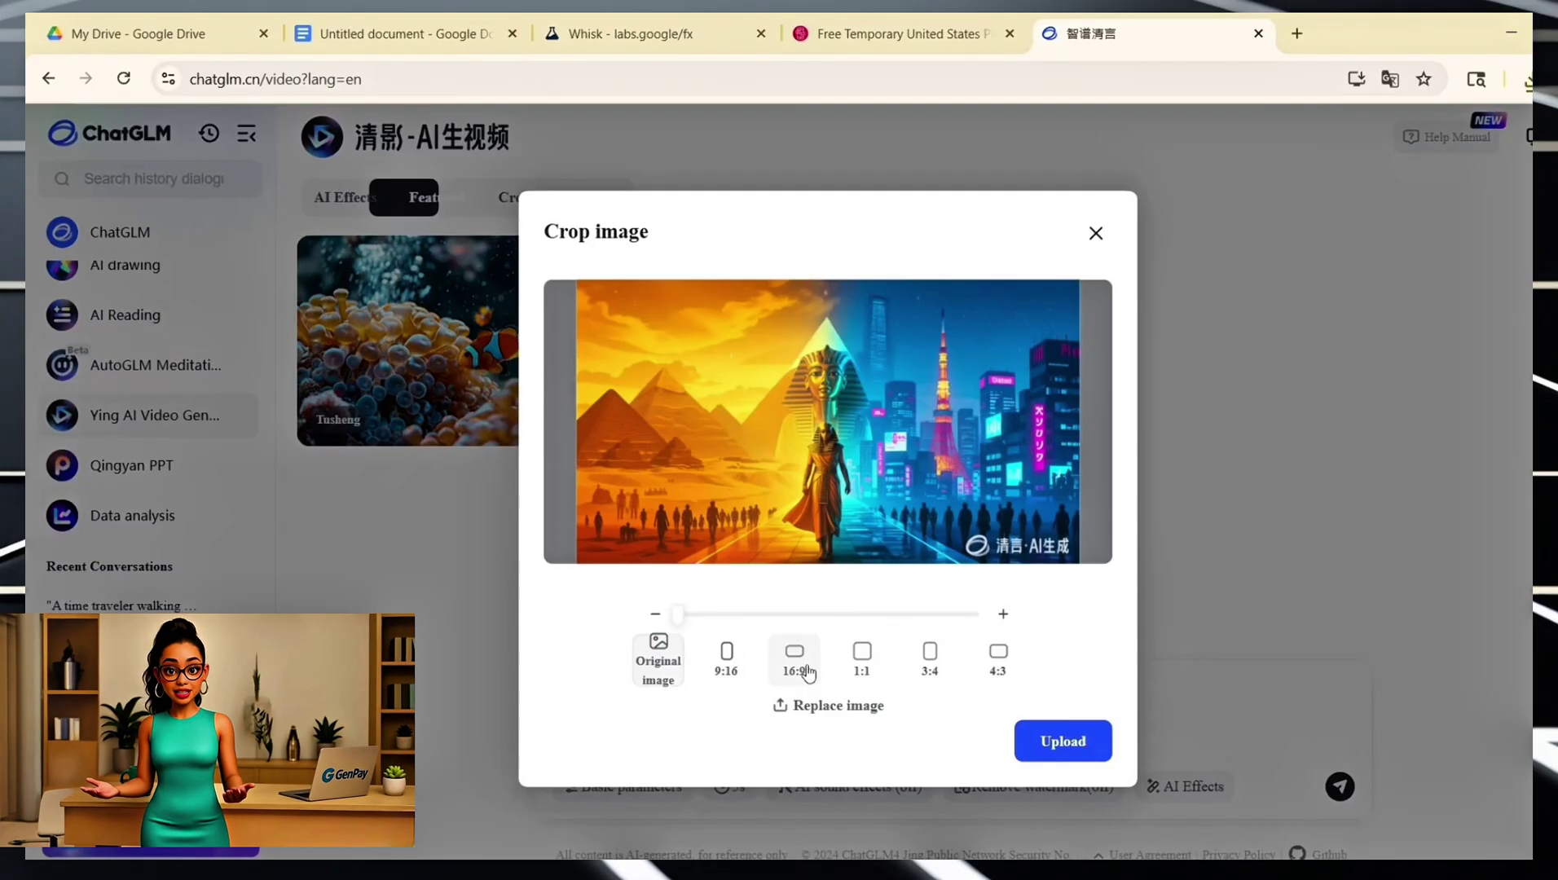
click(1086, 751)
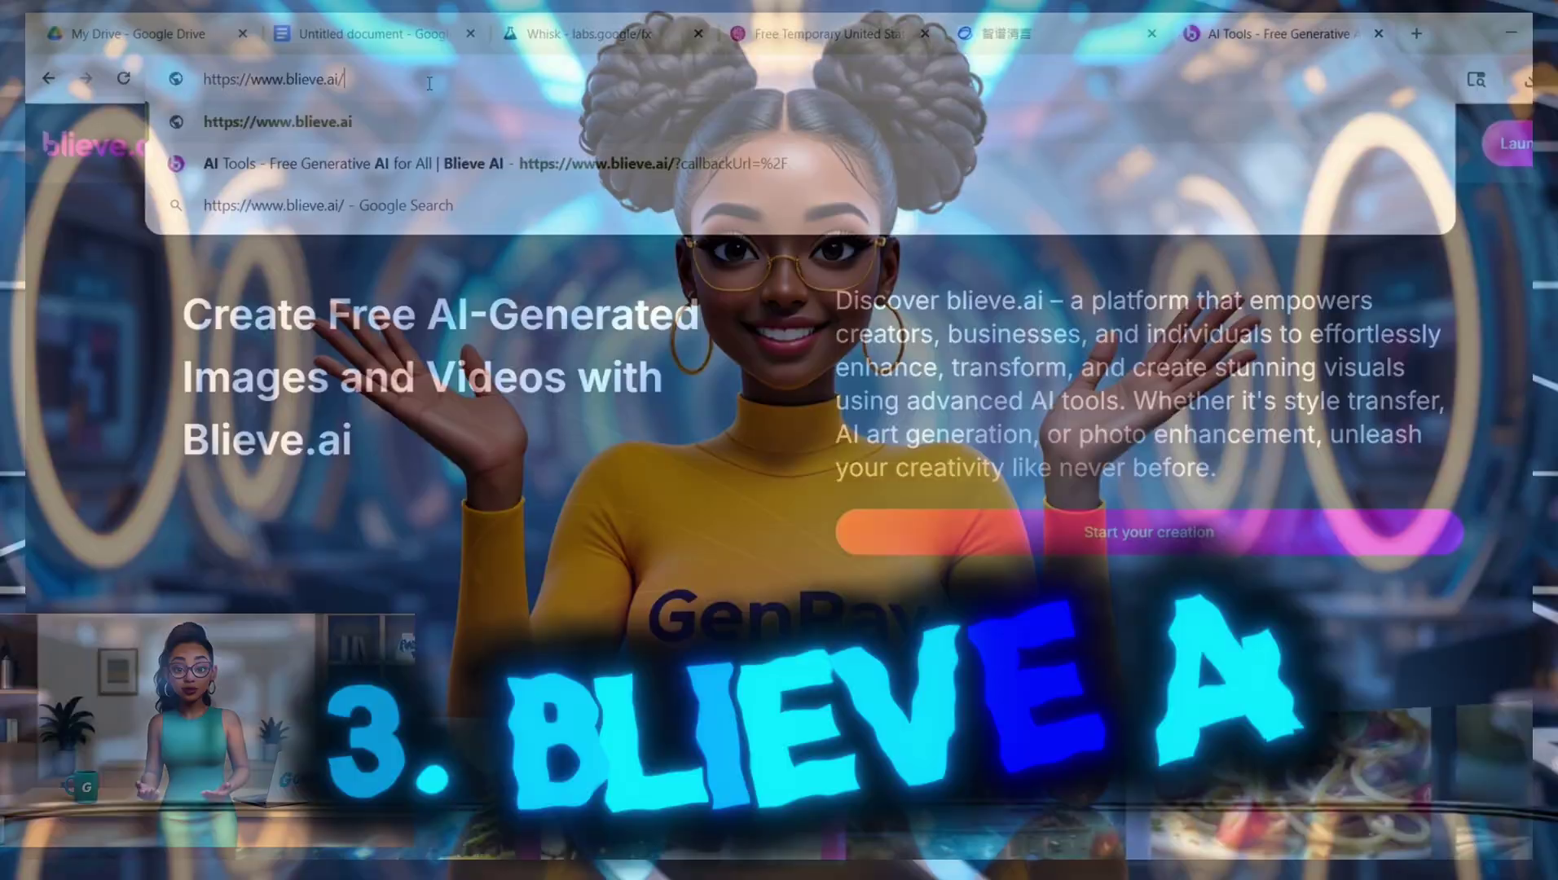
Load Blieve.ai and submit the email sign-up, allowing marketing emails.
key(Return)
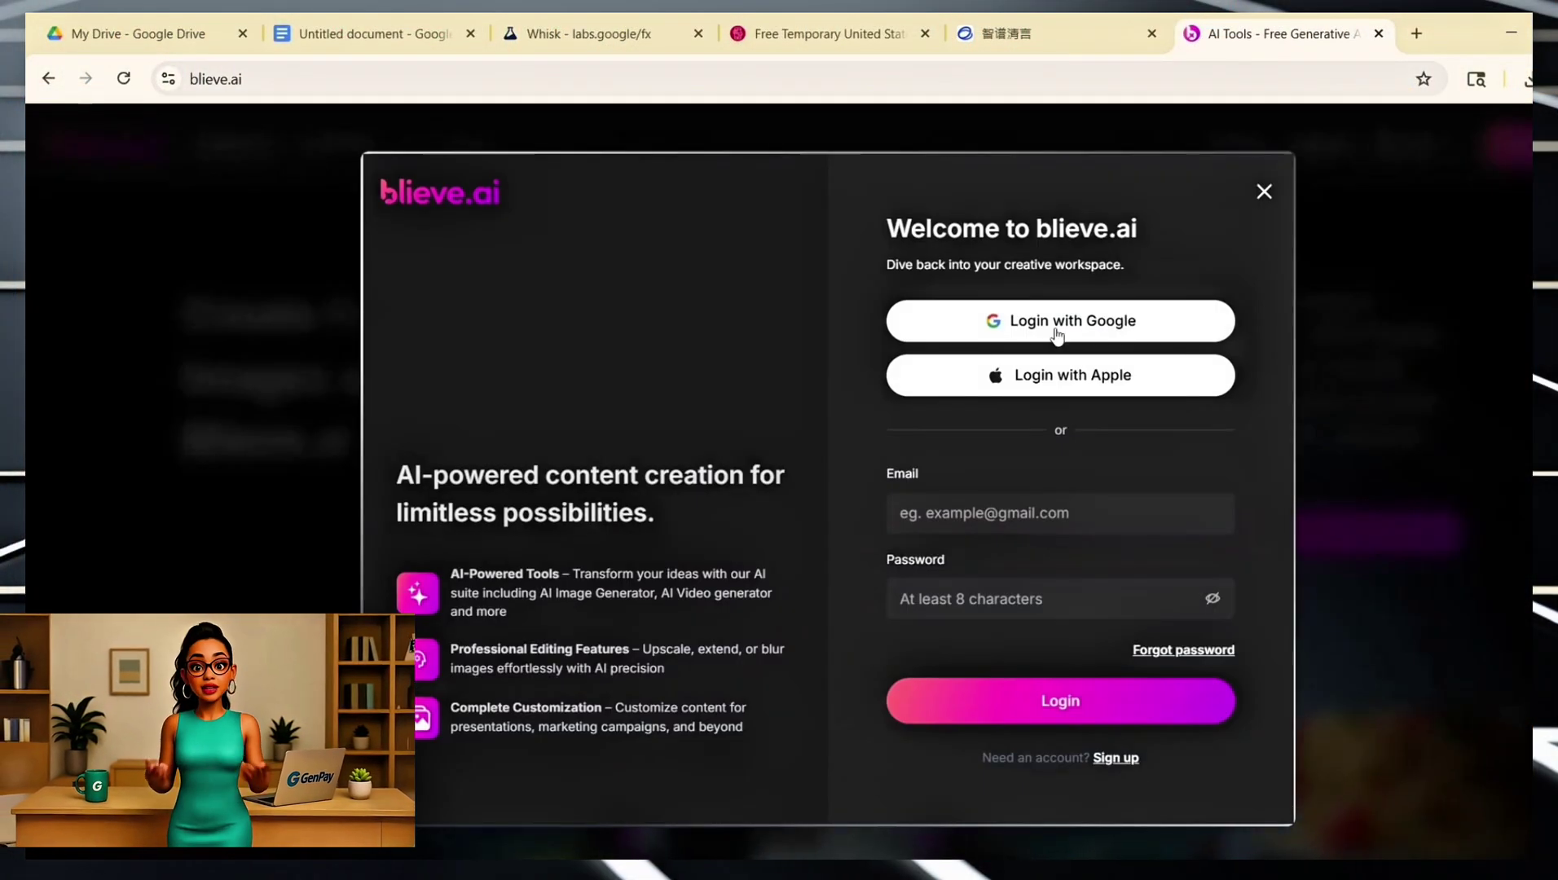
click(1417, 34)
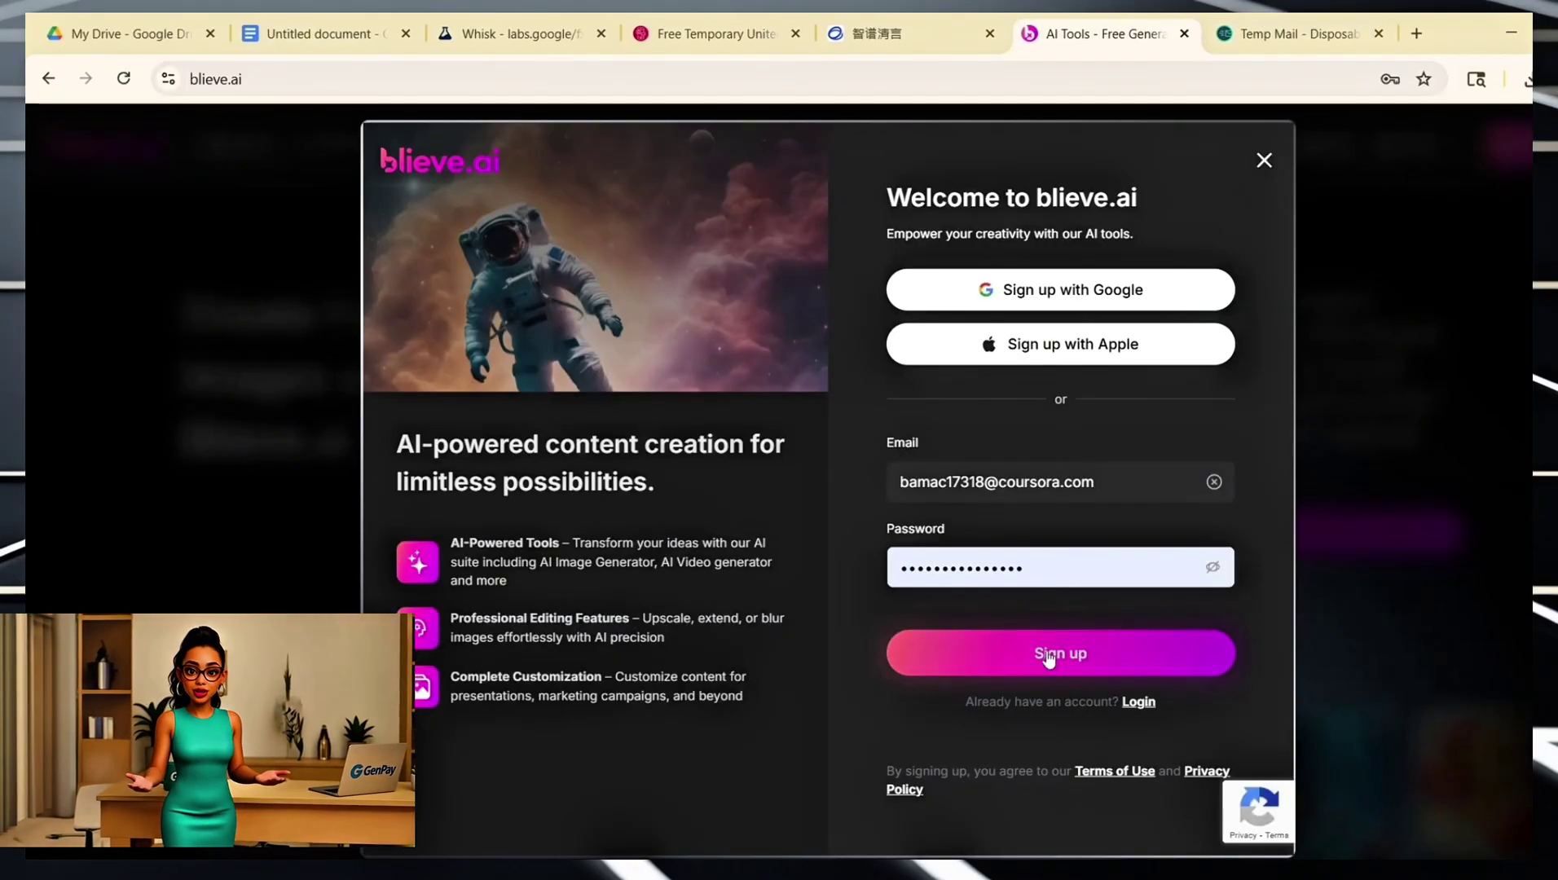
click(1049, 656)
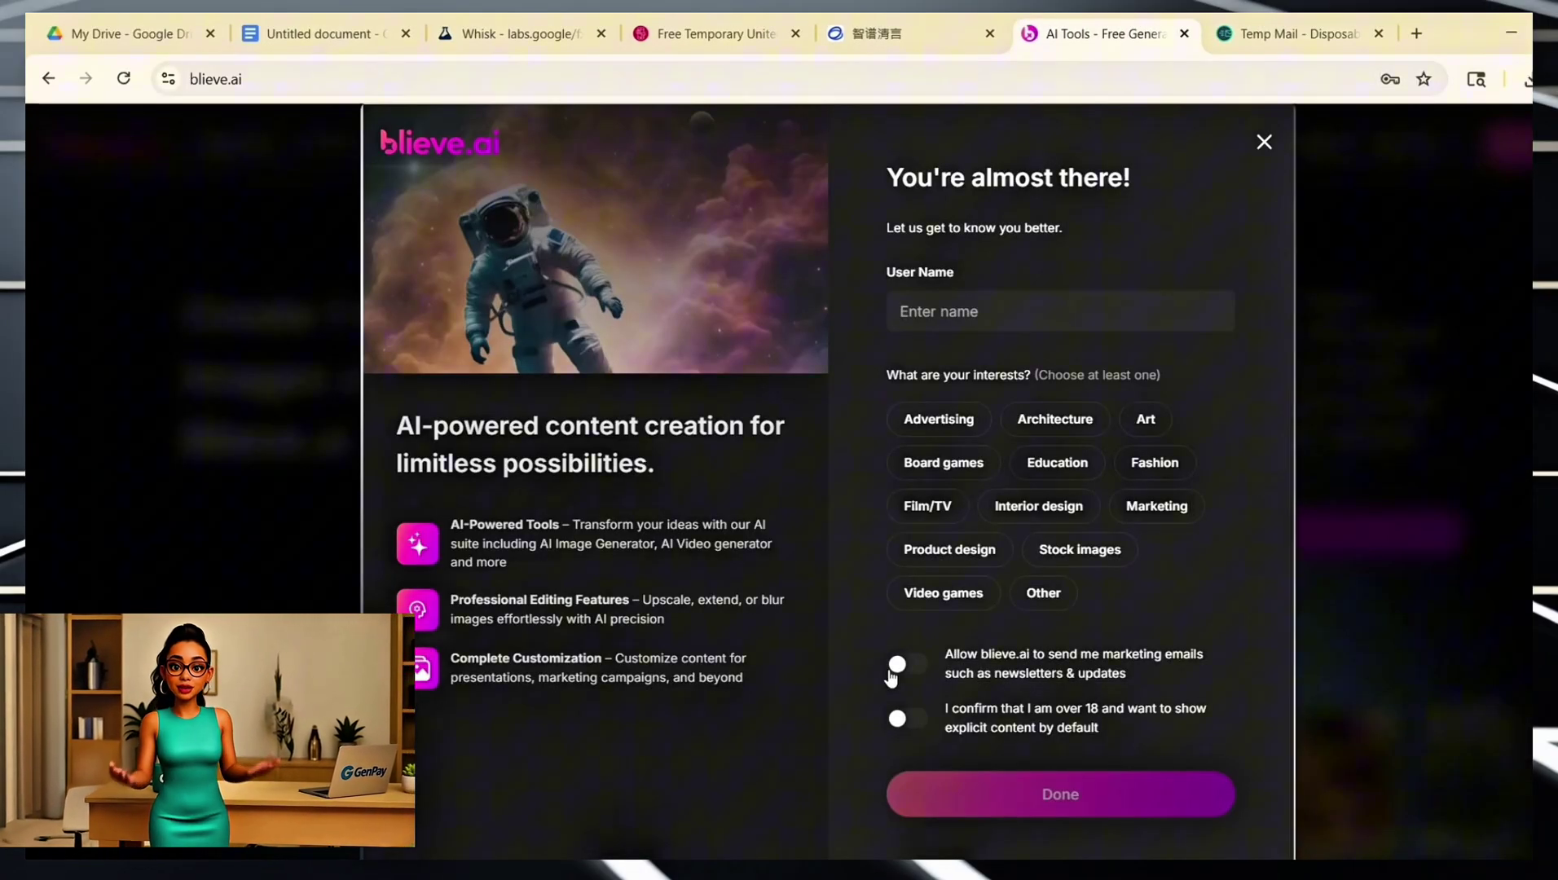
click(897, 665)
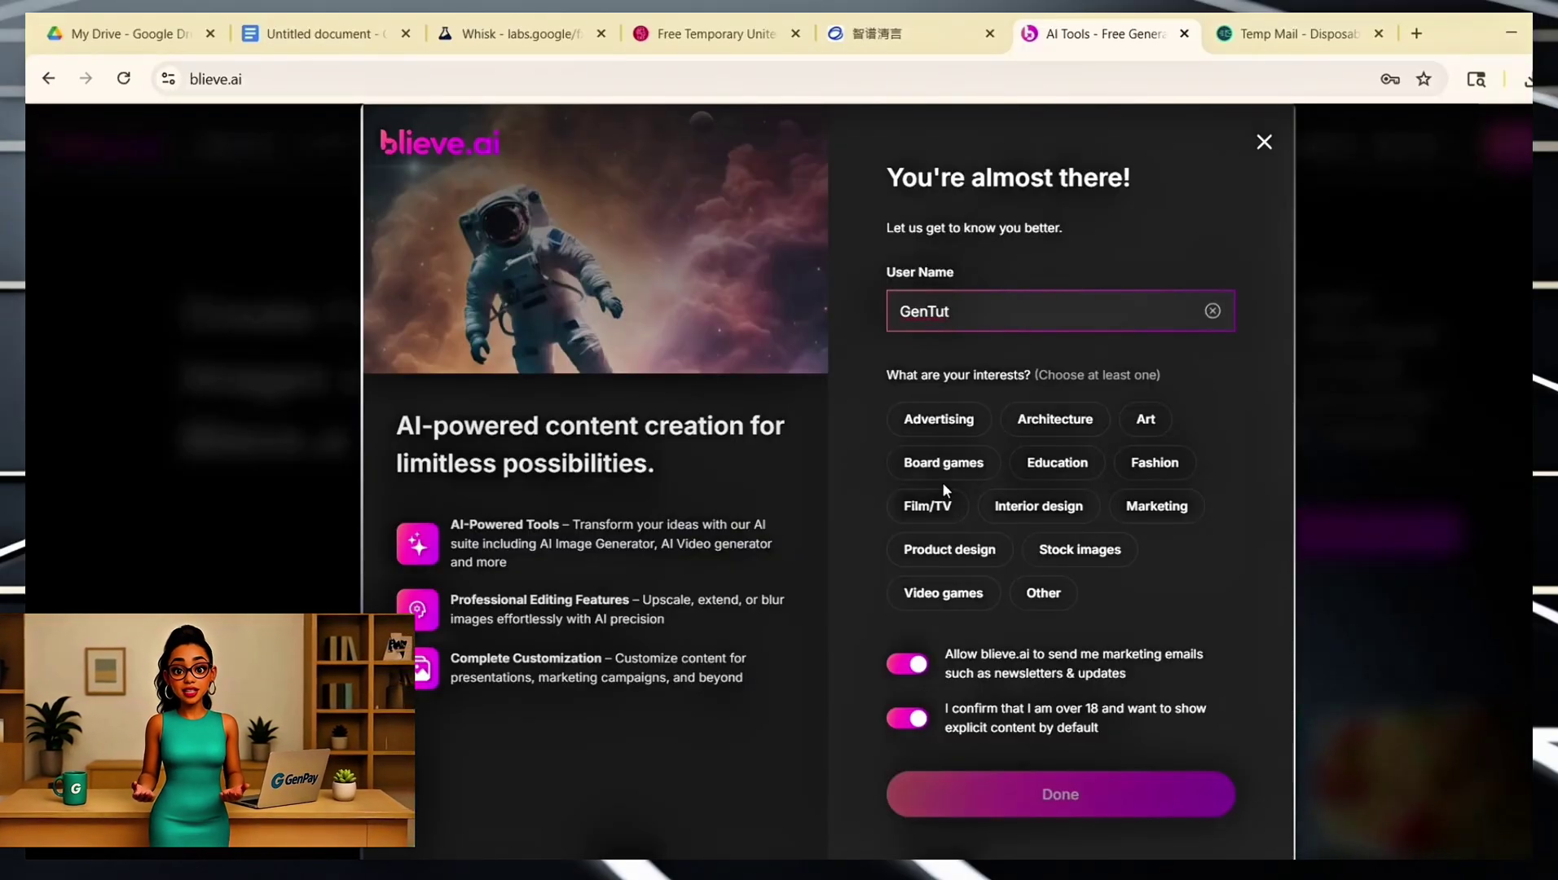
Choose Advertising and Board games as interests and finish the profile setup.
click(935, 424)
click(940, 463)
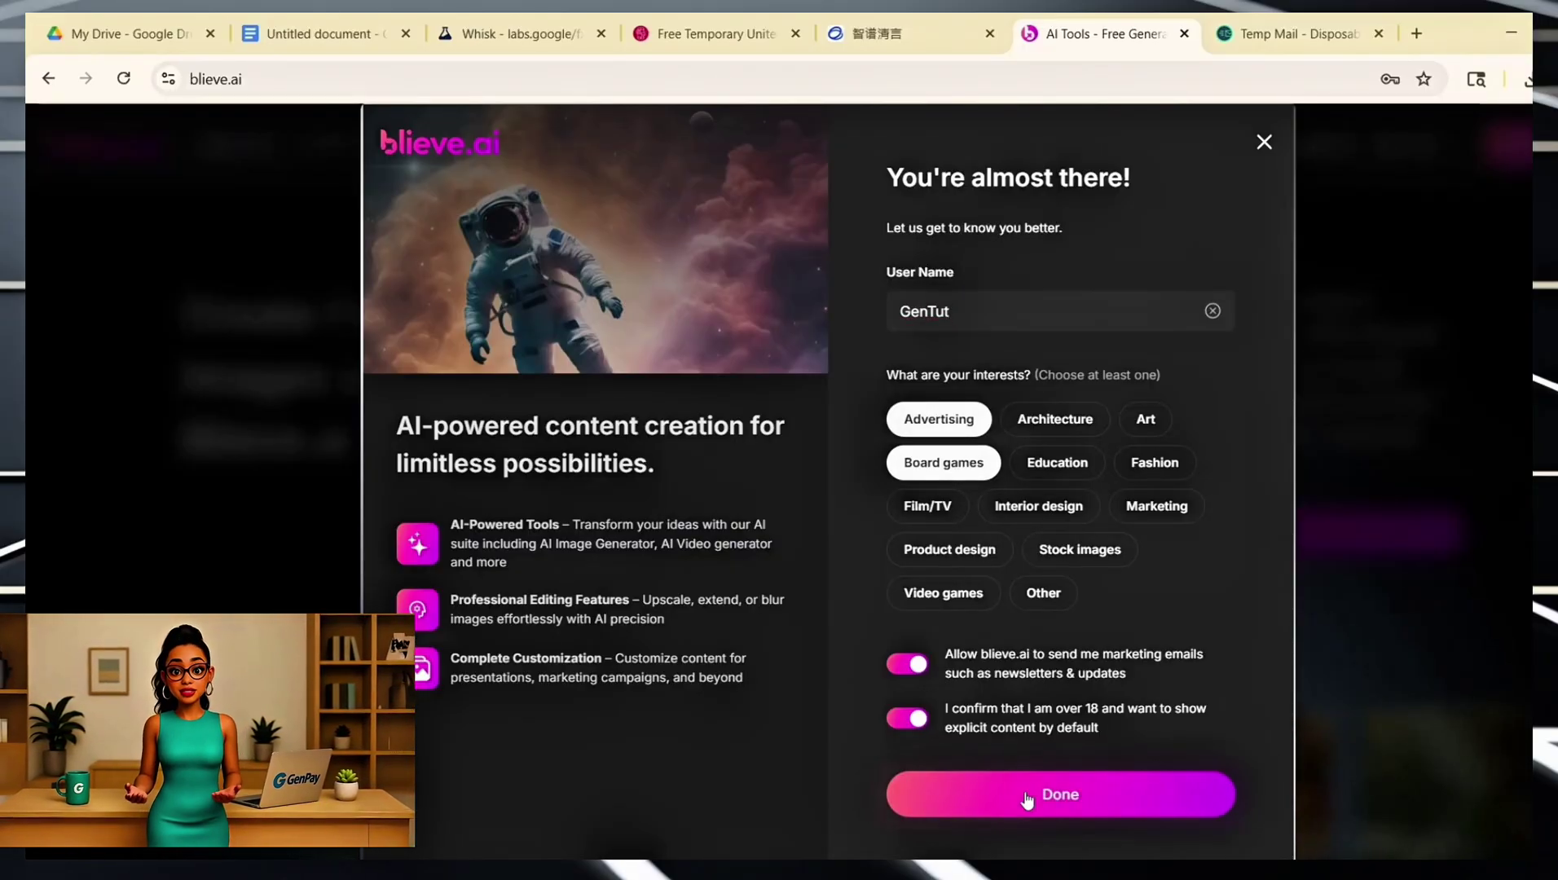
click(1026, 795)
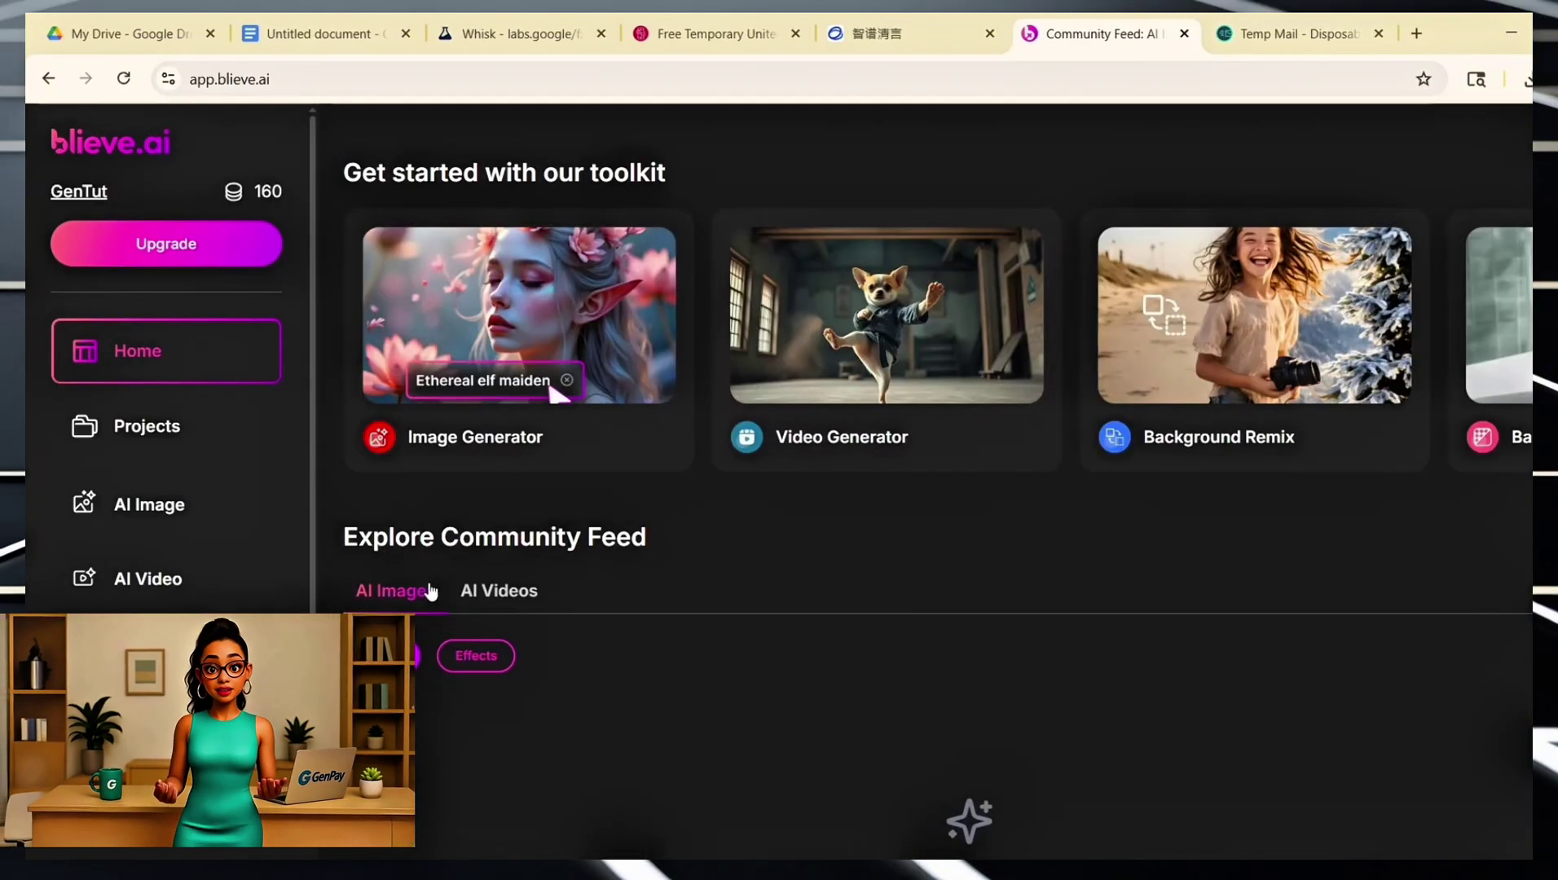
Open Blieve.ai's video generator with the lone traveler prompt.
scroll(184, 484, down, 1)
click(887, 326)
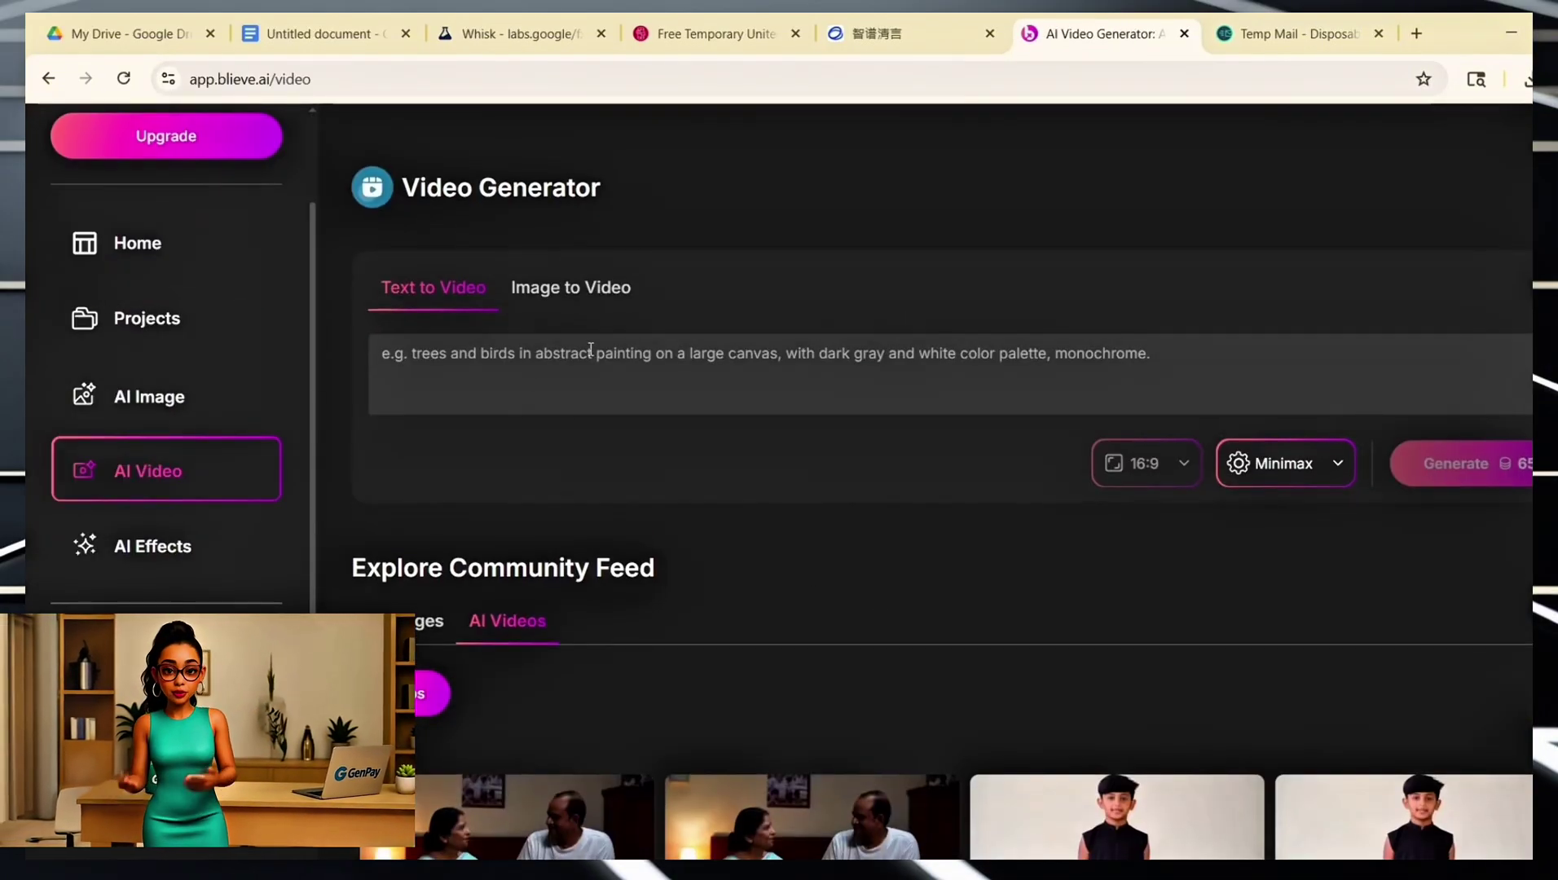
text(A lone traveler walking through a foggy mountain pass at dawn, birds flying overhead, soft wind moving the trees.)
Generate the traveler video with the Minimax model and download the cat bakery video.
click(1286, 463)
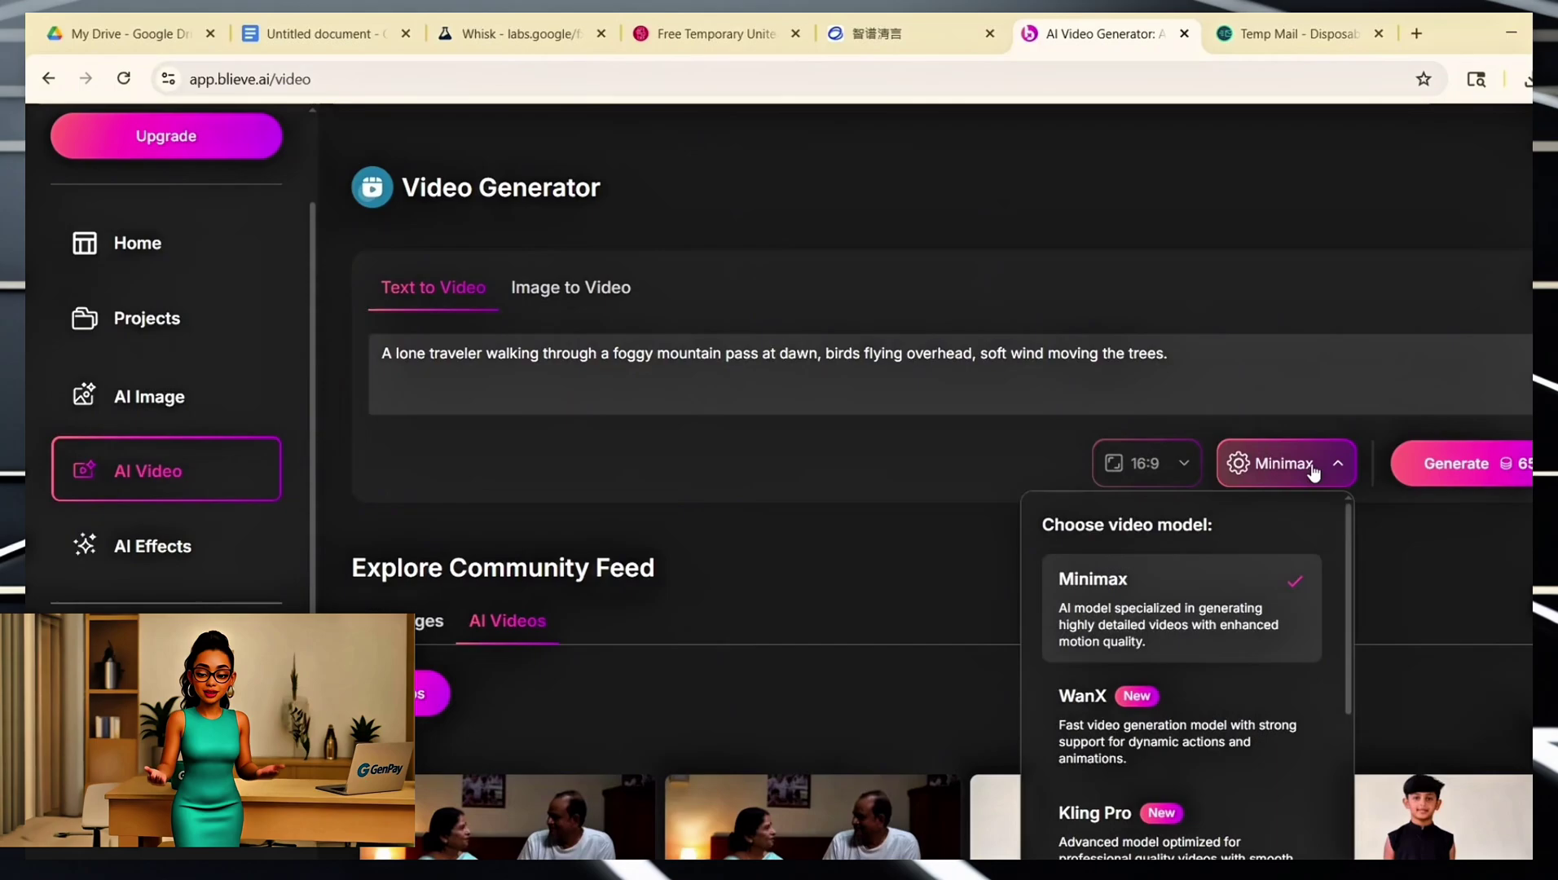
scroll(1217, 597, down, 3)
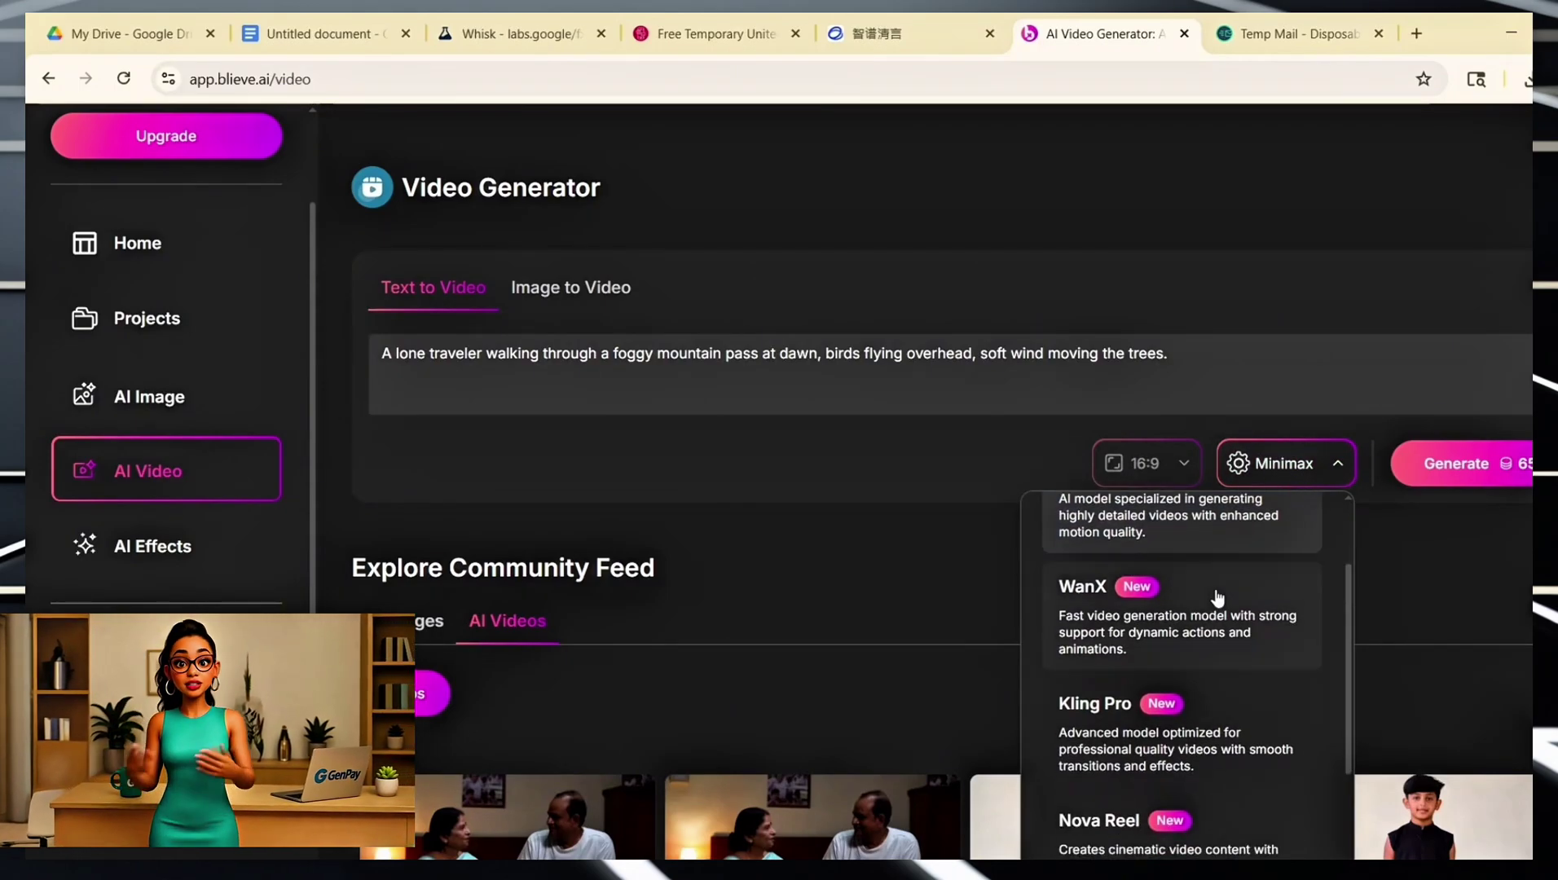
scroll(1217, 597, down, 1)
click(1169, 583)
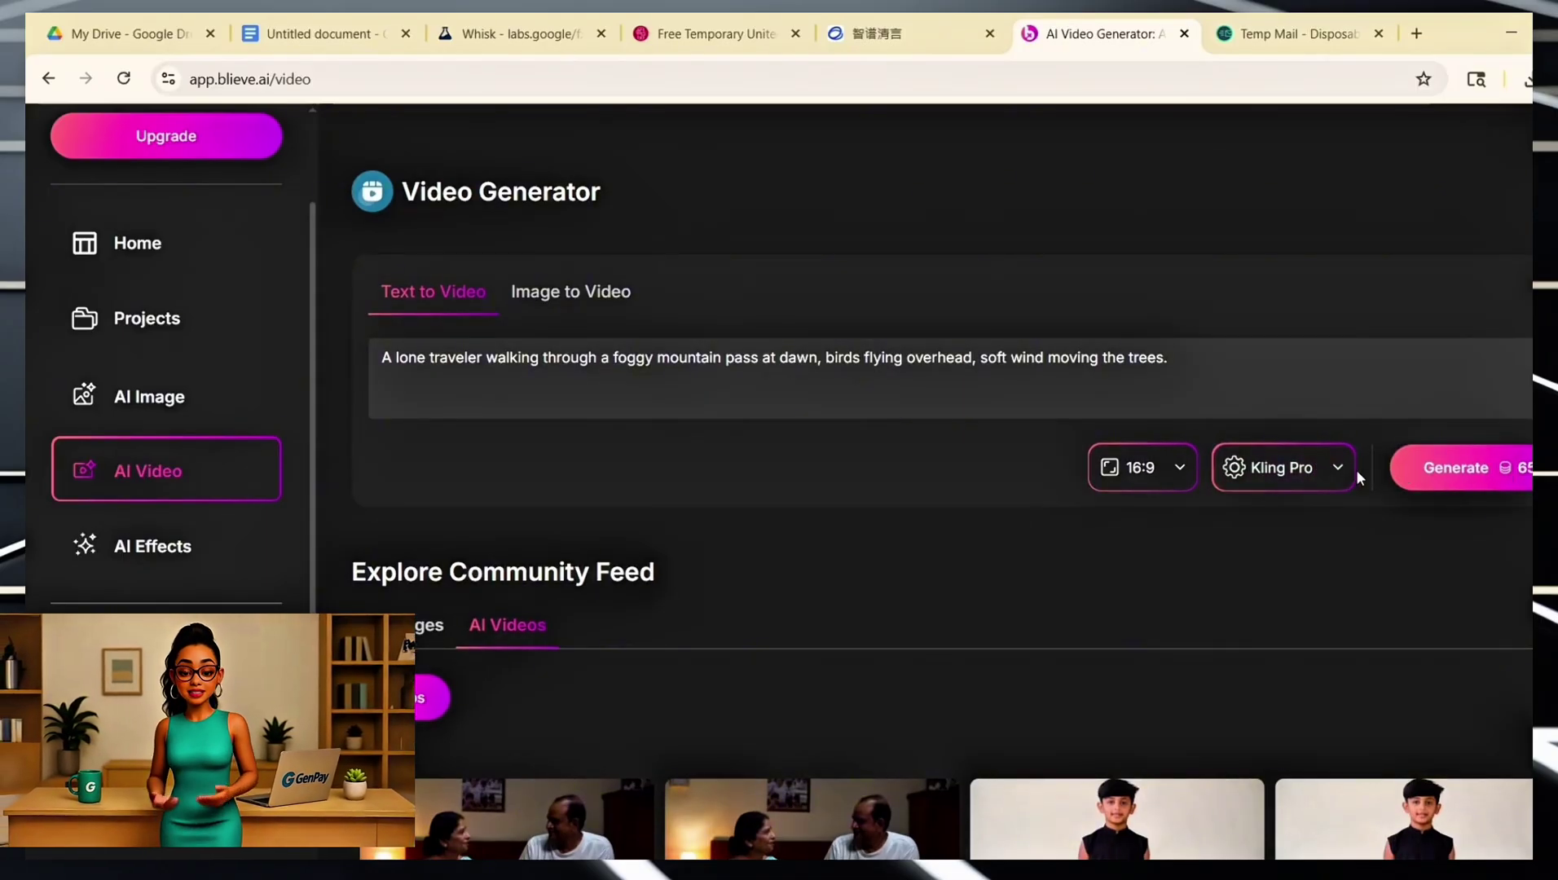
click(1279, 483)
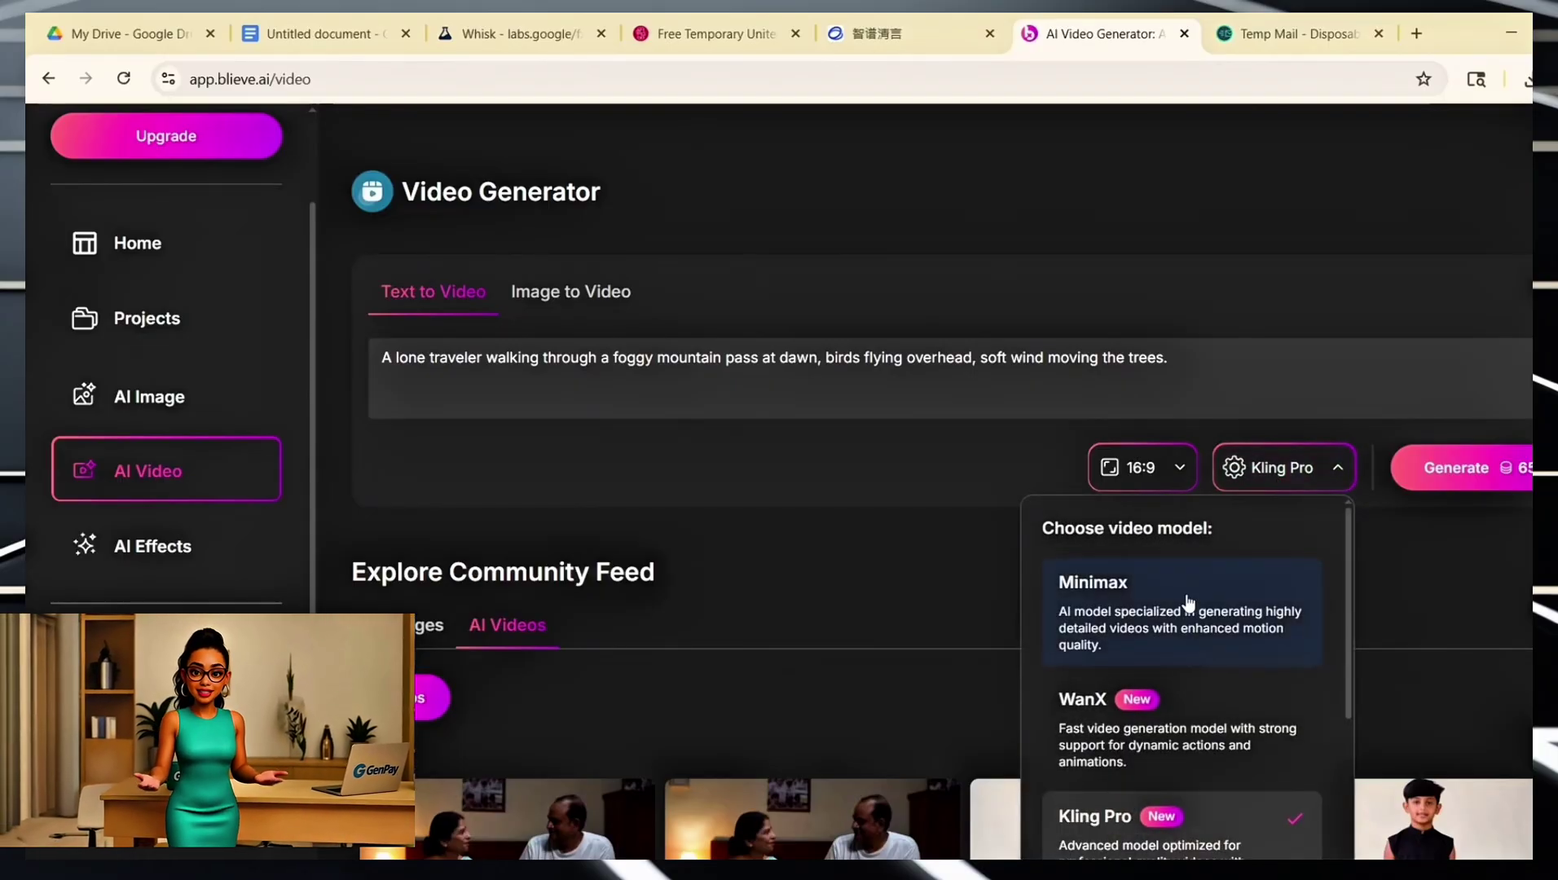
click(1186, 599)
click(1455, 469)
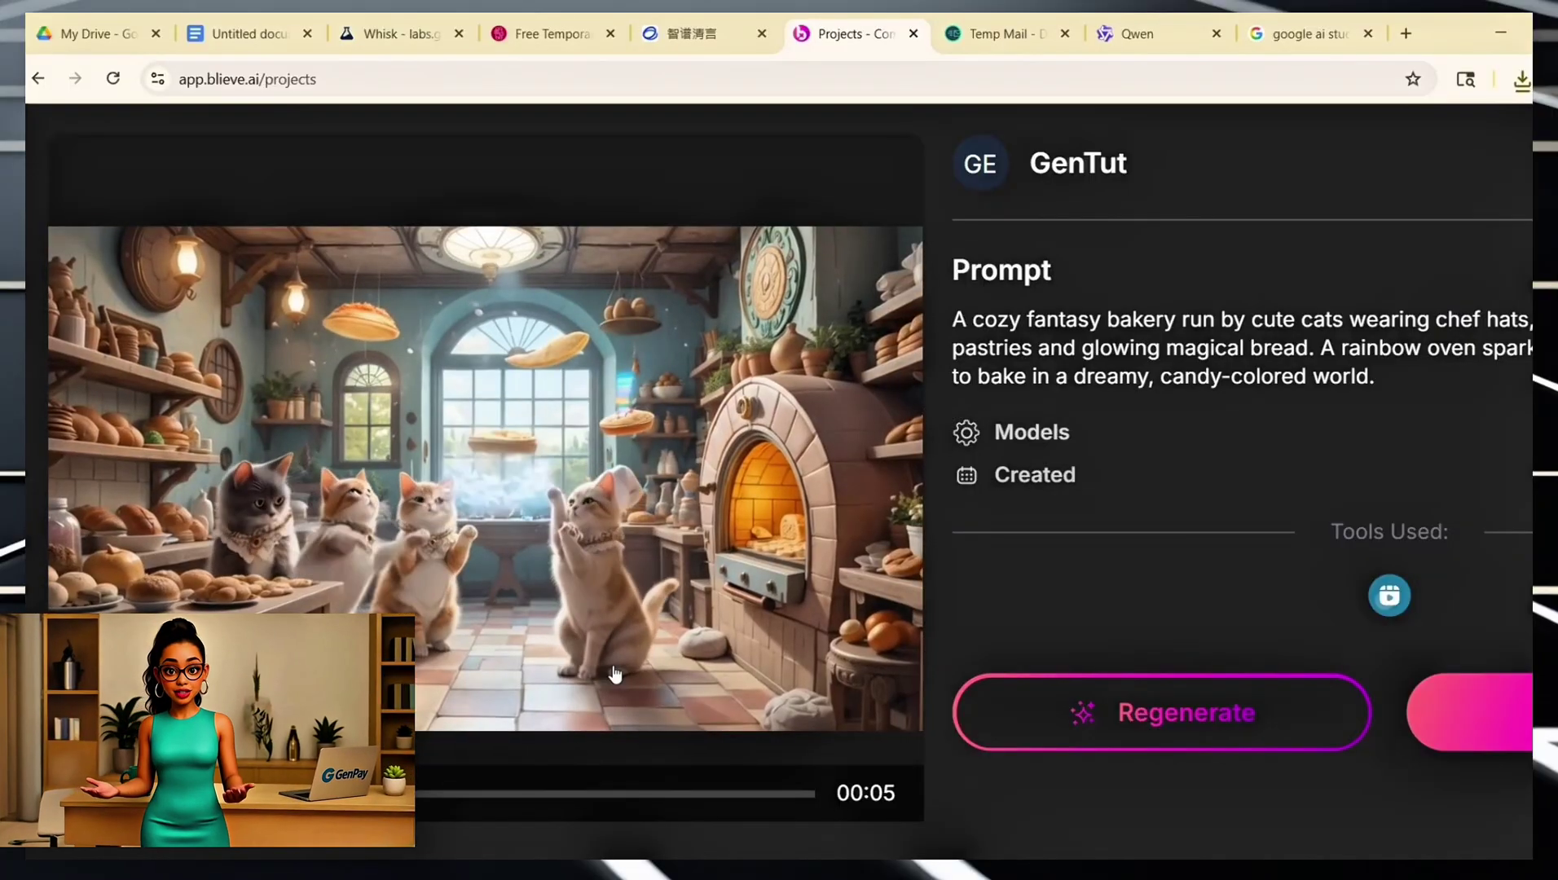
click(1467, 711)
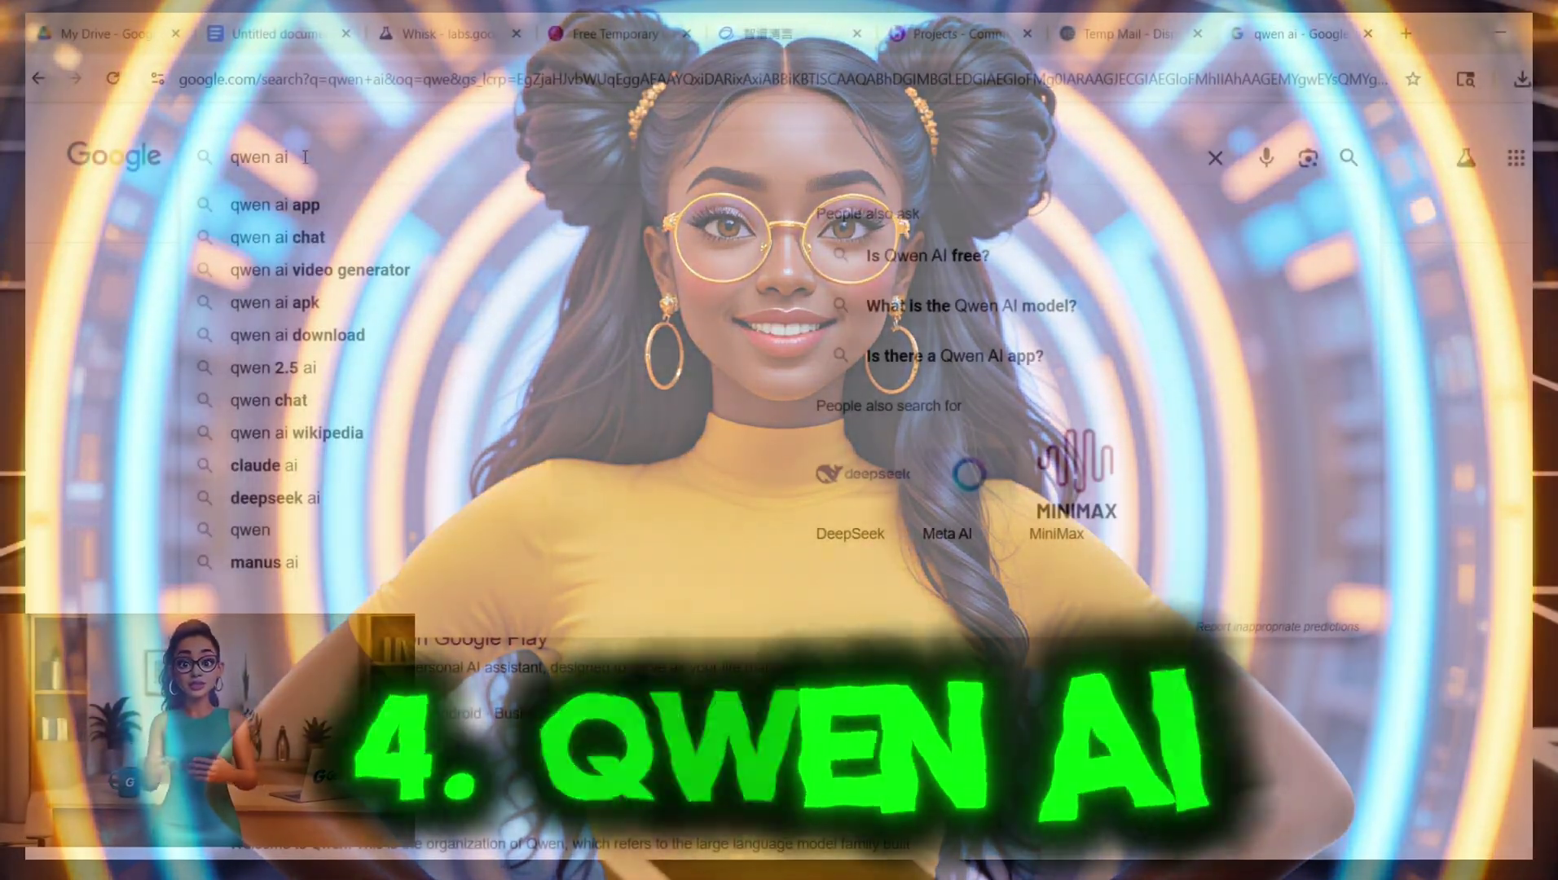
Search Google for qwen ai and open the Qwen AI result at chat.qwen.ai.
key(Return)
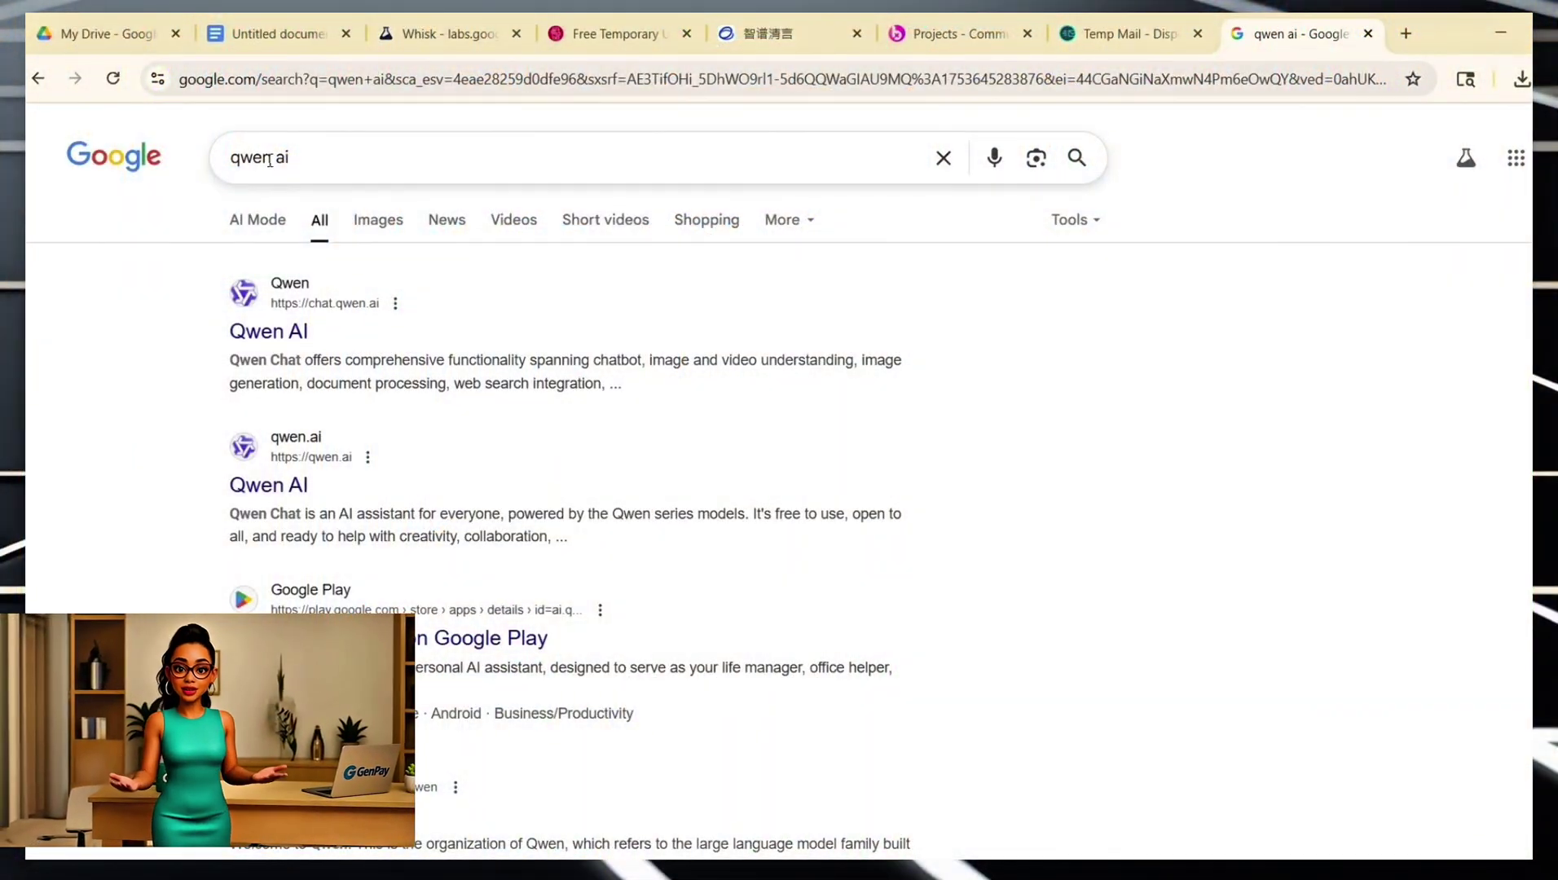
click(269, 331)
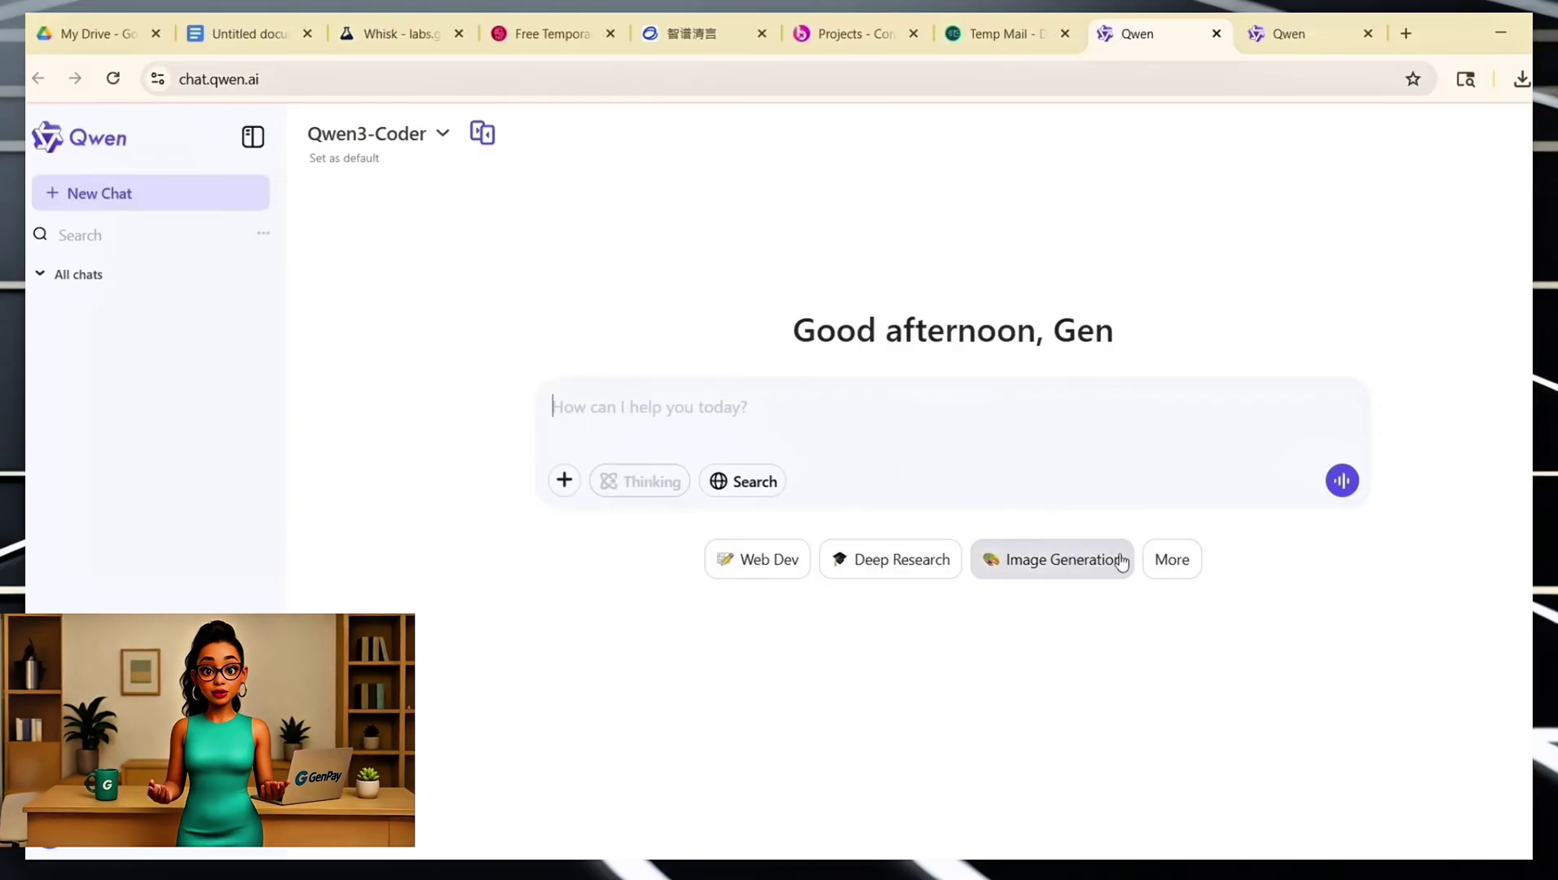
Switch Qwen Chat to Video Generation and send the melting ice cream cone surfers prompt.
click(1173, 559)
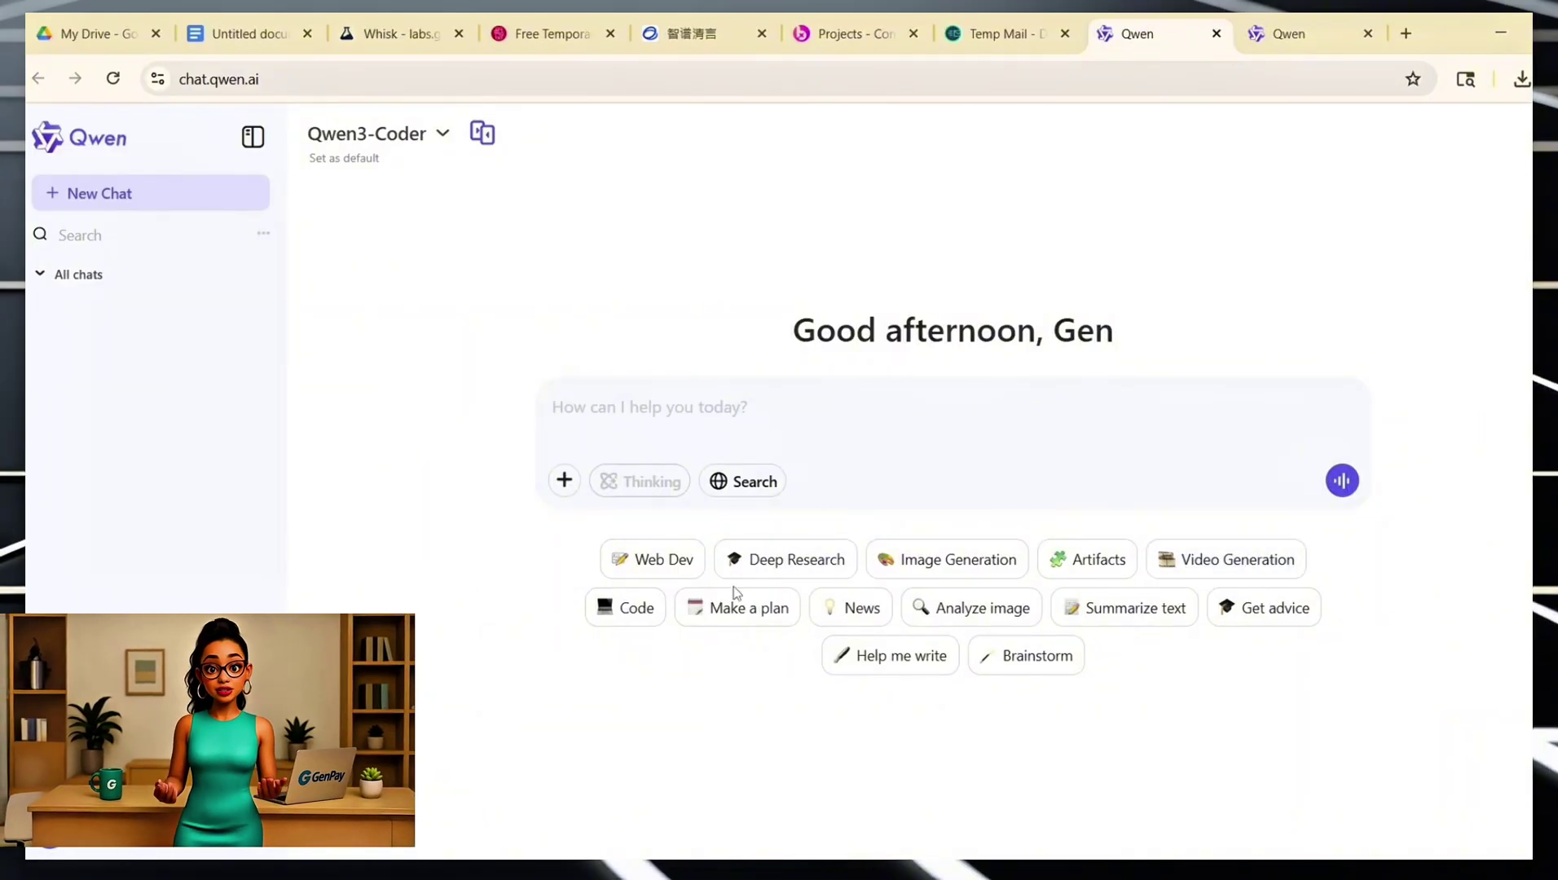
click(1262, 569)
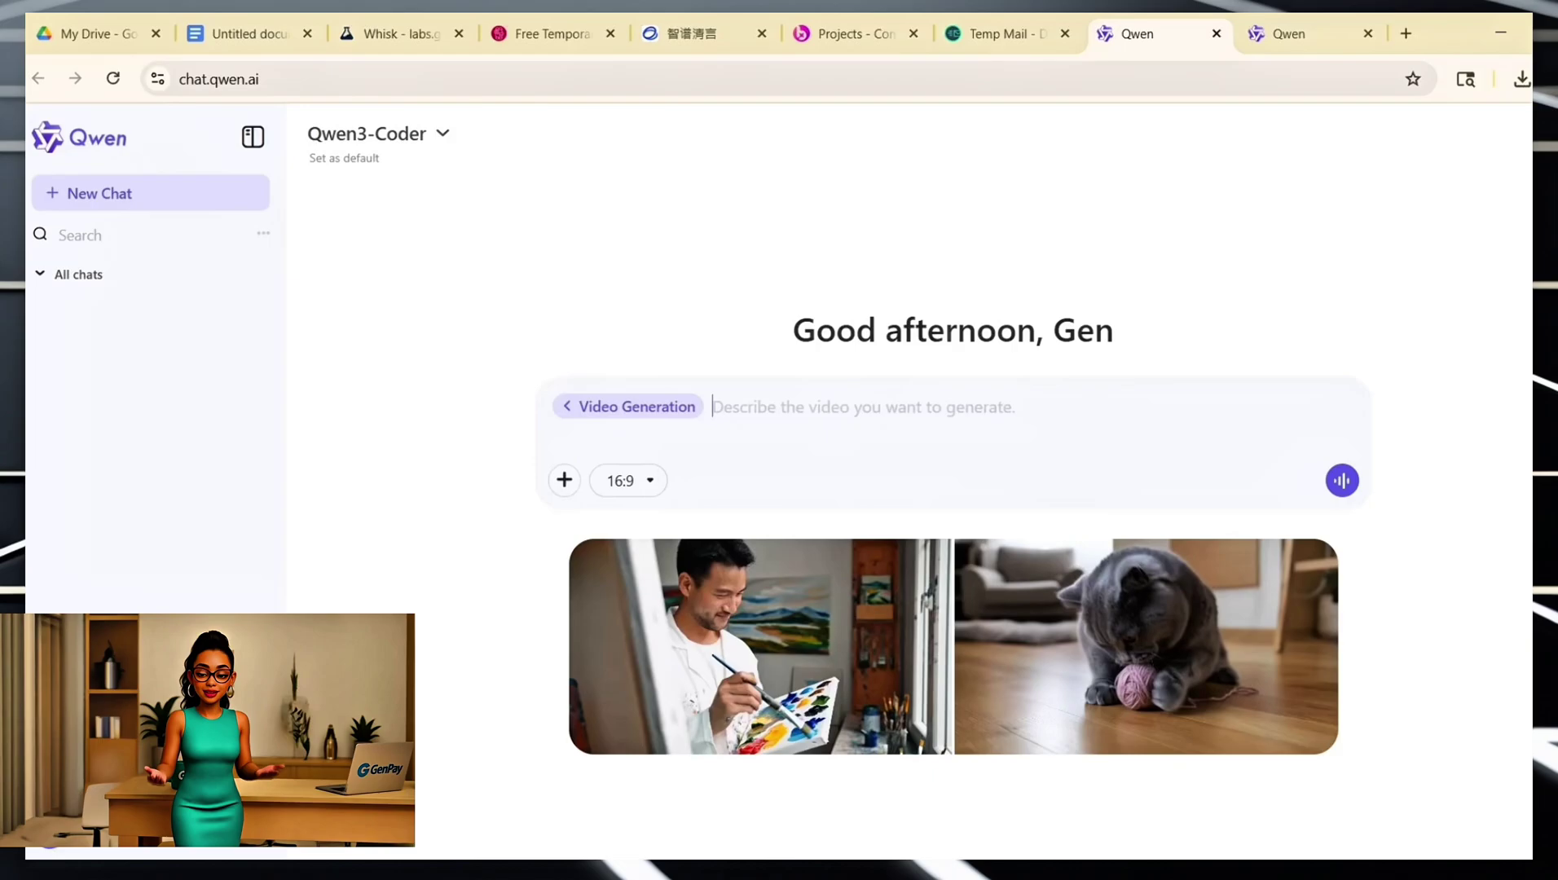
text(A melting ice cream cone on a beach with tiny people surfing on the dripping chocolate)
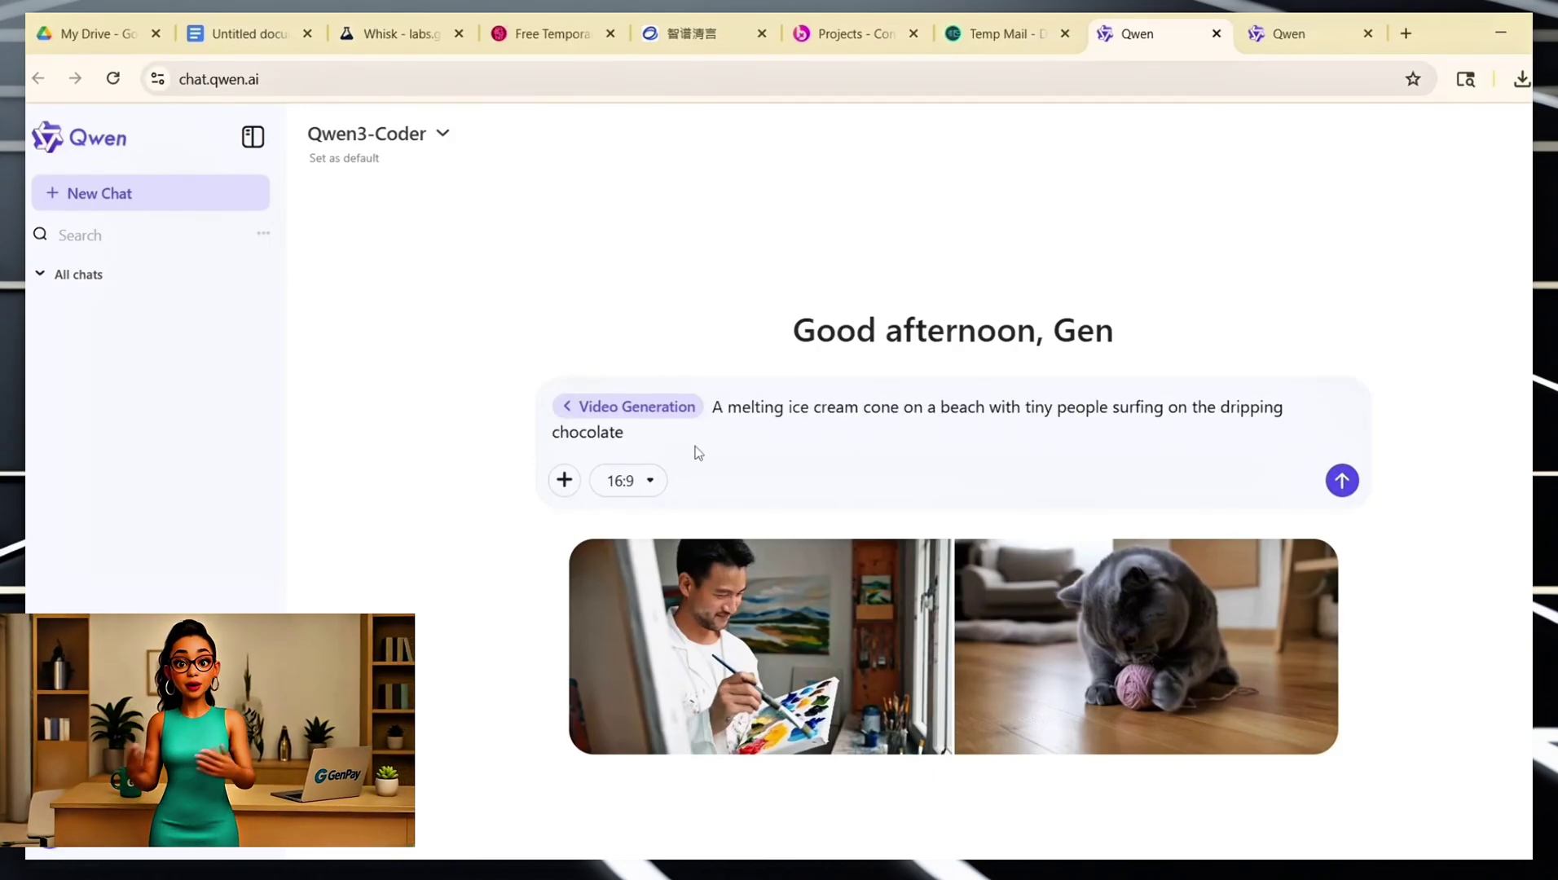
click(563, 482)
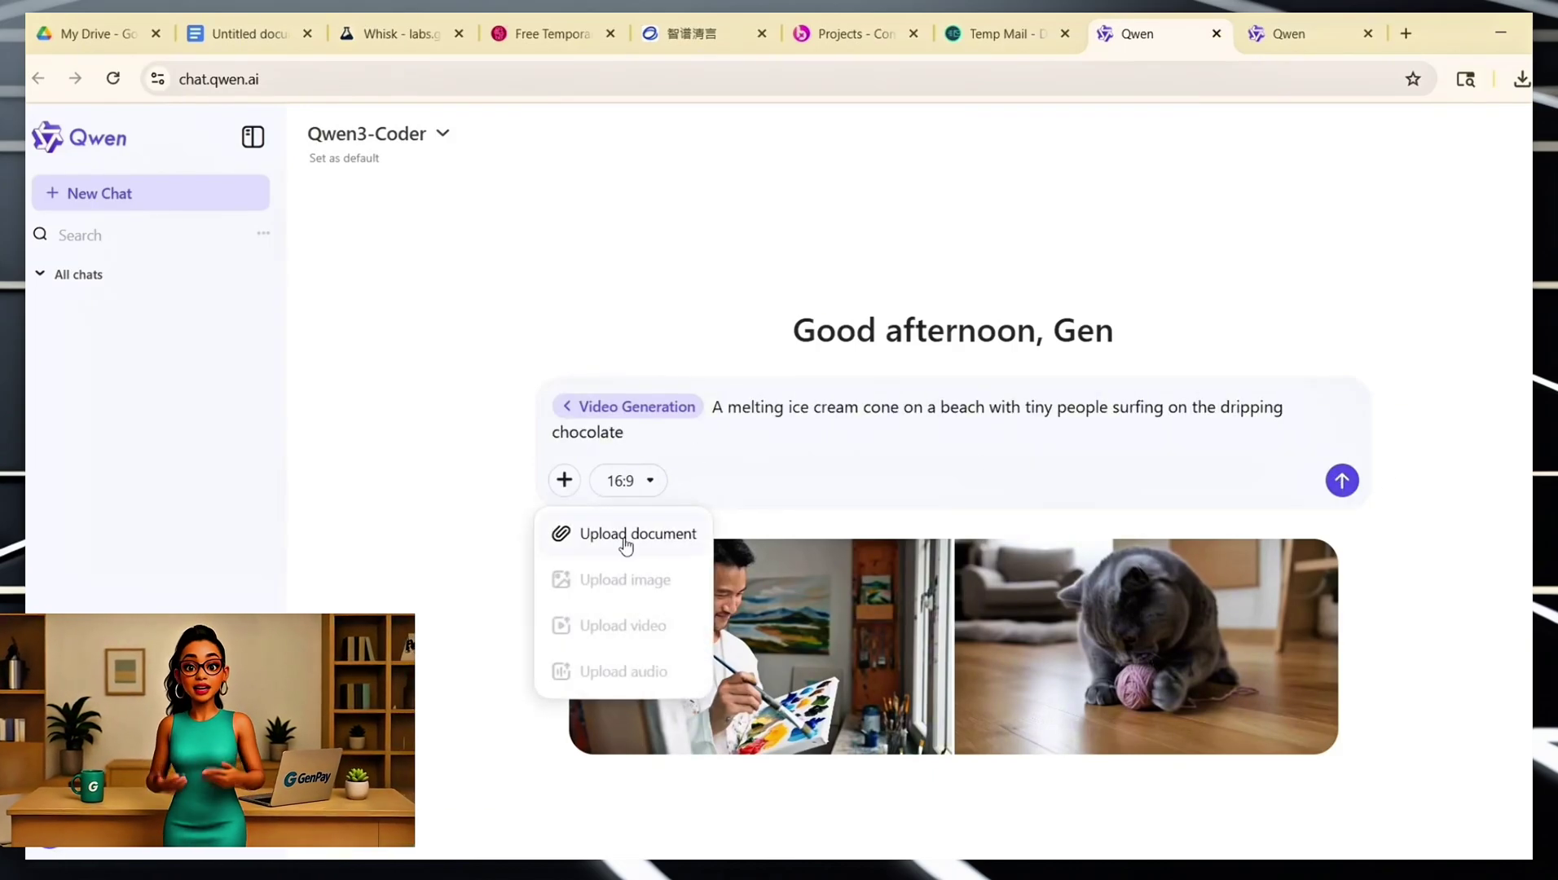
click(748, 478)
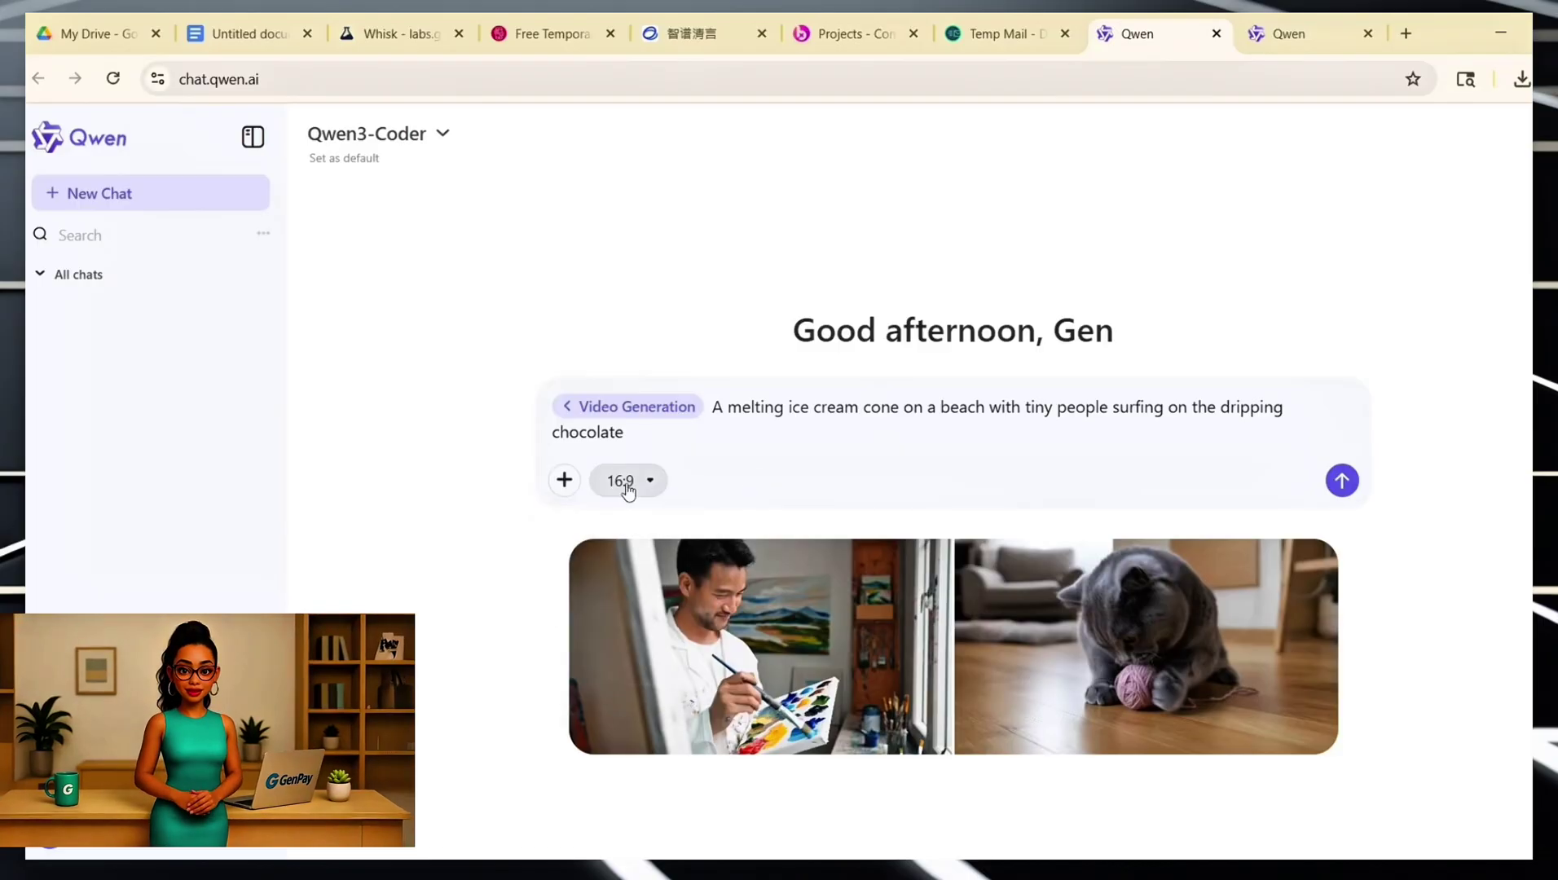
key(Return)
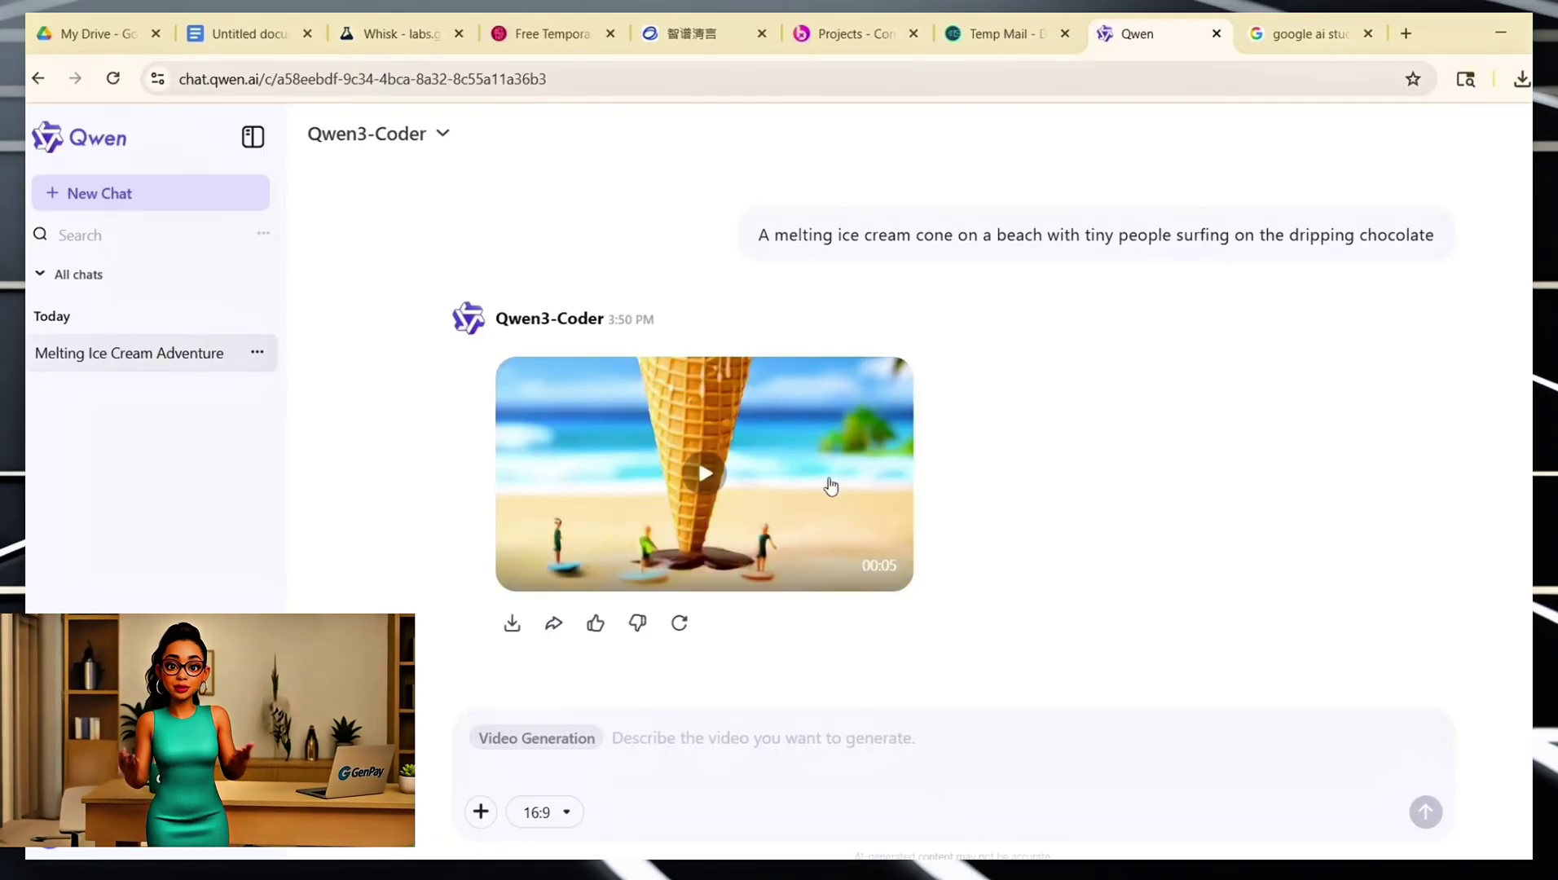
Play the melting ice cream video in the large viewer.
click(708, 477)
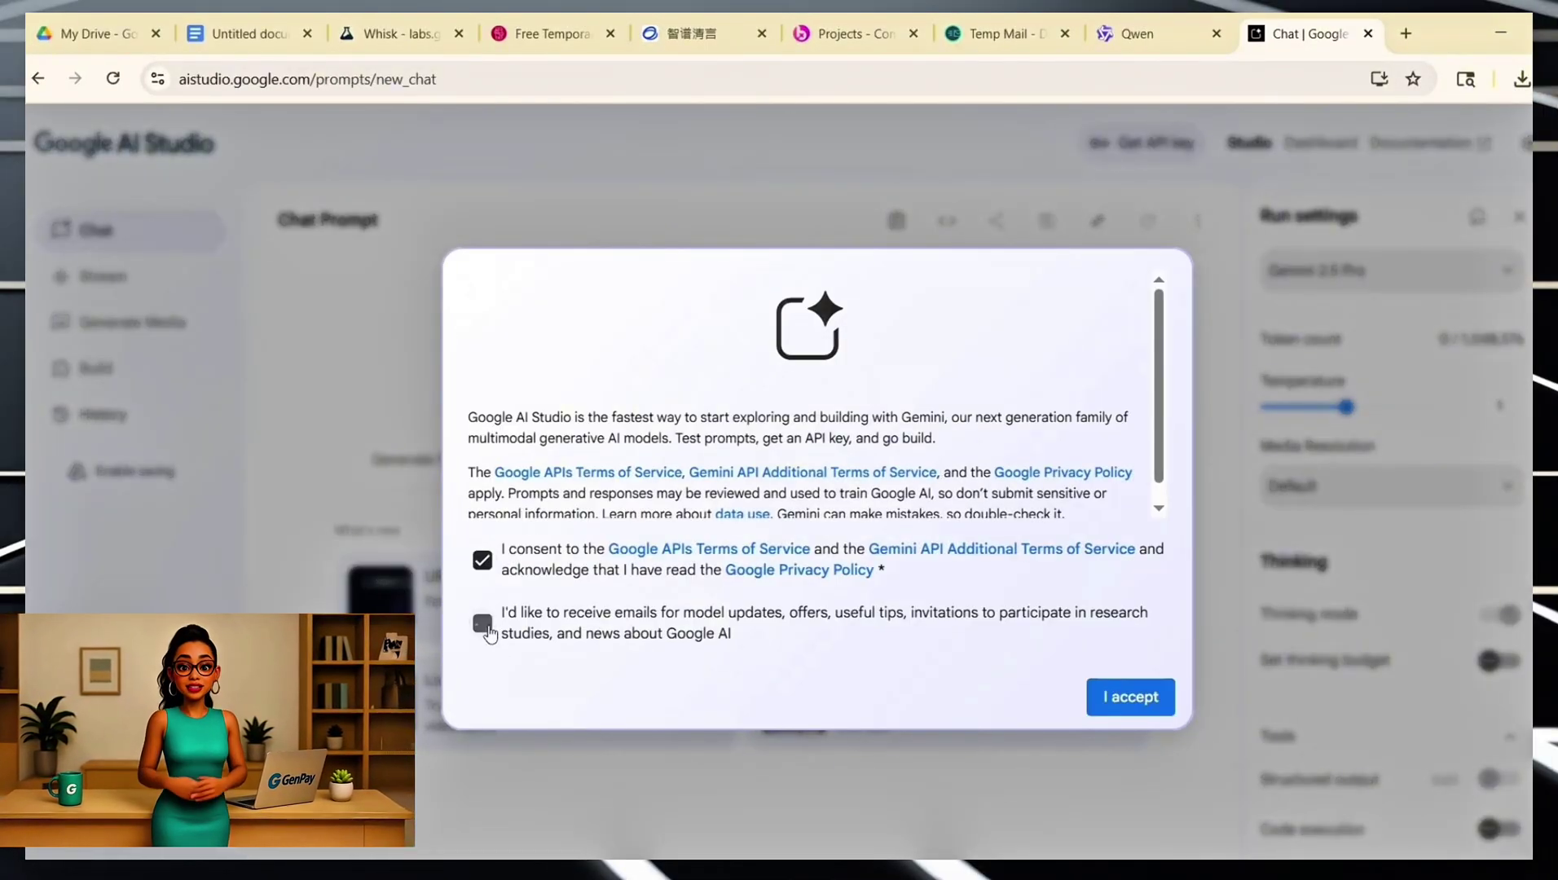
Accept the Google AI Studio terms to start using it.
click(1132, 699)
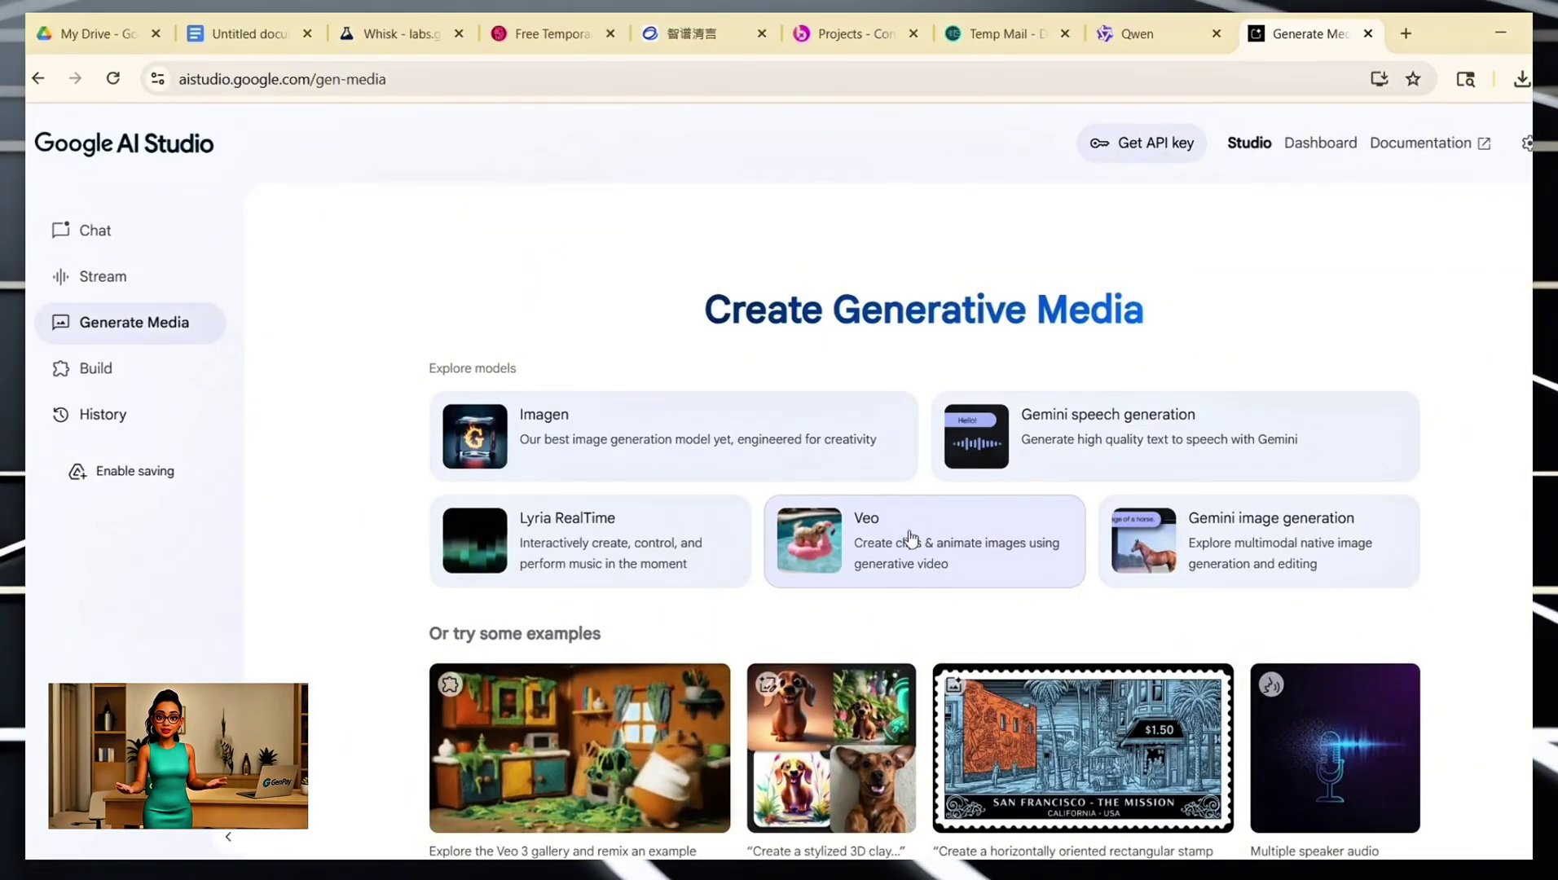
In Veo, paste the mysterious desert door prompt, keep Veo 2 as the model, and run it.
click(948, 544)
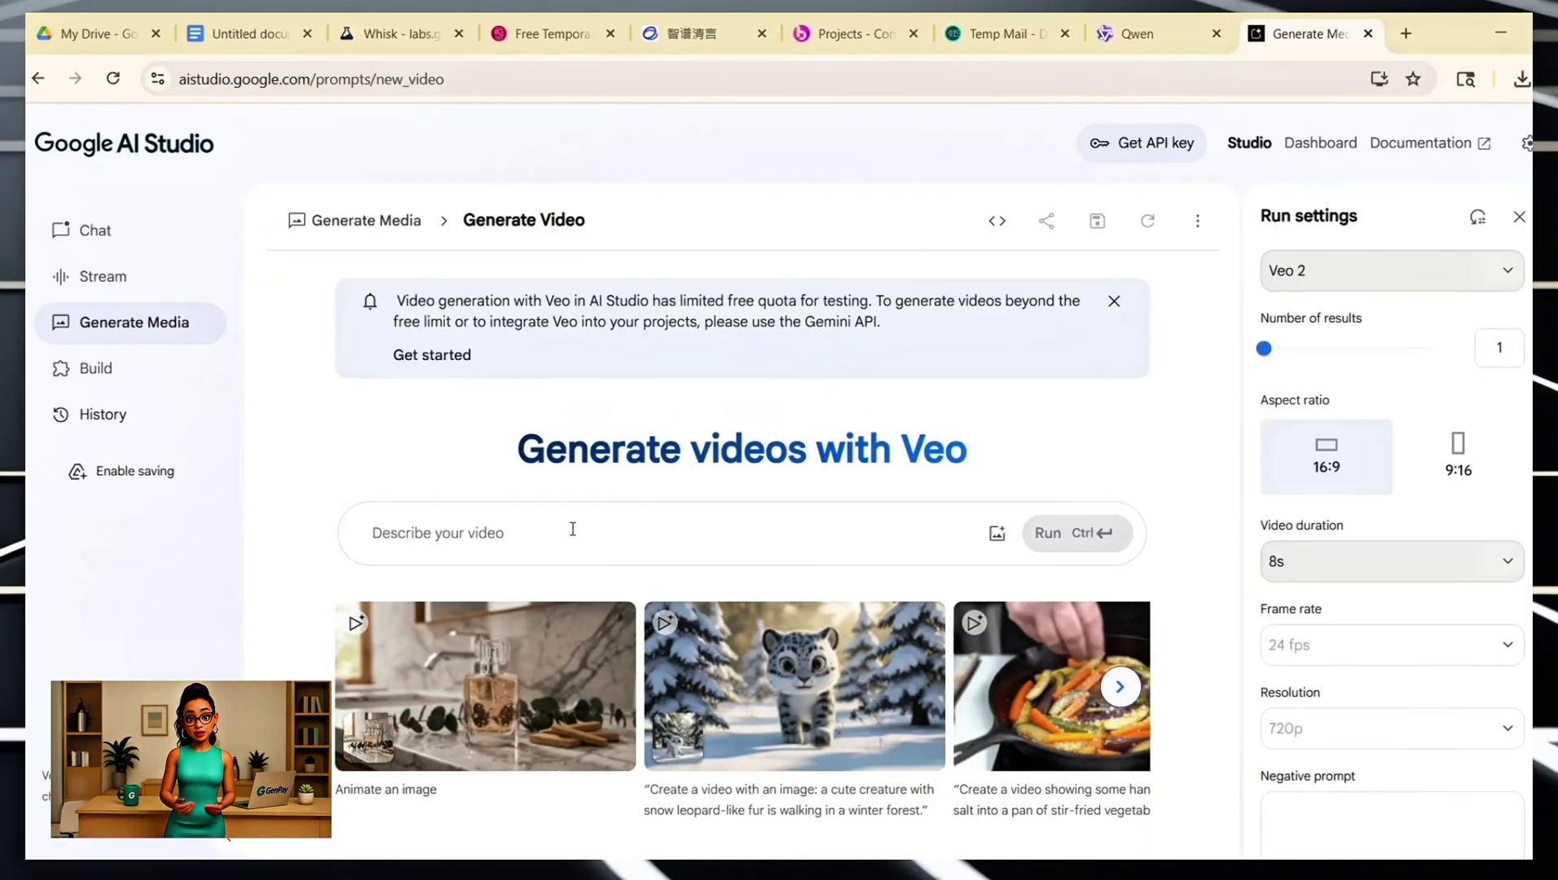
click(470, 531)
text(A mysterious door appears in the middle of a desert. The sky turns purple and sand swirls gently in the wind.)
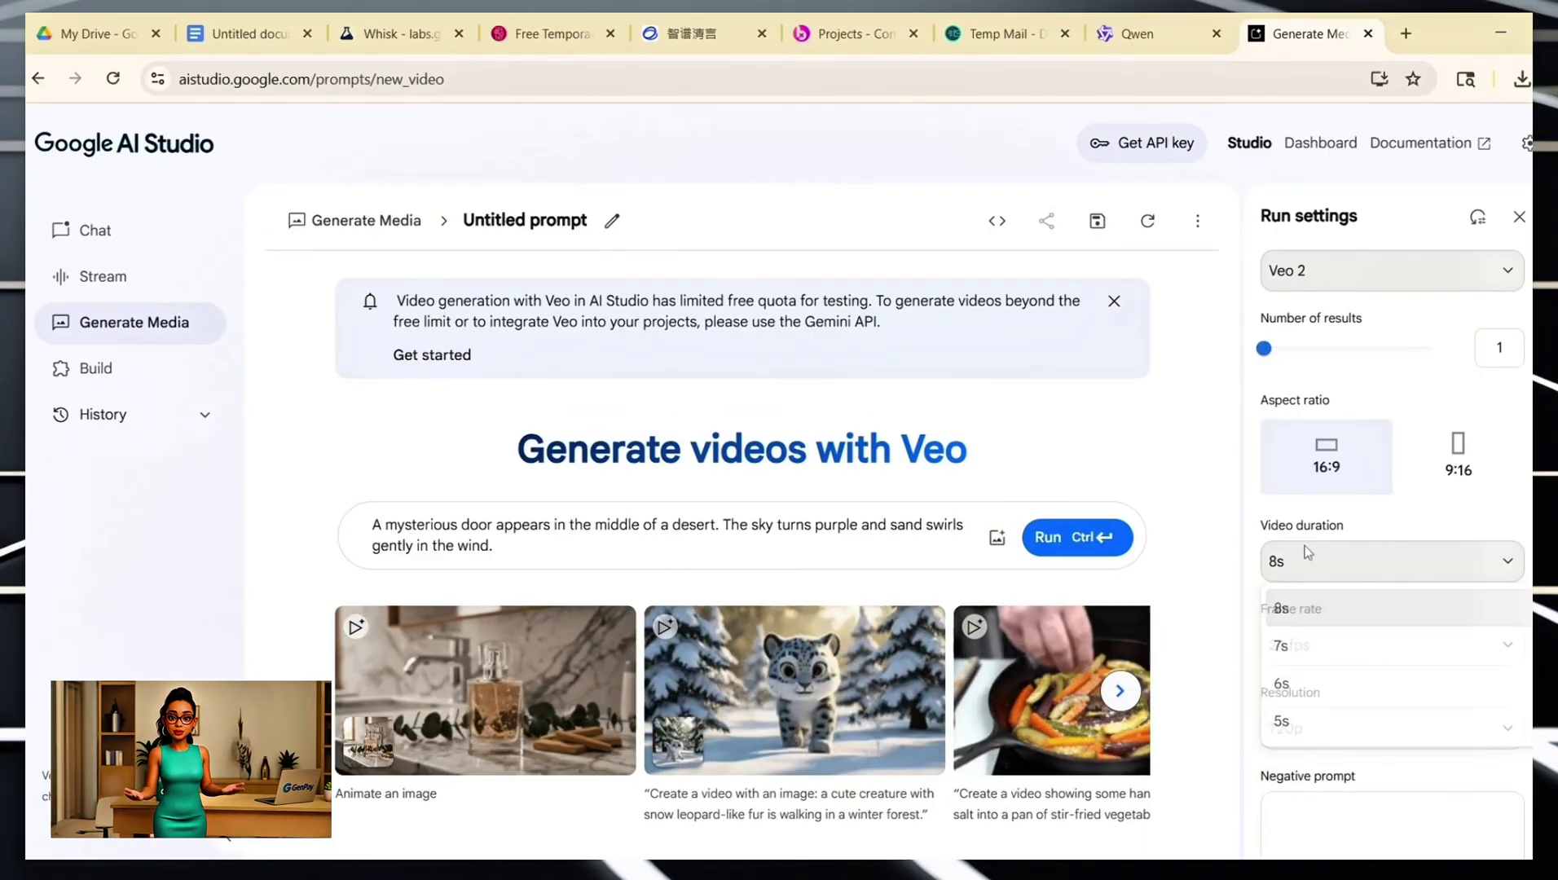
click(1474, 277)
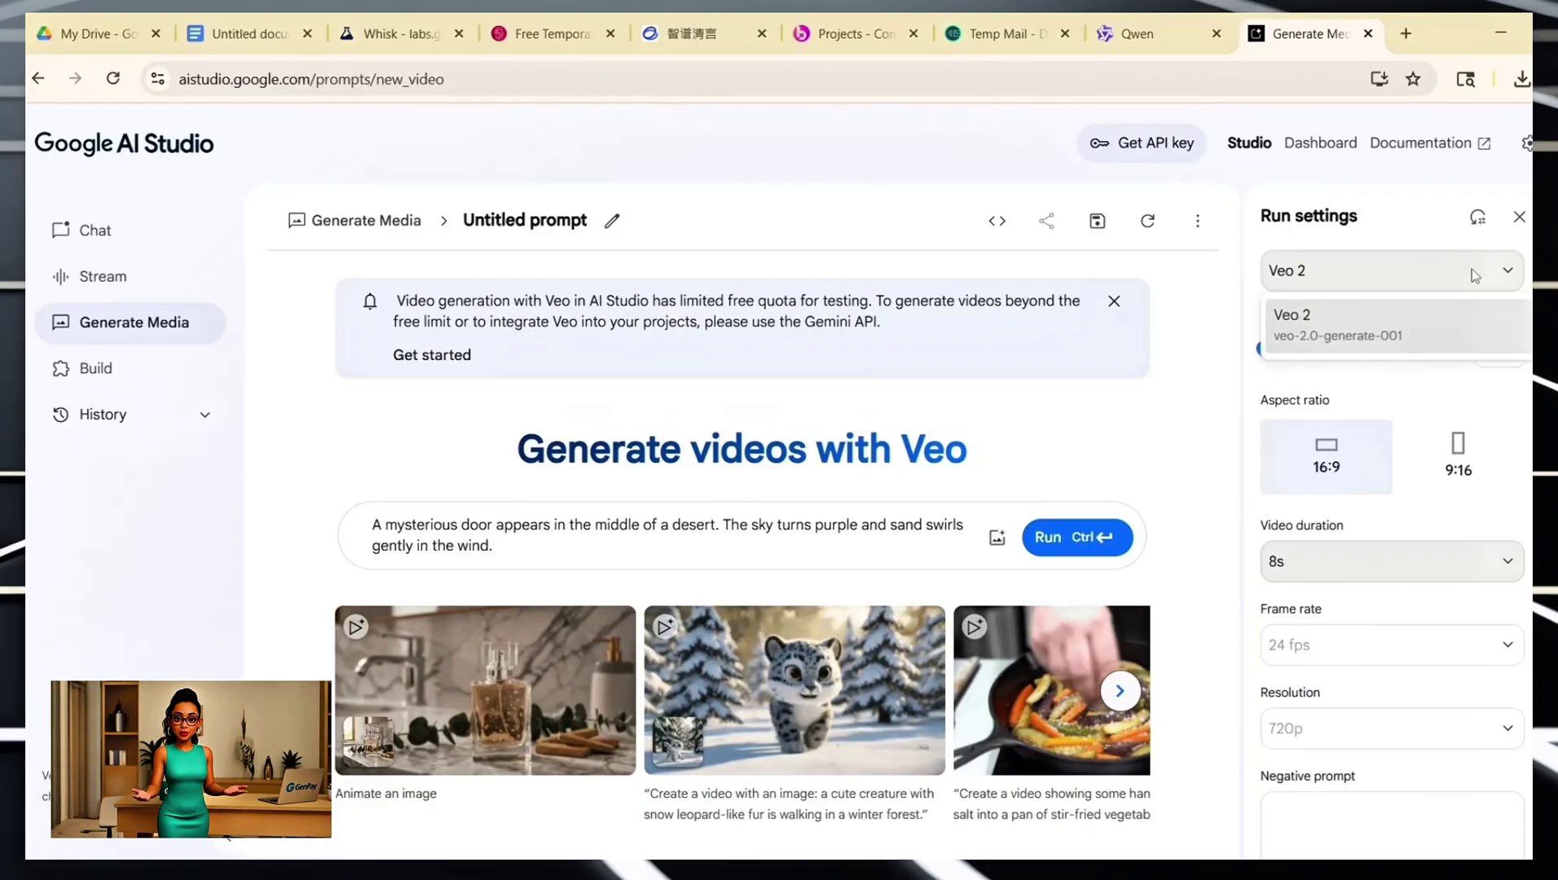
click(1417, 255)
scroll(1412, 397, down, 1)
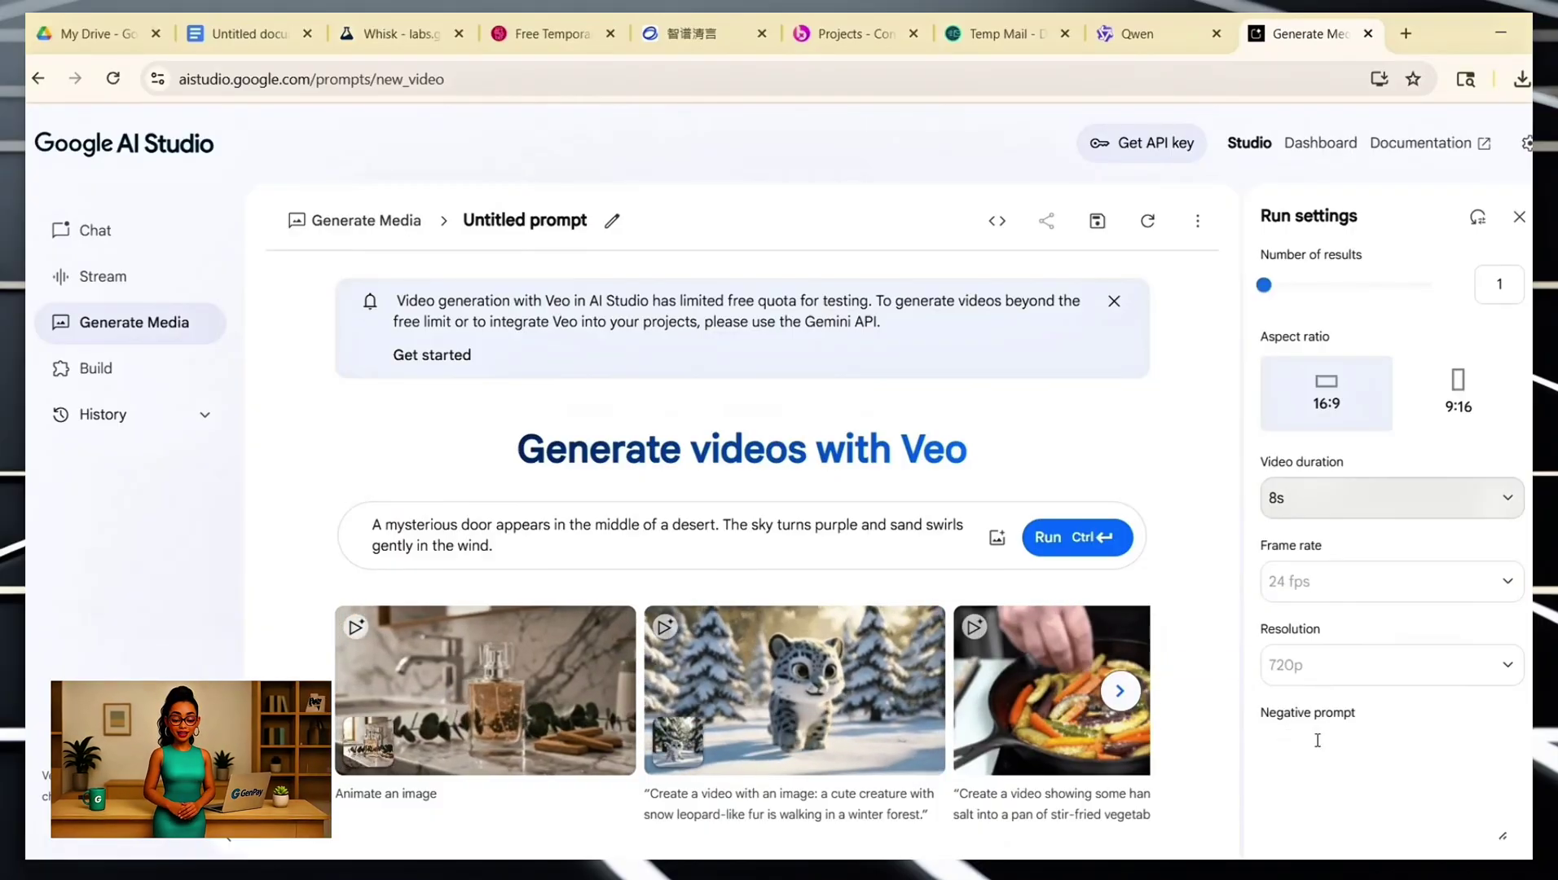
click(1065, 550)
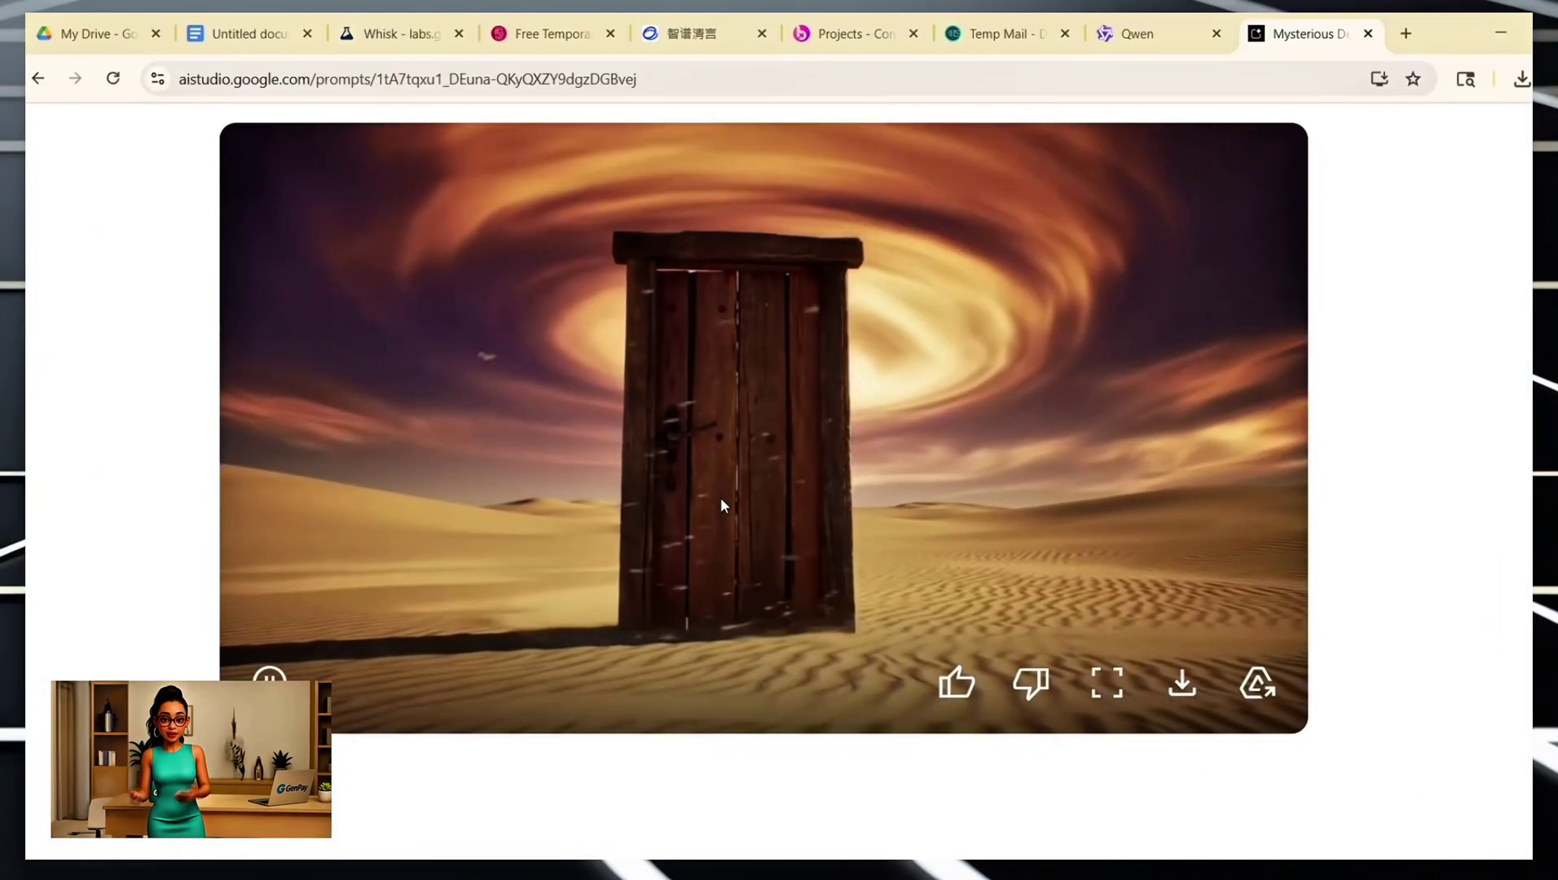
Pause and resume the desert door video, then view the Royal Lion Portrait video large and download it.
click(704, 520)
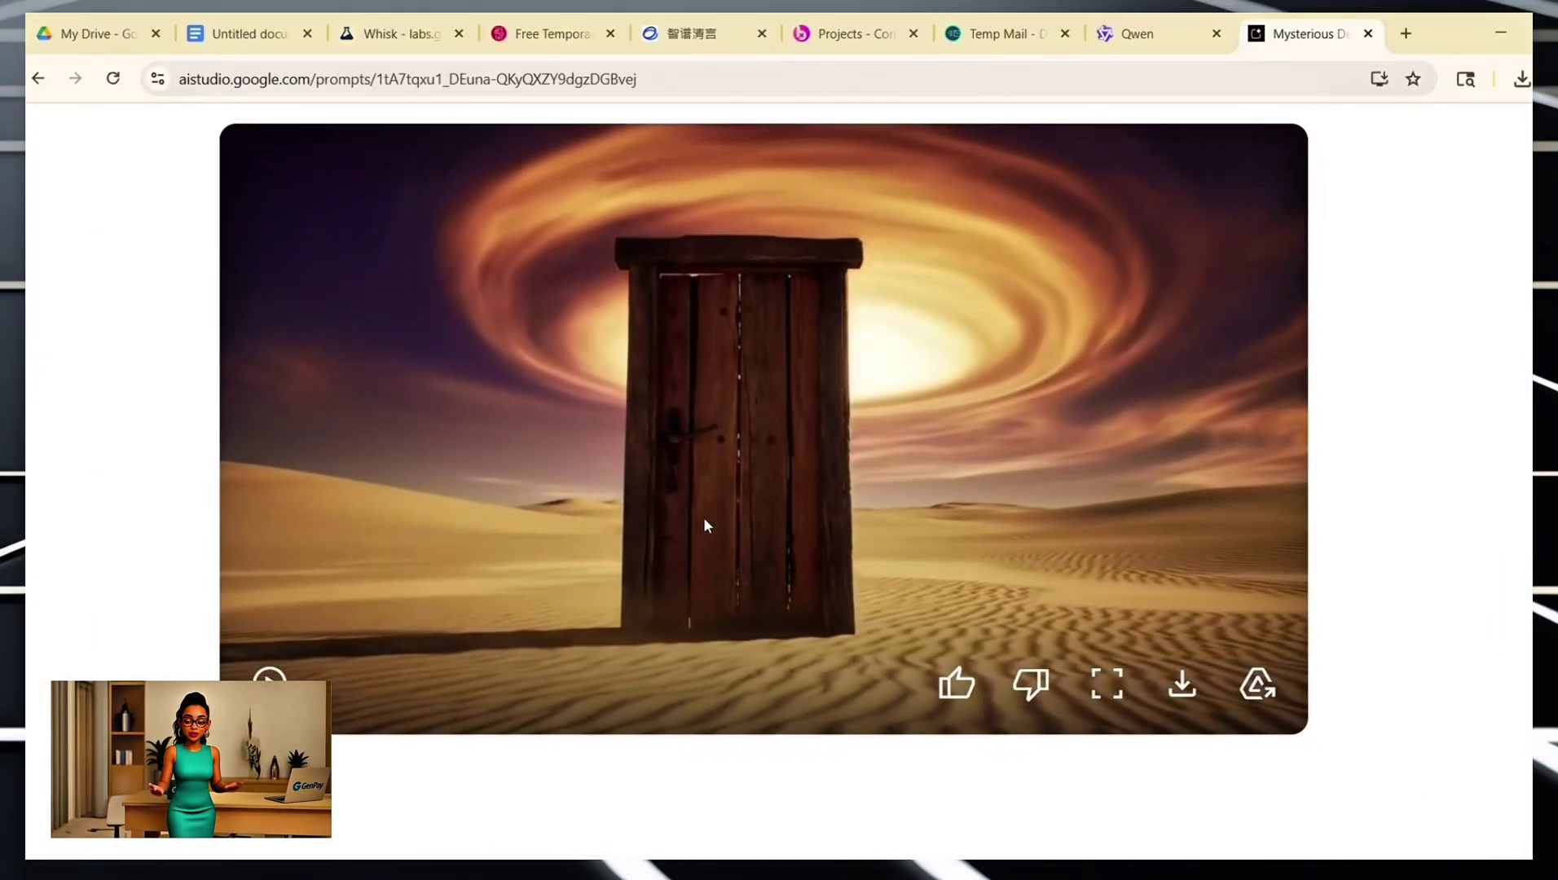
click(955, 417)
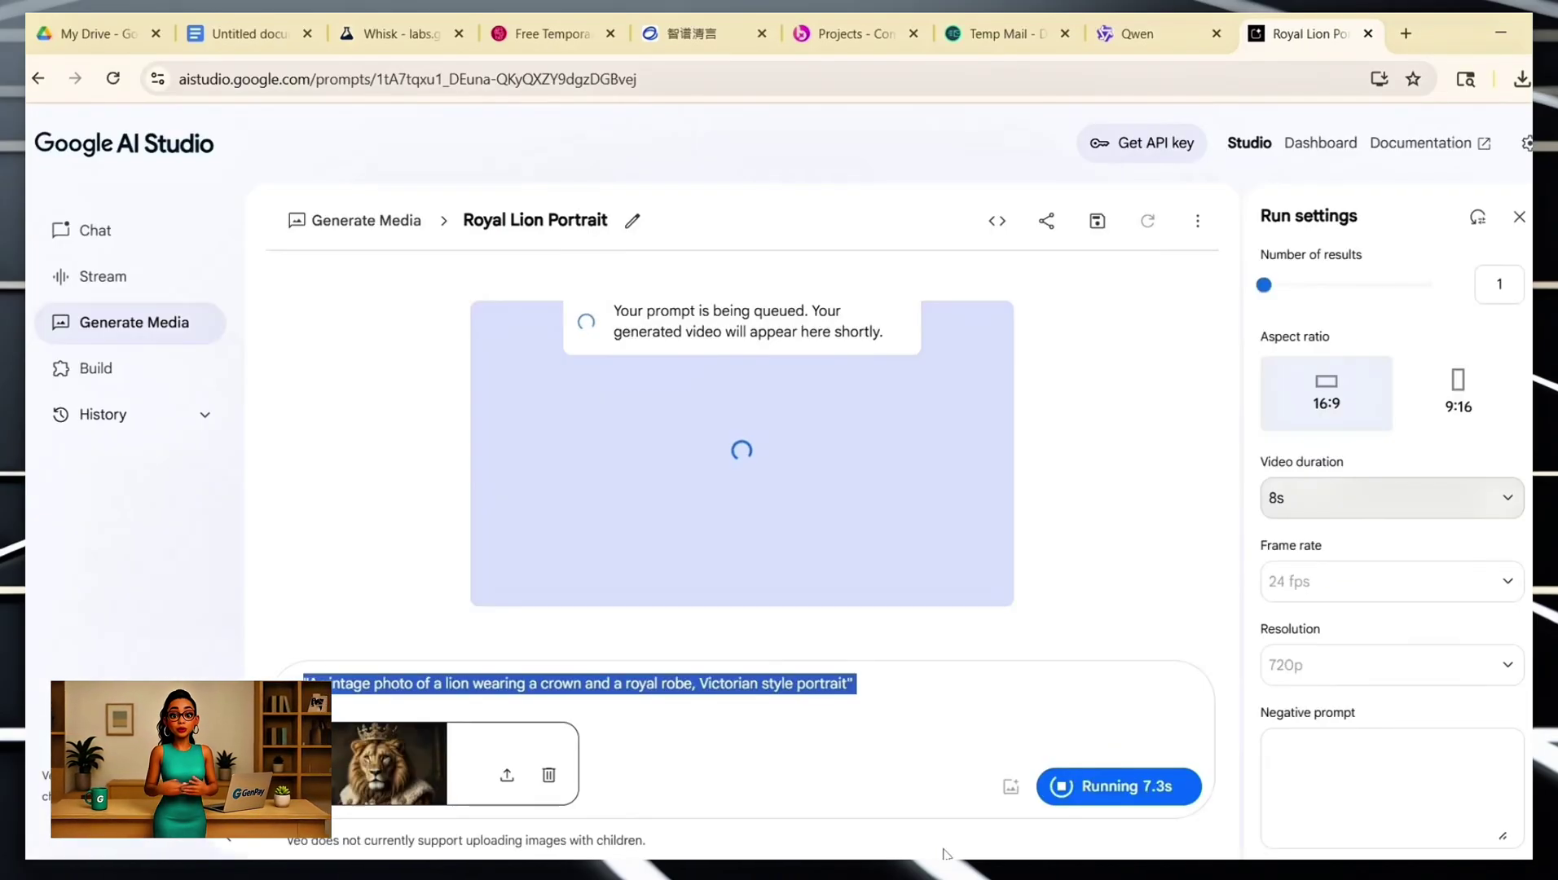
mouse_move(911, 869)
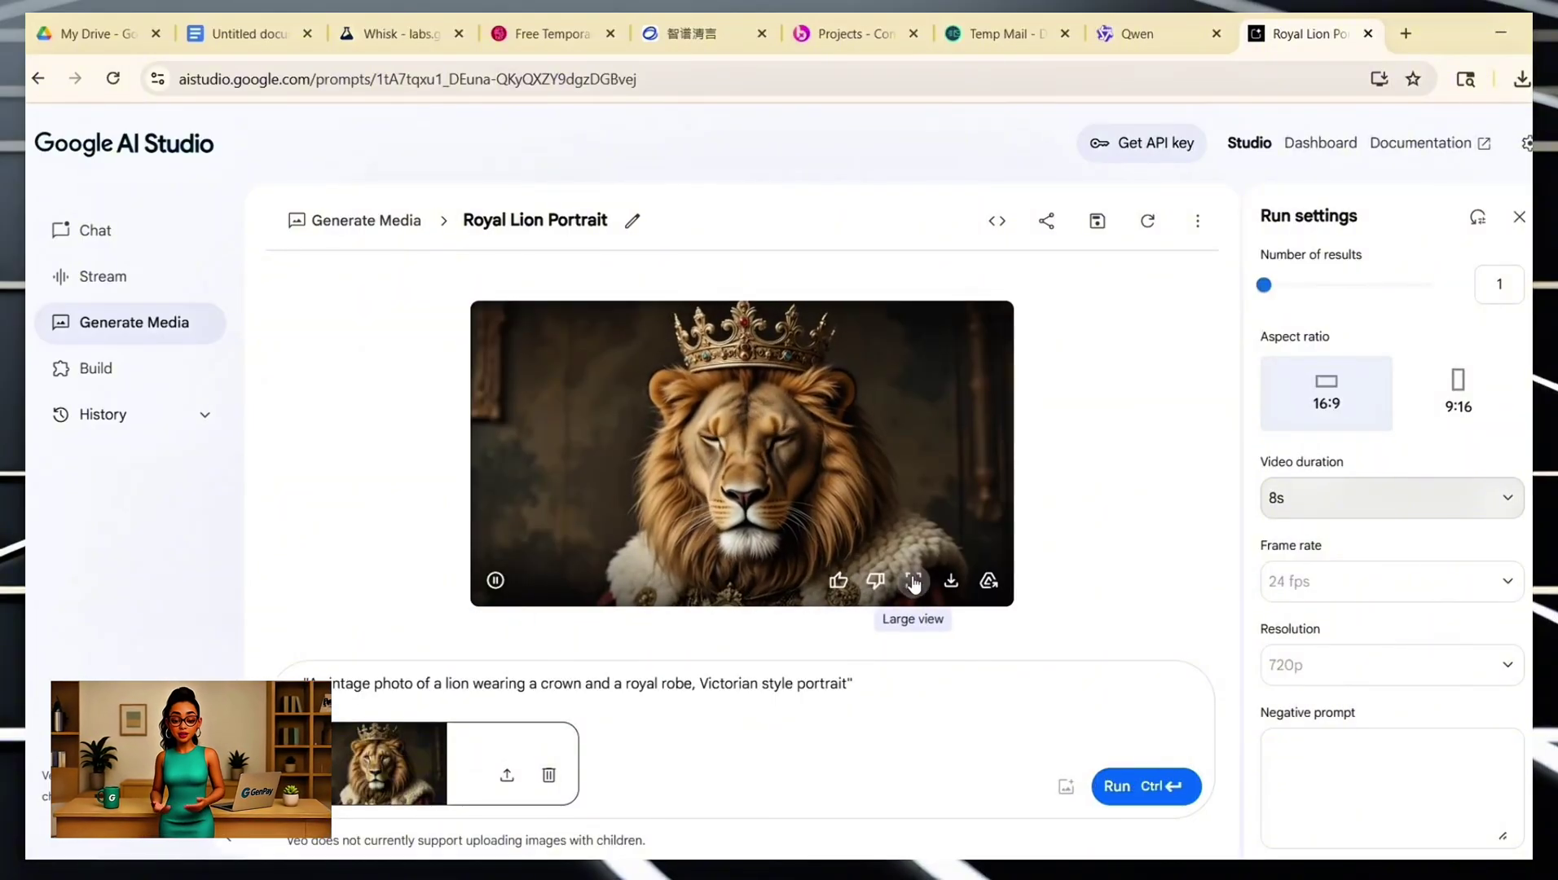
click(913, 580)
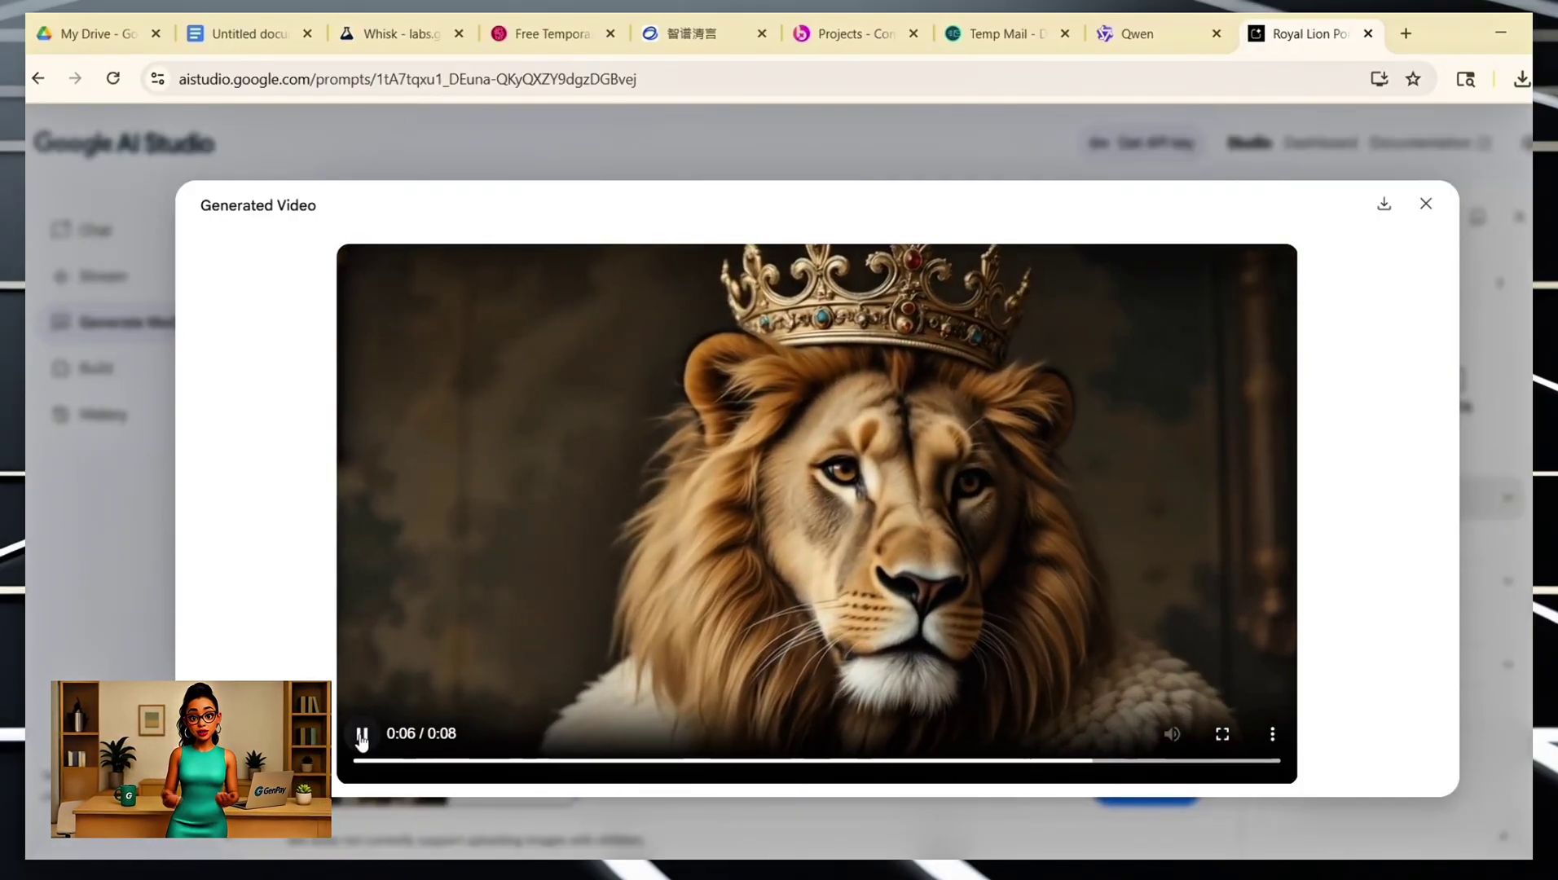
click(1385, 203)
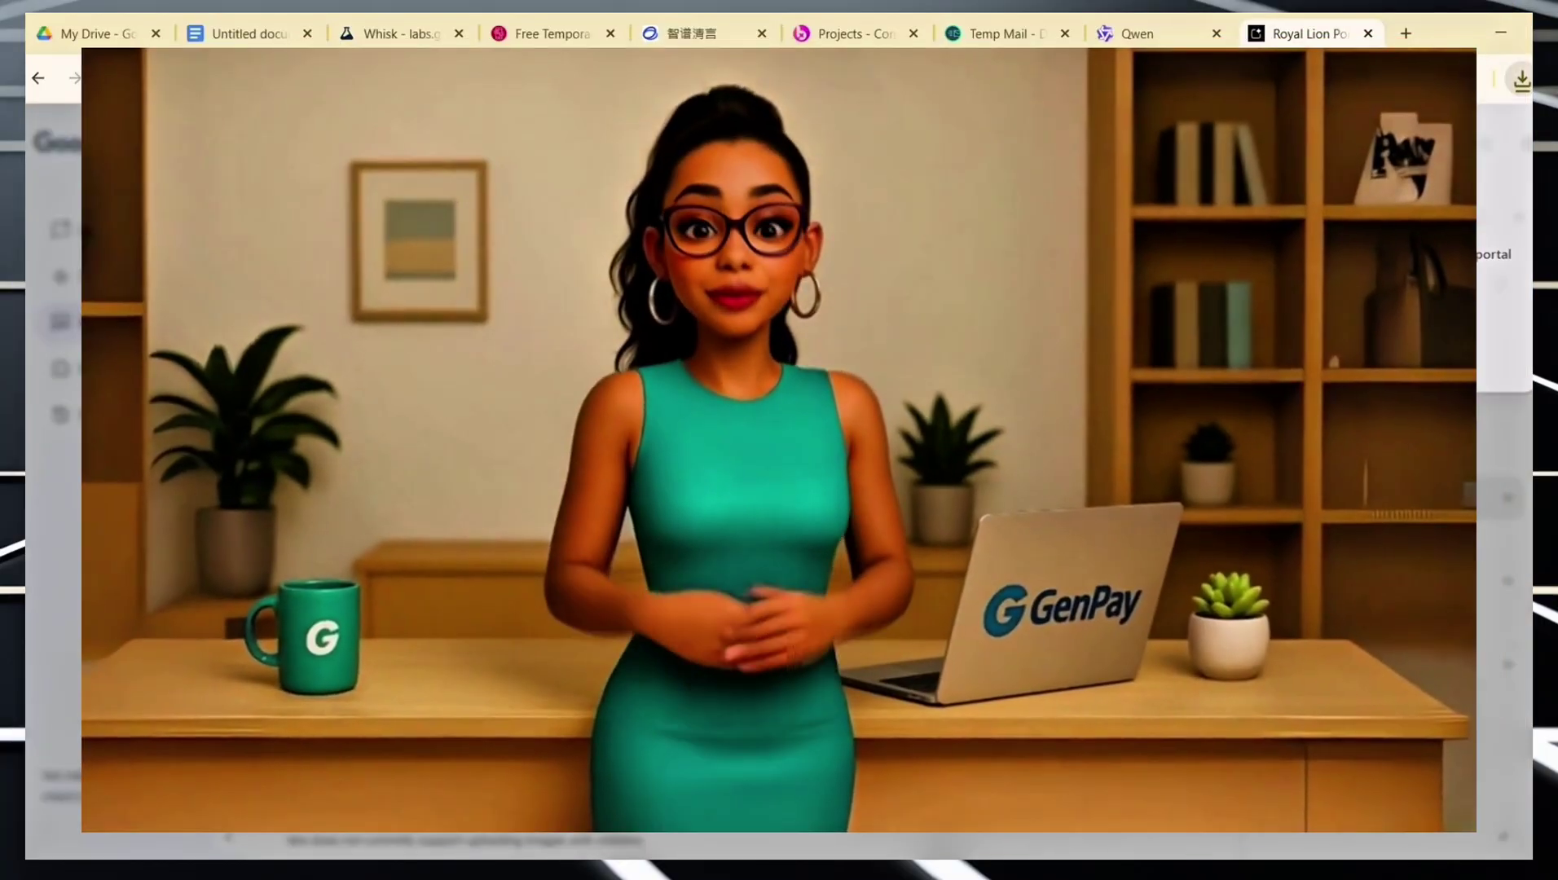